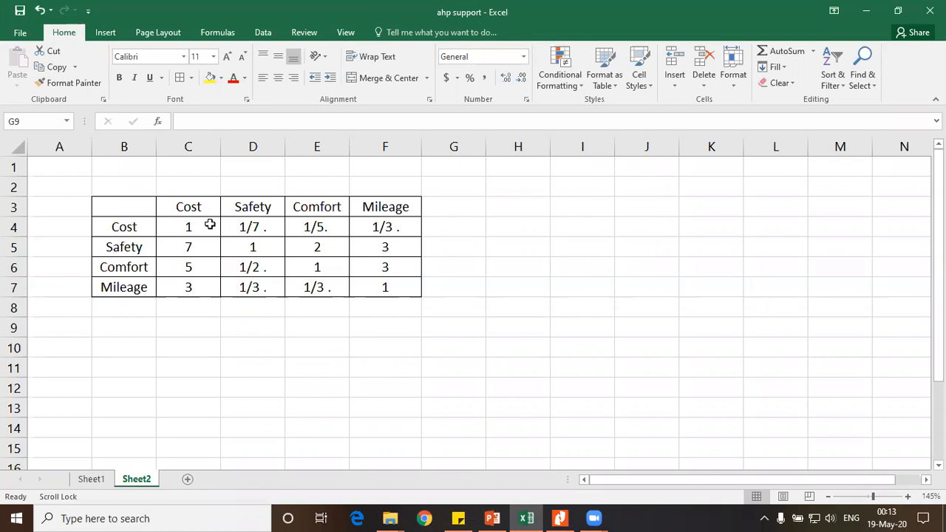
{"action": "left_click_drag", "start_coordinate": [597, 482], "coordinate": [617, 484]}
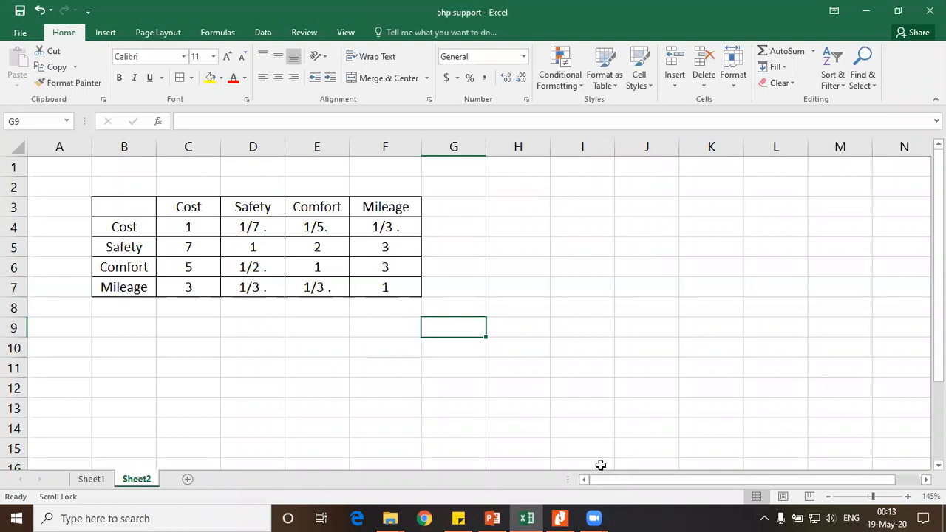
{"action": "left_click_drag", "start_coordinate": [603, 485], "coordinate": [625, 486]}
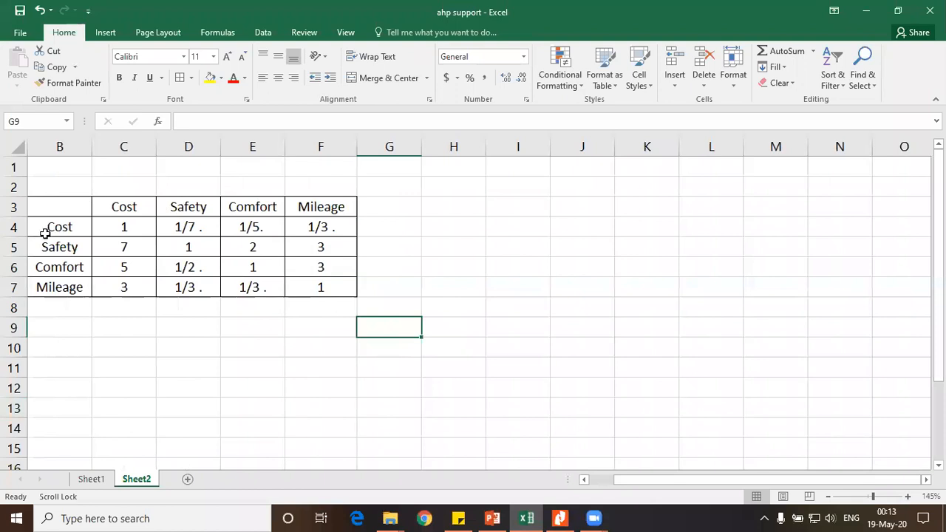
{"action": "left_click_drag", "start_coordinate": [74, 204], "coordinate": [321, 289]}
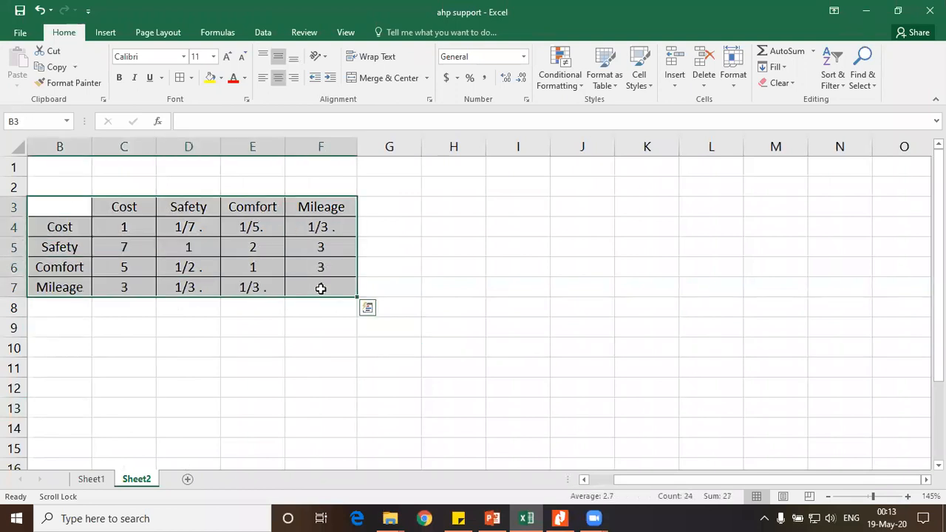
{"action": "left_click", "coordinate": [214, 309]}
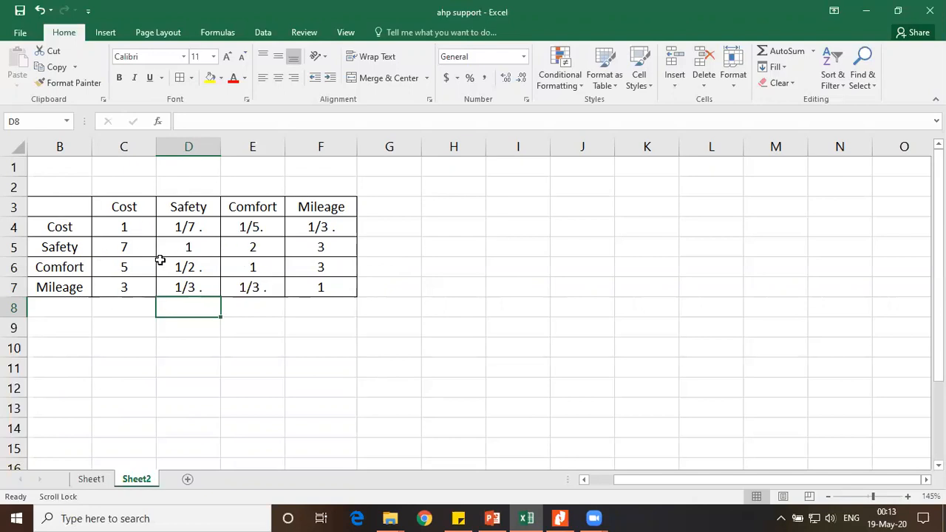
{"action": "left_click", "coordinate": [210, 230]}
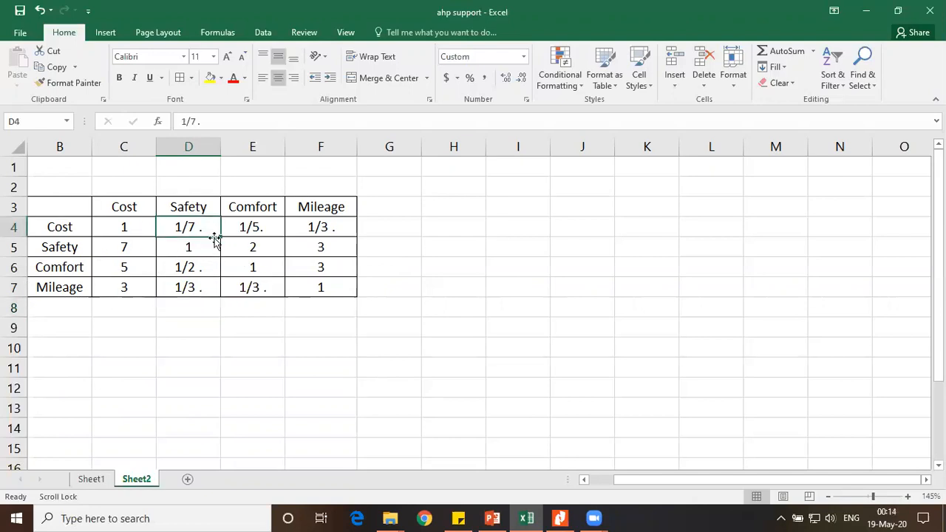
Try entering the fraction 1/7 in cell D9 and clear the cell again.
{"action": "left_click", "coordinate": [189, 332]}
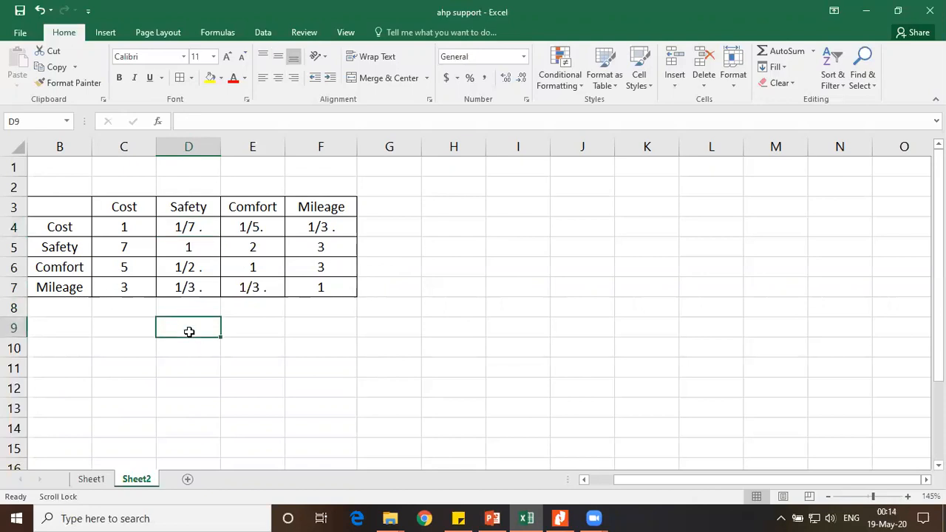
{"action": "type", "text": "1/7"}
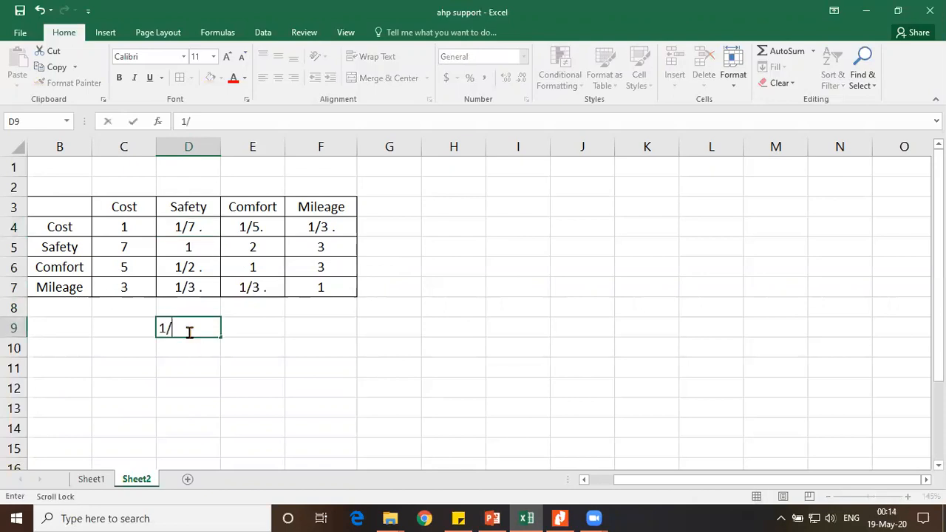
{"action": "key", "text": "Return"}
{"action": "left_click", "coordinate": [190, 327]}
{"action": "key", "text": "Delete"}
{"action": "left_click", "coordinate": [309, 352]}
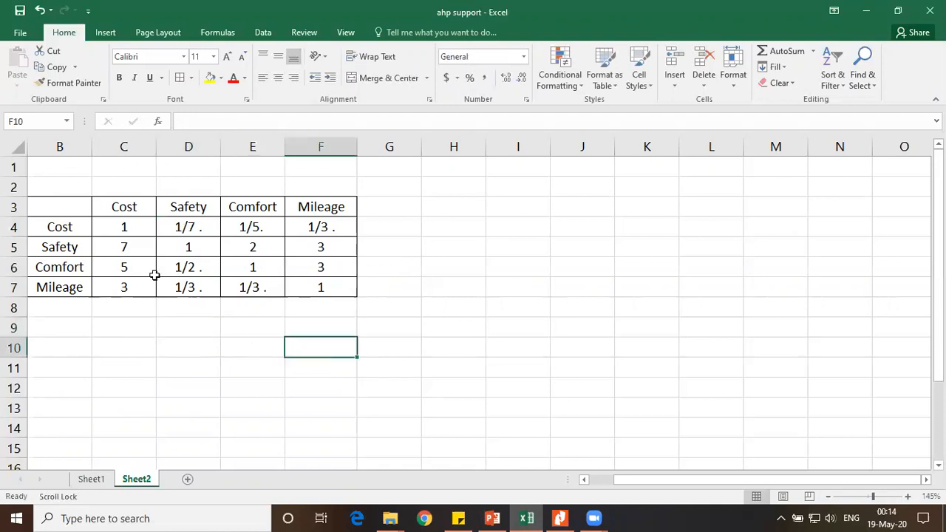
Copy the pair-wise comparison matrix in B3:F7 and paste the copy starting at cell H3.
{"action": "left_click_drag", "start_coordinate": [73, 206], "coordinate": [313, 281]}
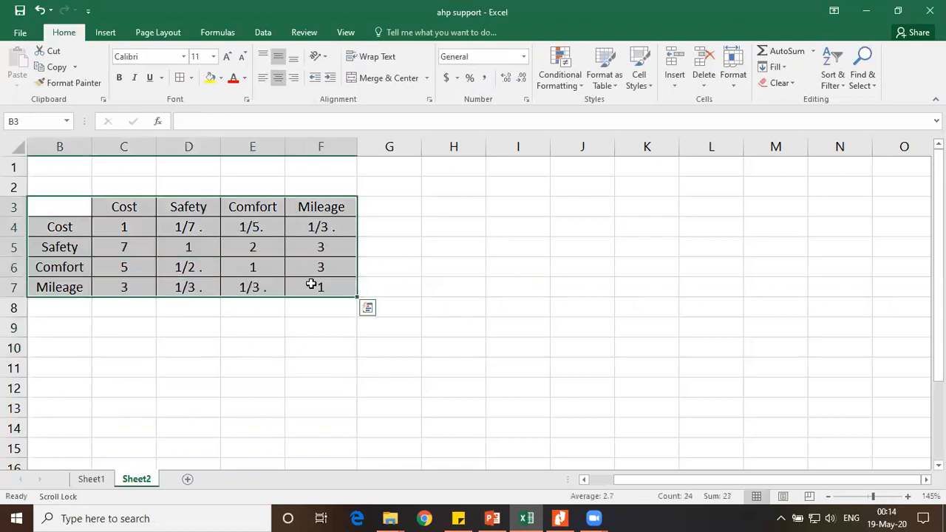
{"action": "key", "text": "ctrl+c"}
{"action": "left_click", "coordinate": [455, 214]}
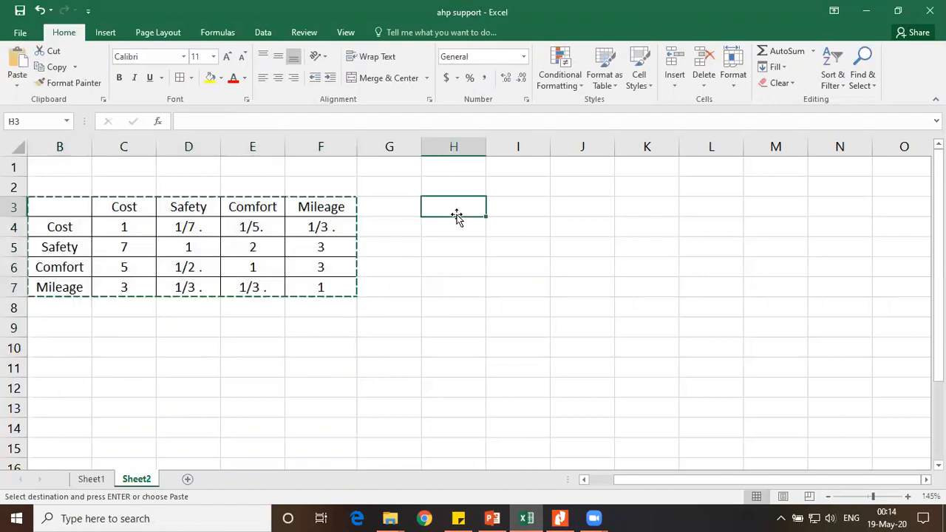
{"action": "key", "text": "ctrl+v"}
{"action": "left_click", "coordinate": [601, 229]}
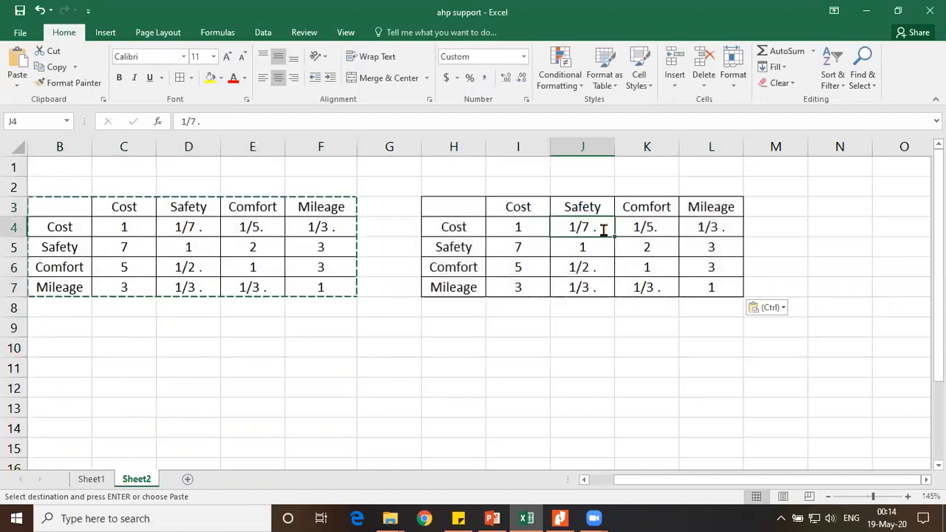
{"action": "double_click", "coordinate": [580, 229]}
{"action": "key", "text": "Escape"}
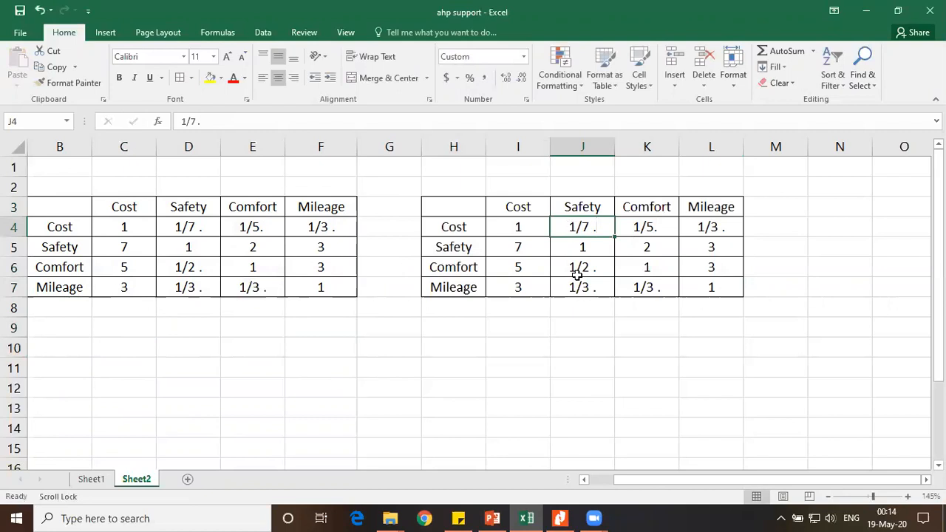
Switch to the PowerPoint presentation and review the pair-wise comparison matrix on slide 11 and the row calculations on slide 12.
{"action": "left_click", "coordinate": [492, 518]}
{"action": "left_click", "coordinate": [63, 271]}
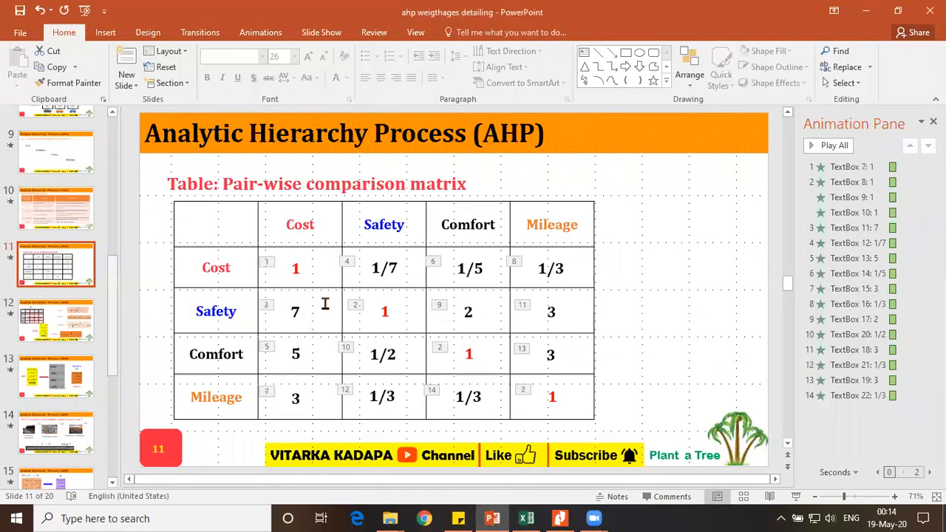
{"action": "left_click", "coordinate": [77, 326]}
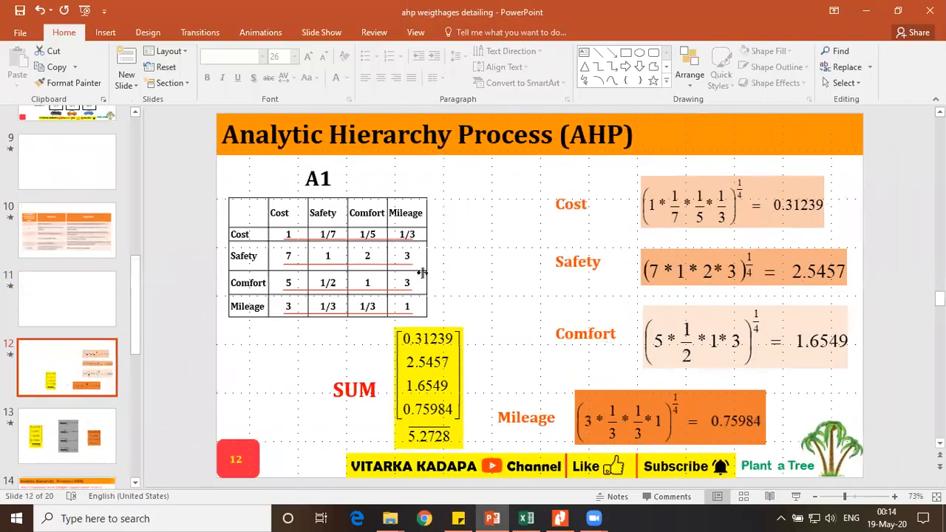
Switch back to Excel and enter the formula =1/I5 in the copied matrix's Cost–Safety cell, J4.
{"action": "left_click", "coordinate": [526, 518]}
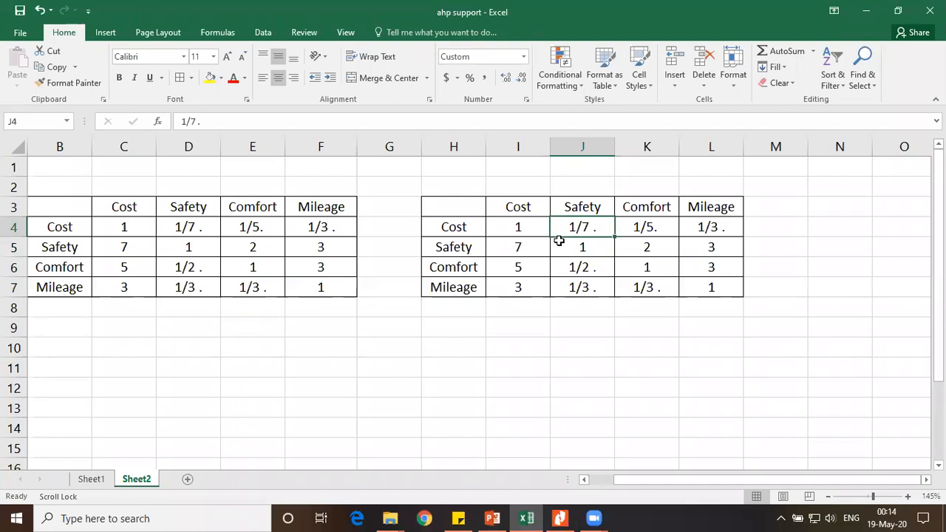
{"action": "type", "text": "=1/5"}
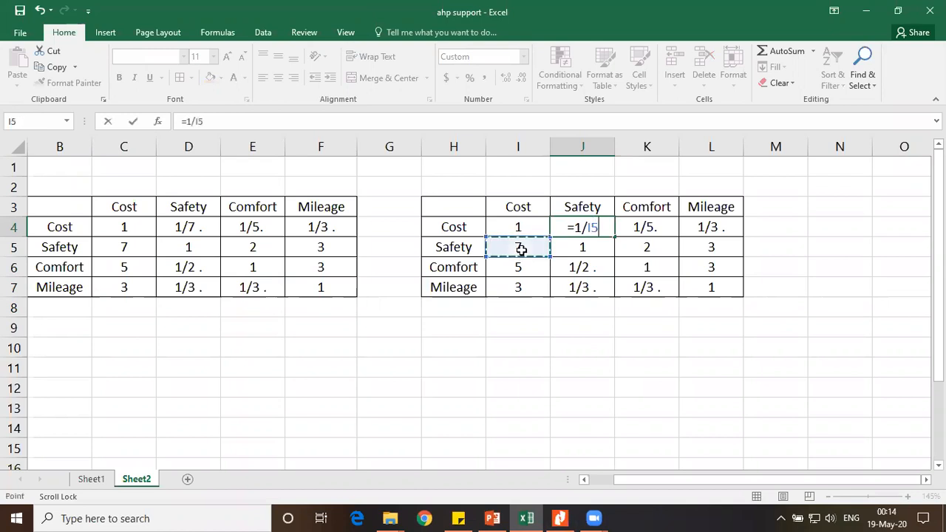
{"action": "key", "text": "Return"}
{"action": "left_click", "coordinate": [595, 229]}
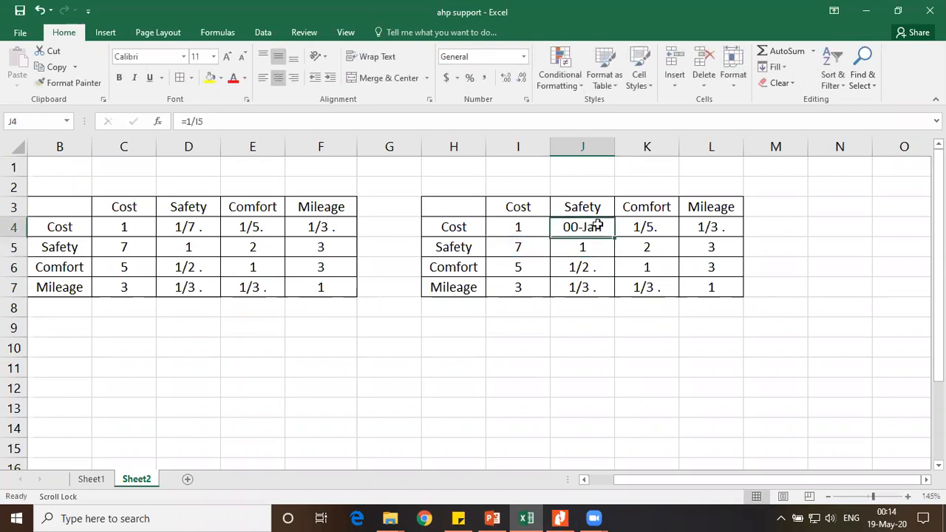
{"action": "double_click", "coordinate": [597, 228]}
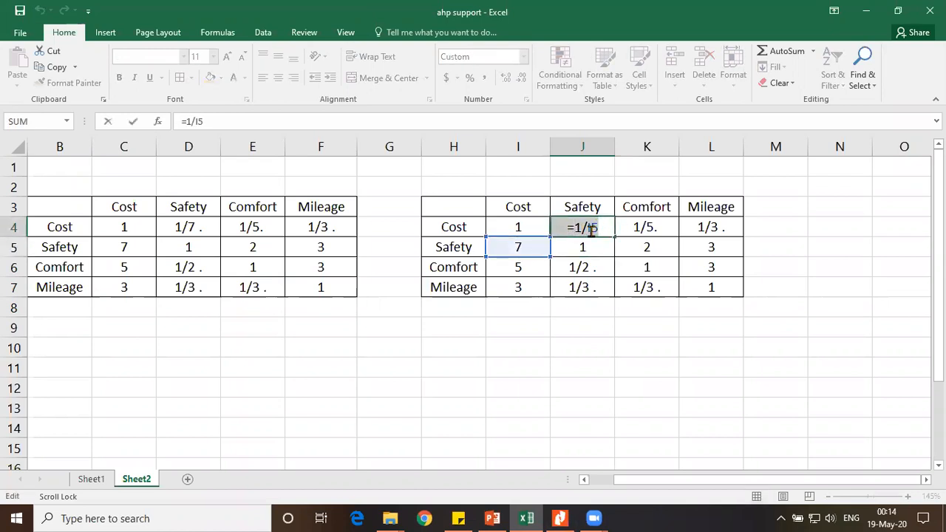
{"action": "left_click", "coordinate": [596, 247]}
{"action": "key", "text": "Escape"}
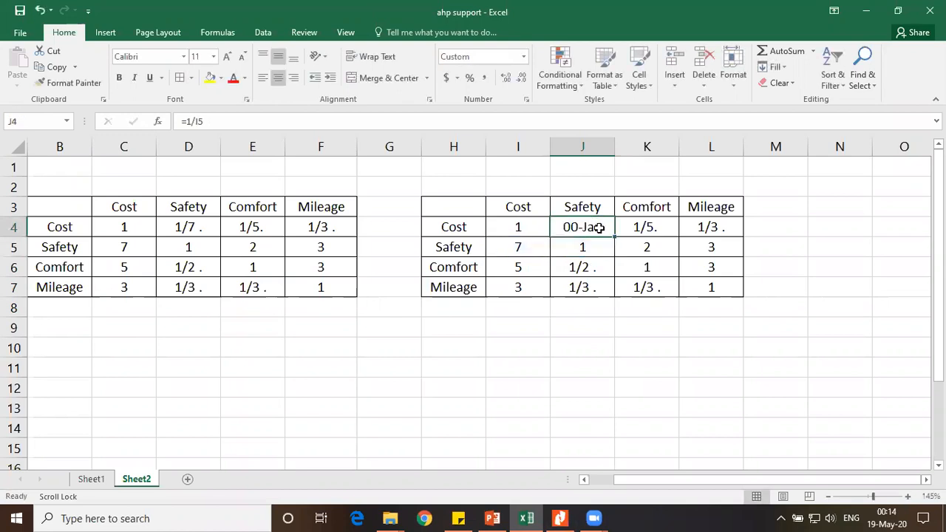
Format cell J4 as a number with three decimal places.
{"action": "right_click", "coordinate": [600, 226]}
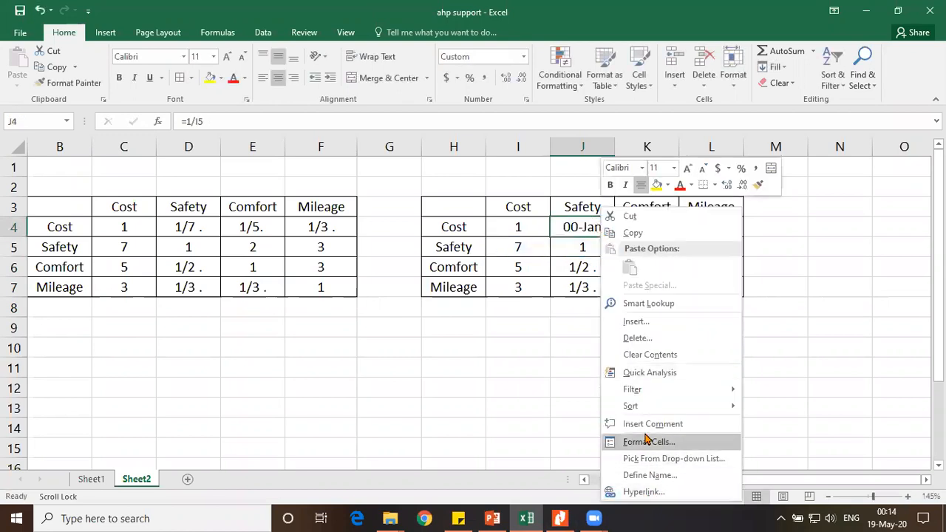
{"action": "left_click", "coordinate": [645, 441]}
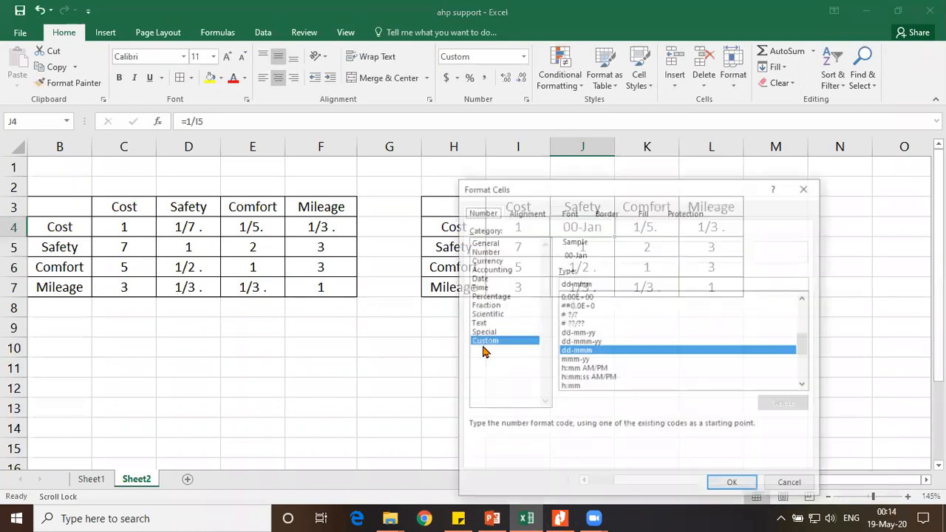
{"action": "left_click", "coordinate": [486, 251]}
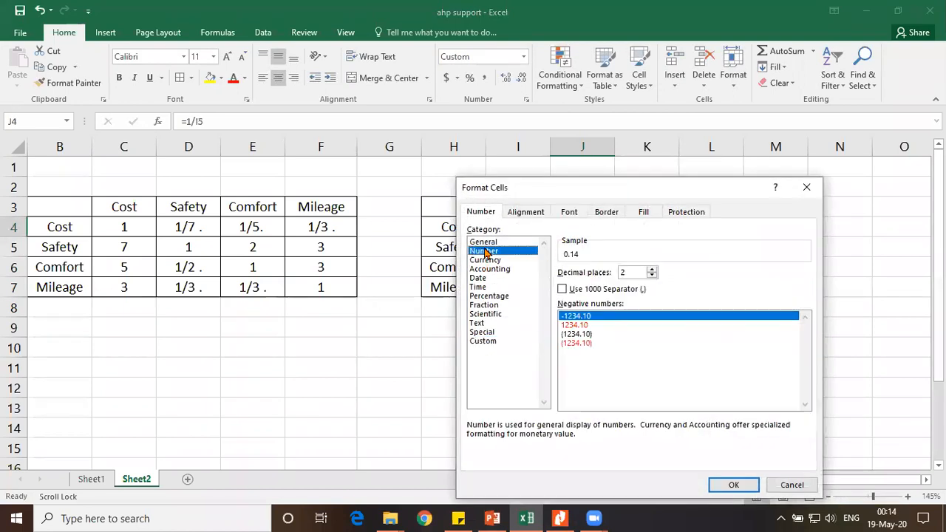
{"action": "left_click", "coordinate": [651, 271]}
{"action": "left_click", "coordinate": [734, 484]}
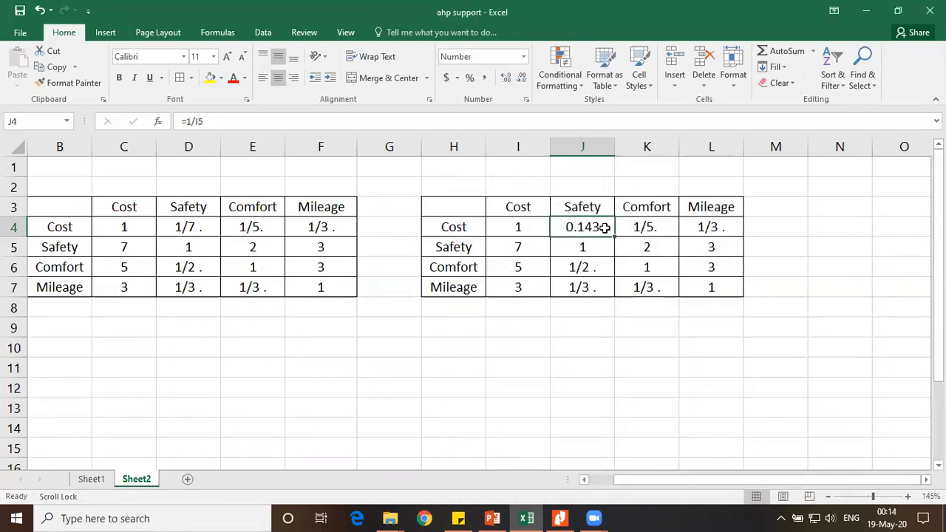
{"action": "left_click_drag", "start_coordinate": [629, 229], "coordinate": [690, 247]}
{"action": "left_click_drag", "start_coordinate": [566, 217], "coordinate": [693, 292]}
{"action": "right_click", "coordinate": [655, 285]}
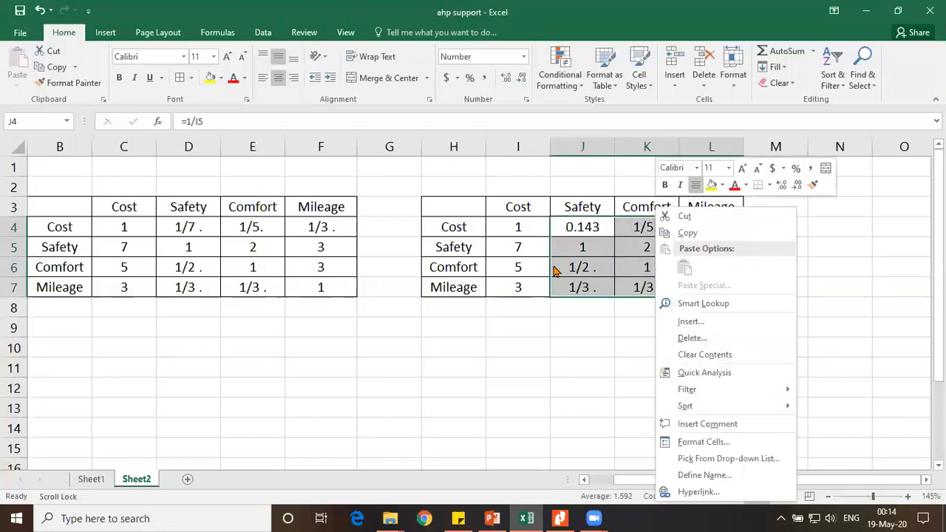
{"action": "left_click", "coordinate": [517, 228]}
{"action": "left_click", "coordinate": [517, 228]}
{"action": "left_click_drag", "start_coordinate": [517, 228], "coordinate": [682, 283]}
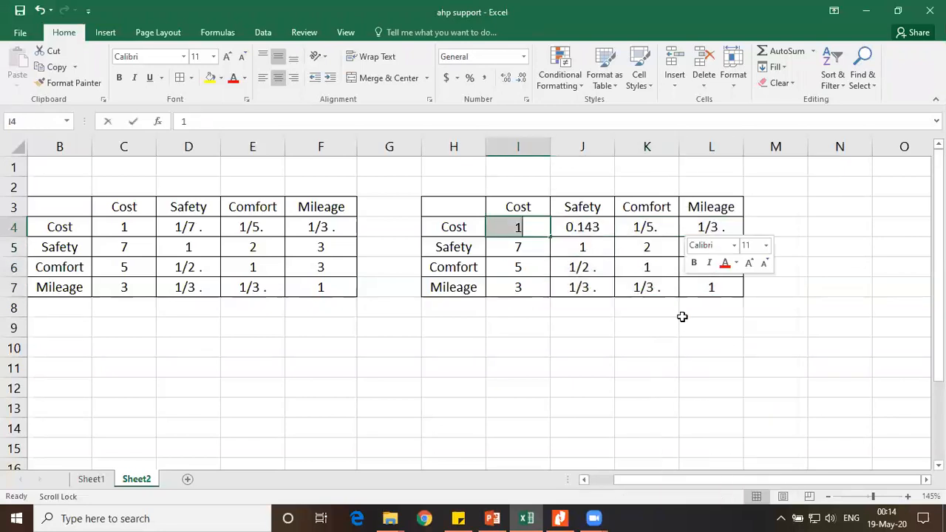
{"action": "left_click", "coordinate": [674, 321]}
Format all the values of the copied matrix, I4:L7, as numbers with three decimal places.
{"action": "left_click_drag", "start_coordinate": [525, 229], "coordinate": [690, 285]}
{"action": "right_click", "coordinate": [691, 285]}
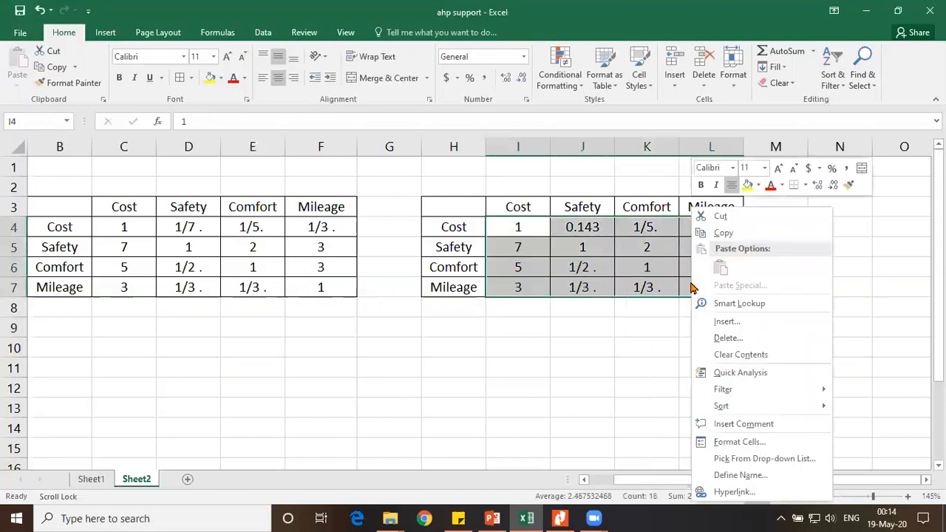
{"action": "left_click", "coordinate": [738, 442]}
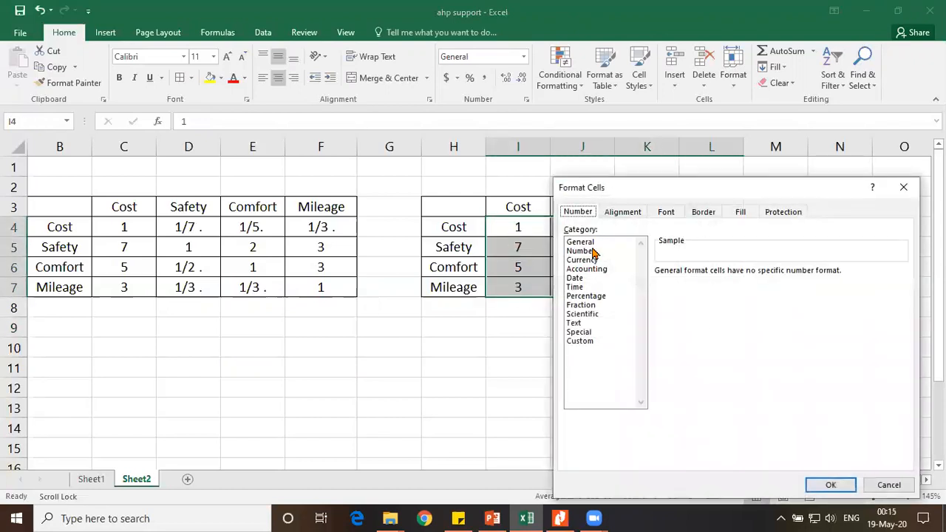
{"action": "left_click", "coordinate": [580, 251]}
{"action": "left_click", "coordinate": [749, 270]}
{"action": "left_click", "coordinate": [748, 270]}
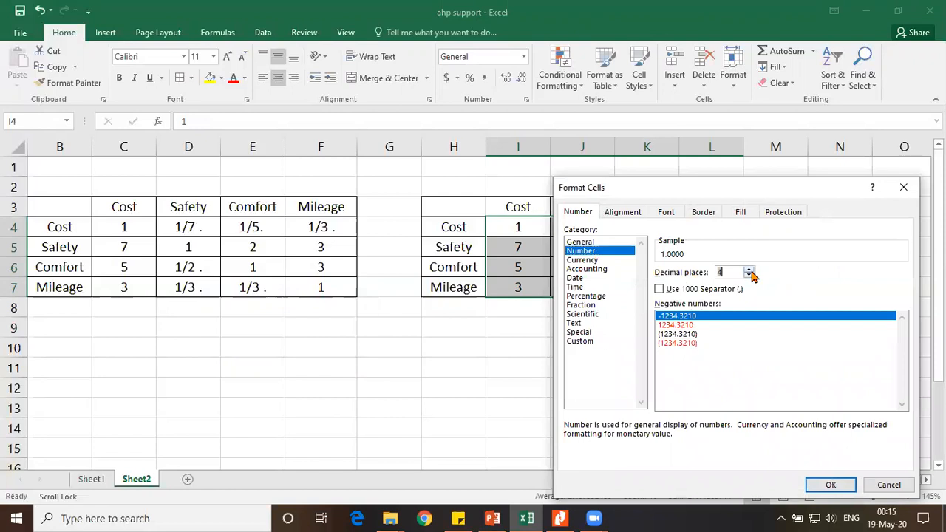
{"action": "left_click", "coordinate": [748, 276]}
{"action": "left_click", "coordinate": [831, 485]}
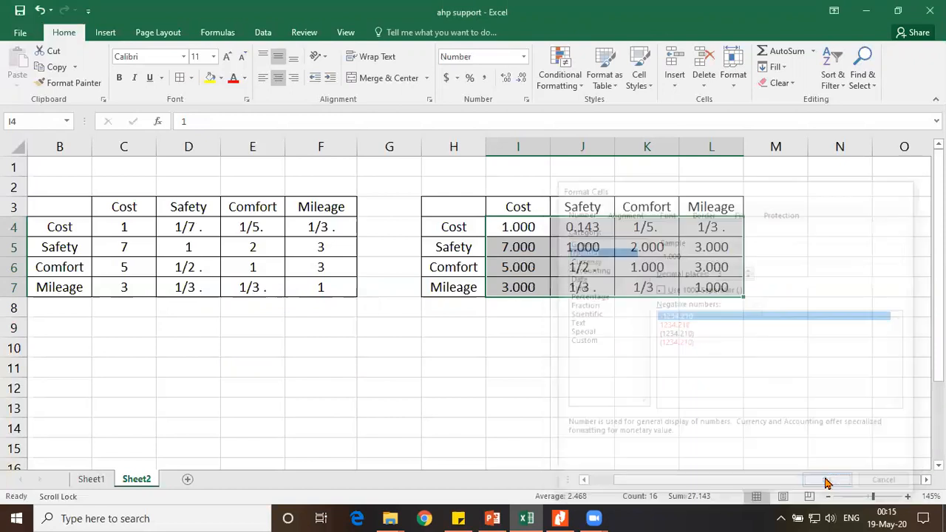
{"action": "left_click", "coordinate": [626, 352]}
Enter the formula =1/I6 in the copied matrix's Cost–Comfort cell, K4.
{"action": "left_click", "coordinate": [509, 251]}
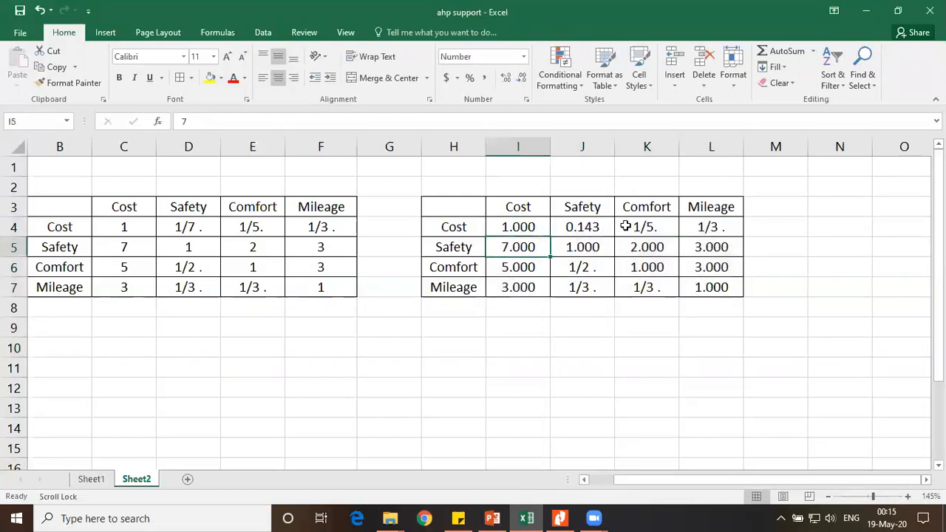
{"action": "left_click", "coordinate": [639, 228]}
{"action": "type", "text": "=1/"}
{"action": "left_click", "coordinate": [526, 269]}
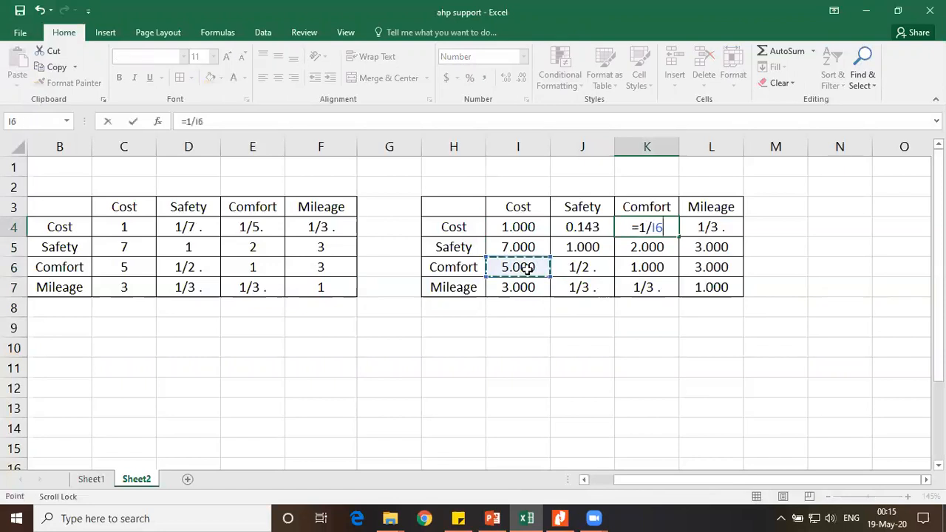
{"action": "key", "text": "Return"}
Enter a formula in the copied matrix's Cost–Mileage cell, L4, that divides 1 by cell I7.
{"action": "left_click", "coordinate": [712, 227]}
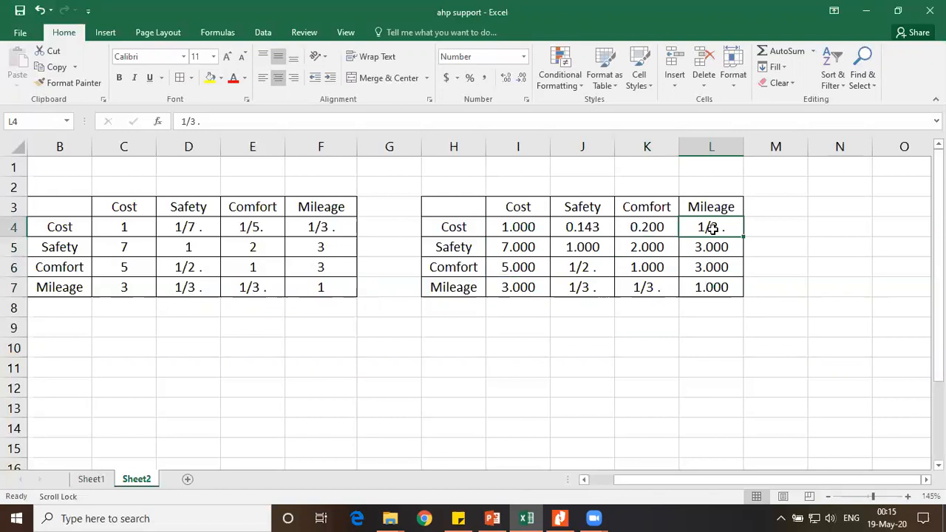
{"action": "type", "text": "=1/"}
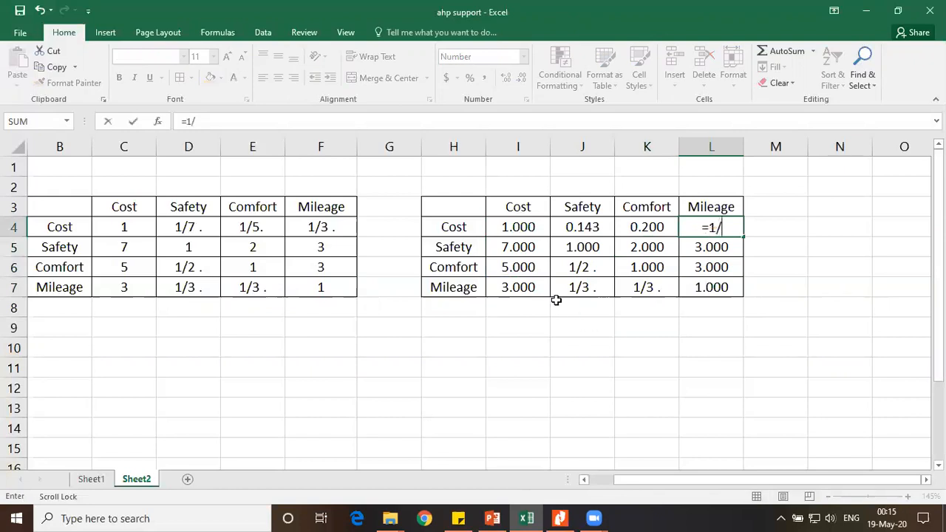
{"action": "left_click", "coordinate": [524, 286]}
{"action": "key", "text": "Return"}
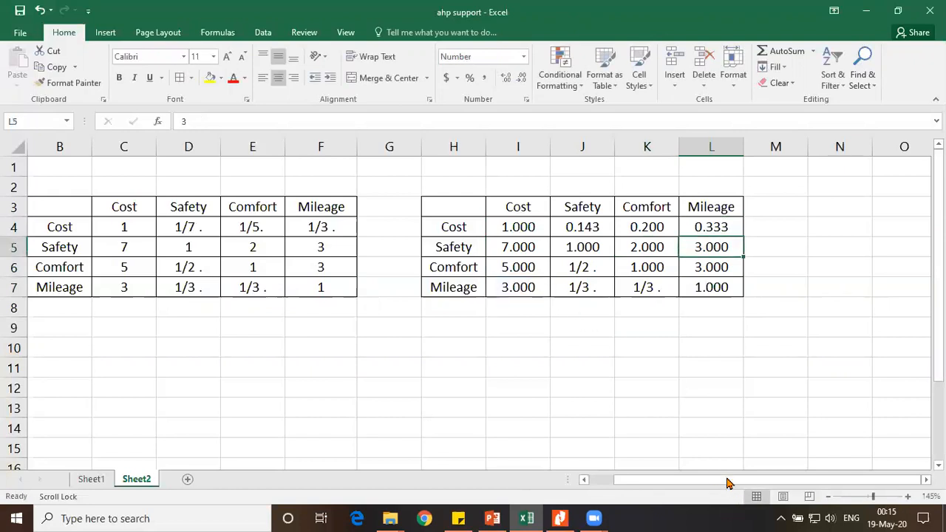
{"action": "scroll", "coordinate": [748, 325], "scroll_direction": "up", "scroll_amount": 1}
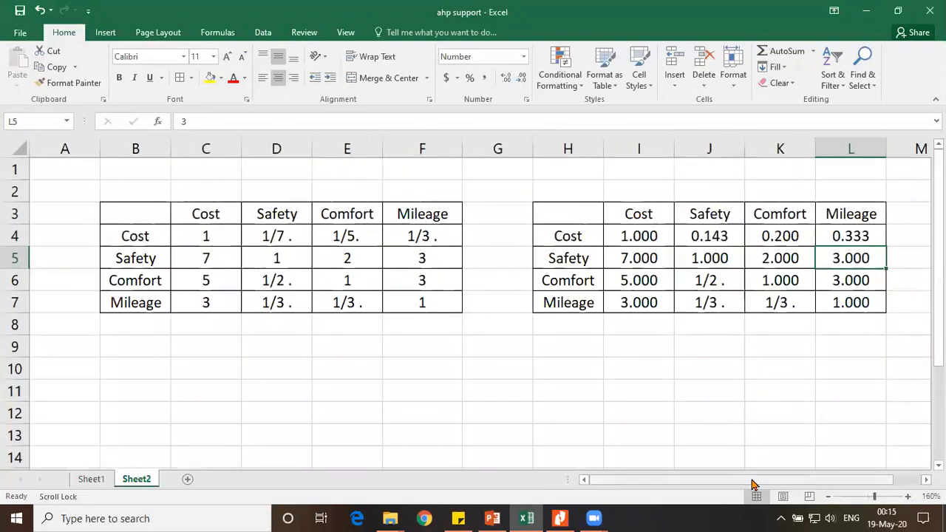
Enter the formula =1/K5 in the copied matrix's Comfort–Safety cell, J6.
{"action": "left_click_drag", "start_coordinate": [751, 480], "coordinate": [773, 478]}
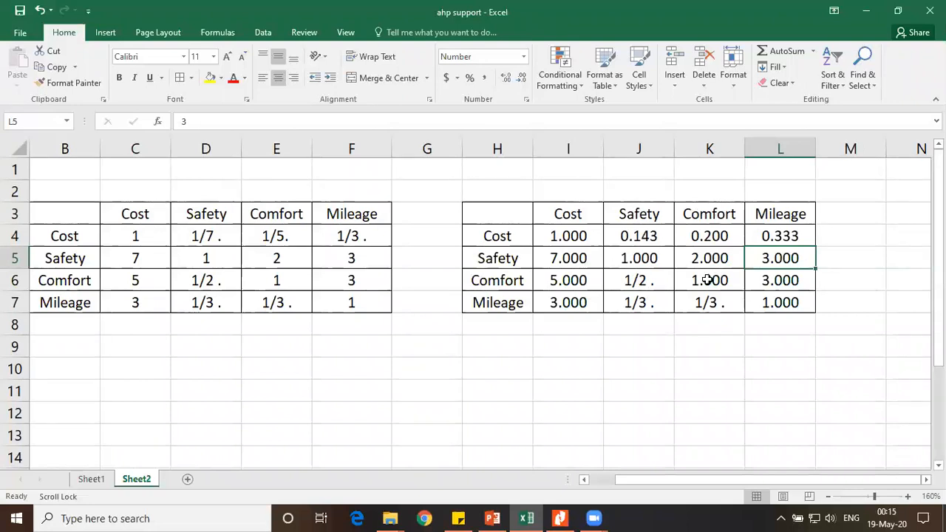
{"action": "left_click", "coordinate": [643, 281]}
{"action": "type", "text": "=1/"}
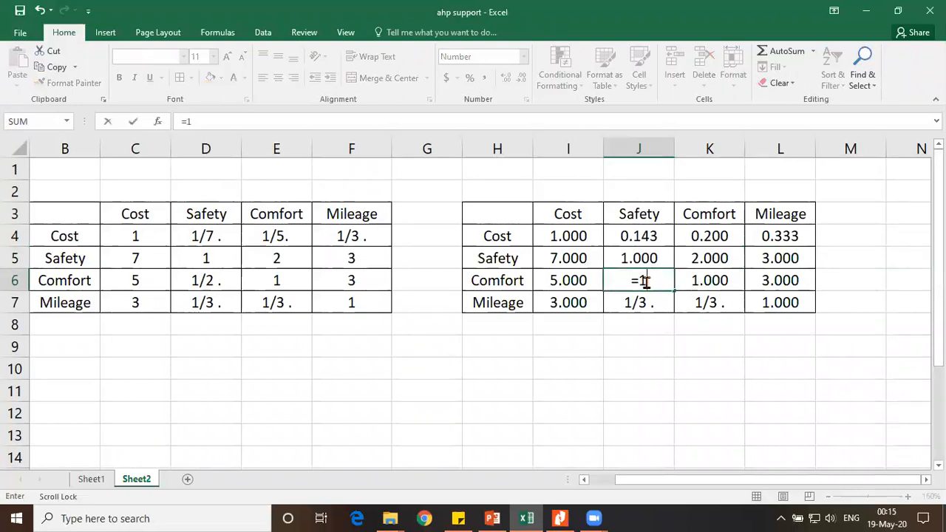
{"action": "left_click", "coordinate": [715, 260]}
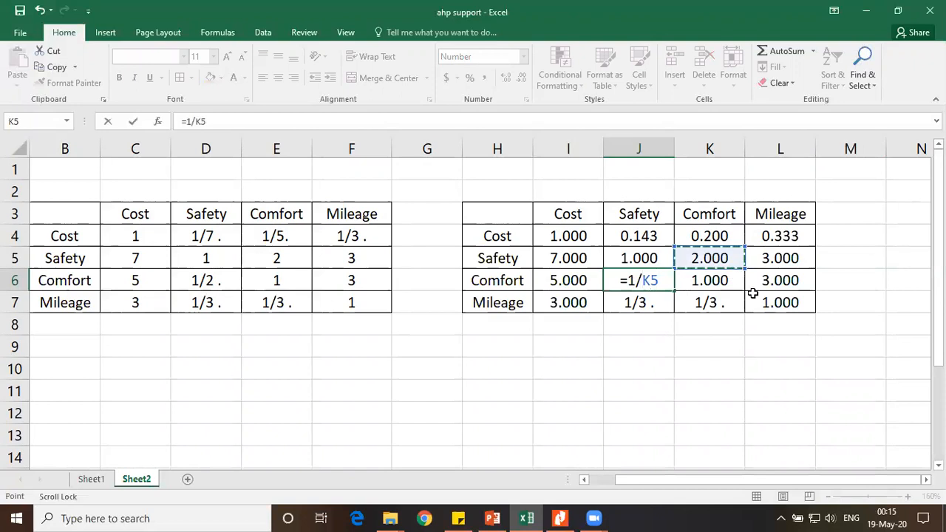
{"action": "key", "text": "Return"}
Enter the formula =1/L5 in the copied matrix's Mileage–Safety cell, J7.
{"action": "type", "text": "="}
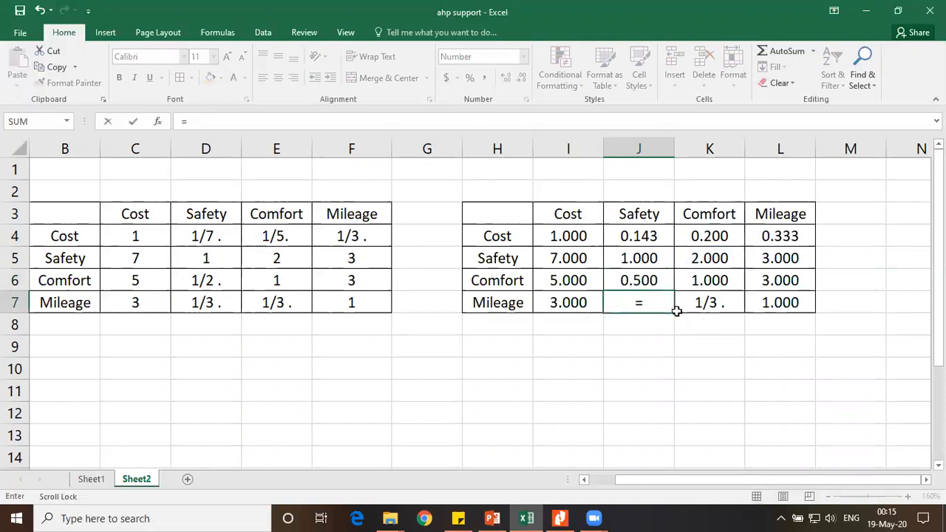
{"action": "type", "text": "1/"}
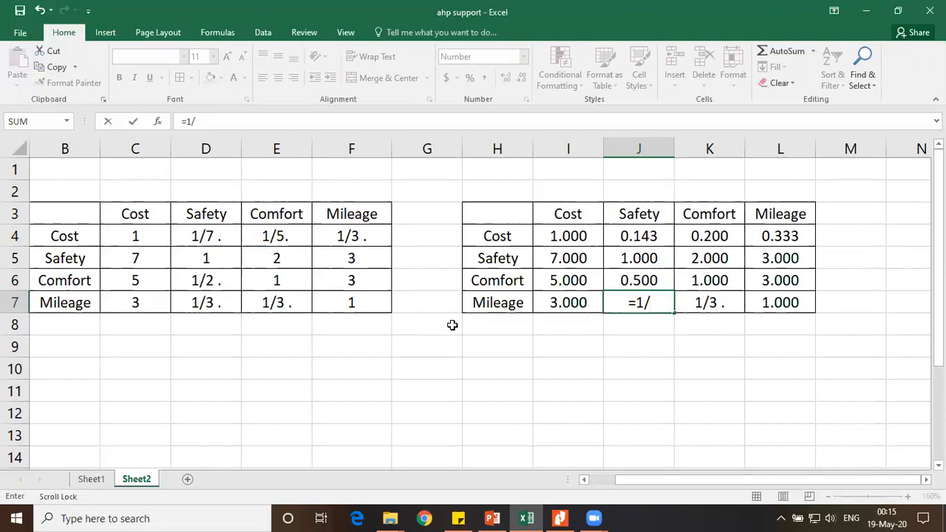
{"action": "left_click", "coordinate": [780, 260]}
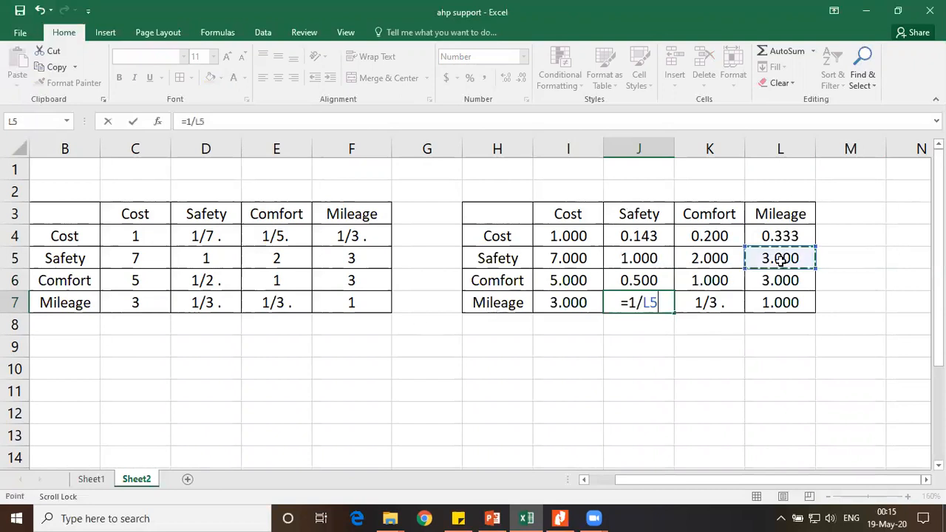
{"action": "key", "text": "Return"}
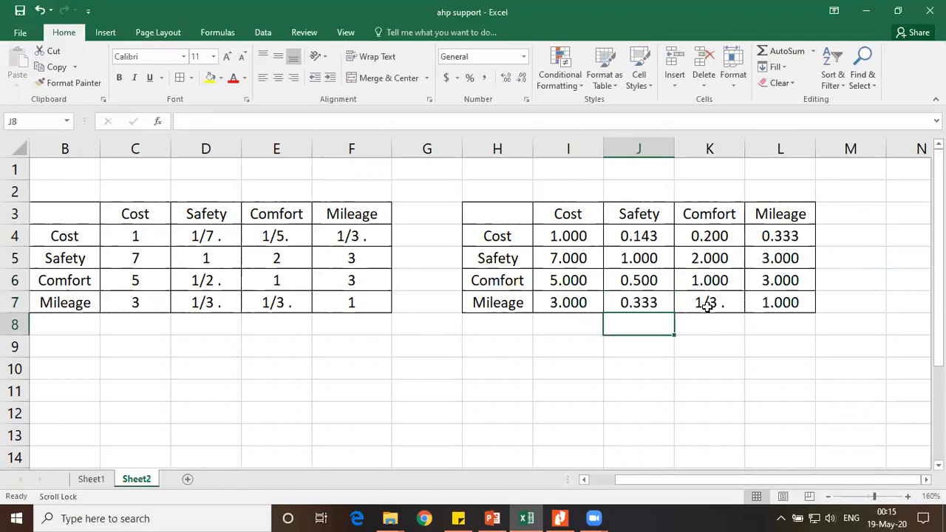
Enter the formula =1/L6 in the copied matrix's Mileage–Comfort cell, K7.
{"action": "left_click", "coordinate": [707, 305]}
{"action": "type", "text": "=1/"}
{"action": "left_click", "coordinate": [785, 281]}
{"action": "key", "text": "ctrl+Return"}
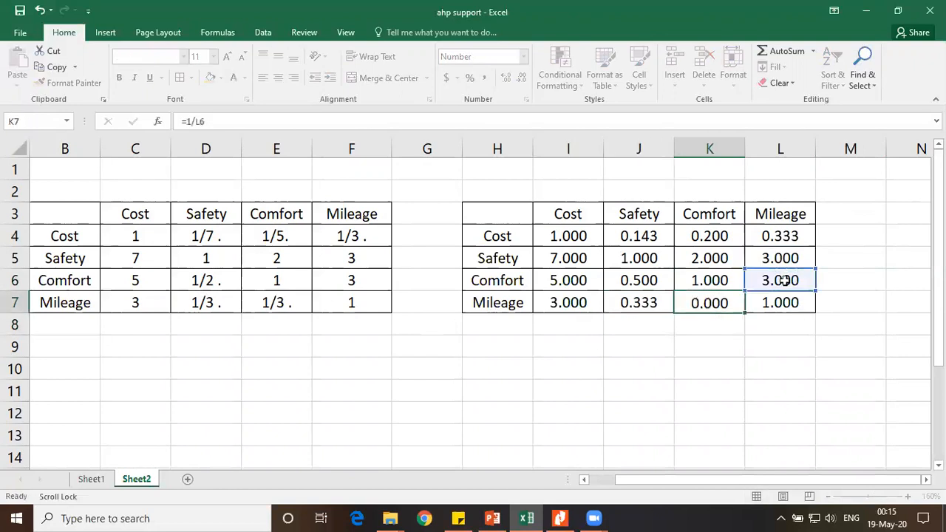
{"action": "key", "text": "Return"}
Check the matrix title on the PowerPoint slide, and merge and center H2:L2 above the copied matrix with the title A1.
{"action": "left_click", "coordinate": [925, 479]}
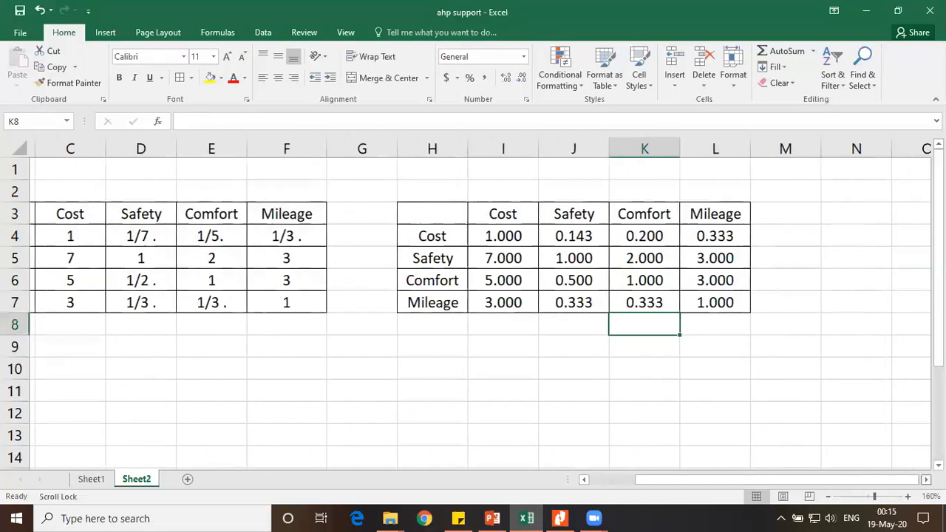
{"action": "key", "text": "Right"}
{"action": "key", "text": "Right"}
{"action": "key", "text": "Right"}
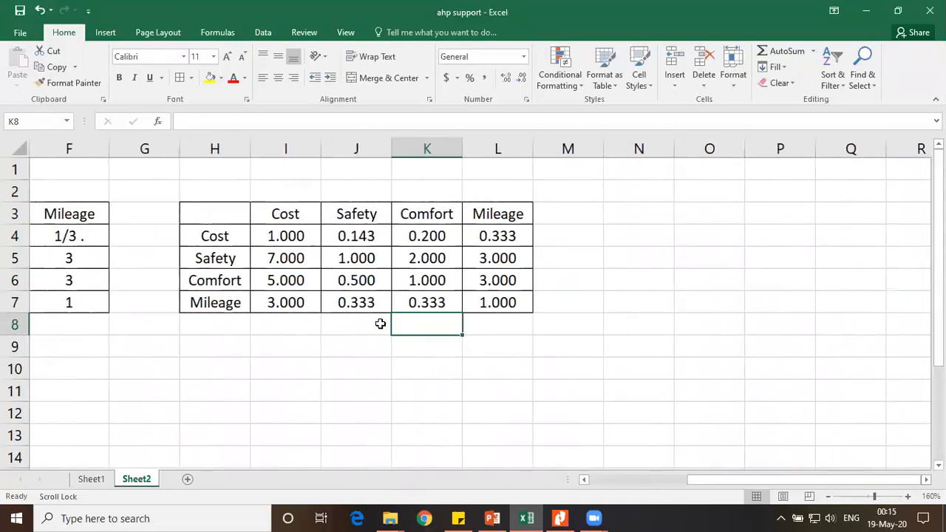
{"action": "left_click", "coordinate": [492, 517]}
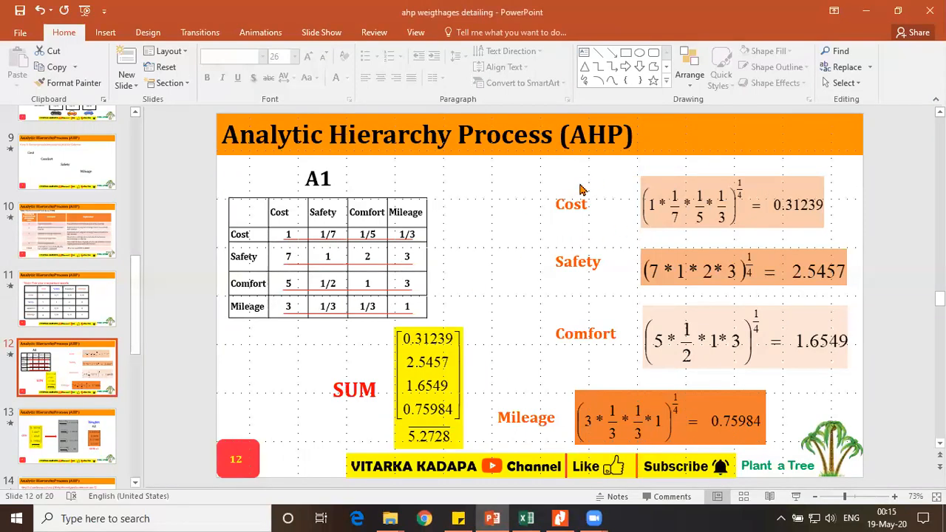
{"action": "left_click", "coordinate": [526, 518]}
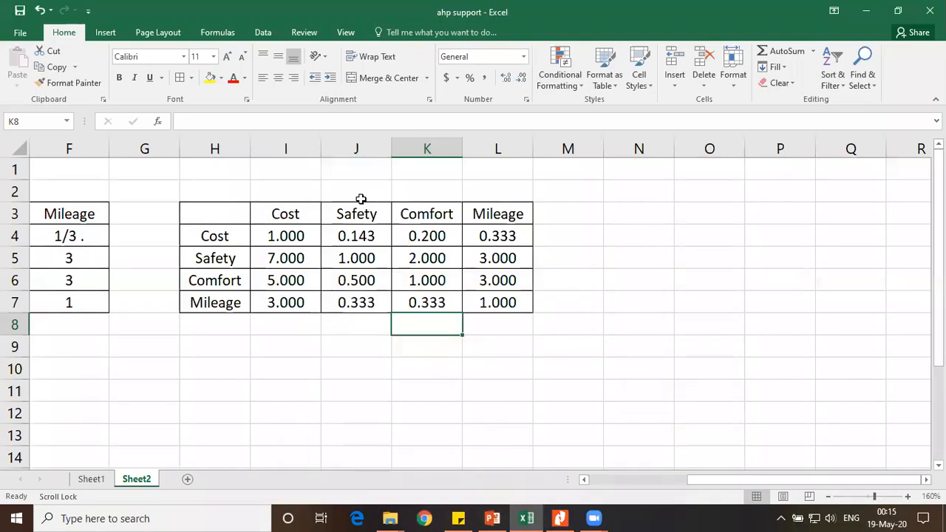
{"action": "left_click_drag", "start_coordinate": [218, 191], "coordinate": [503, 190]}
{"action": "left_click", "coordinate": [375, 80]}
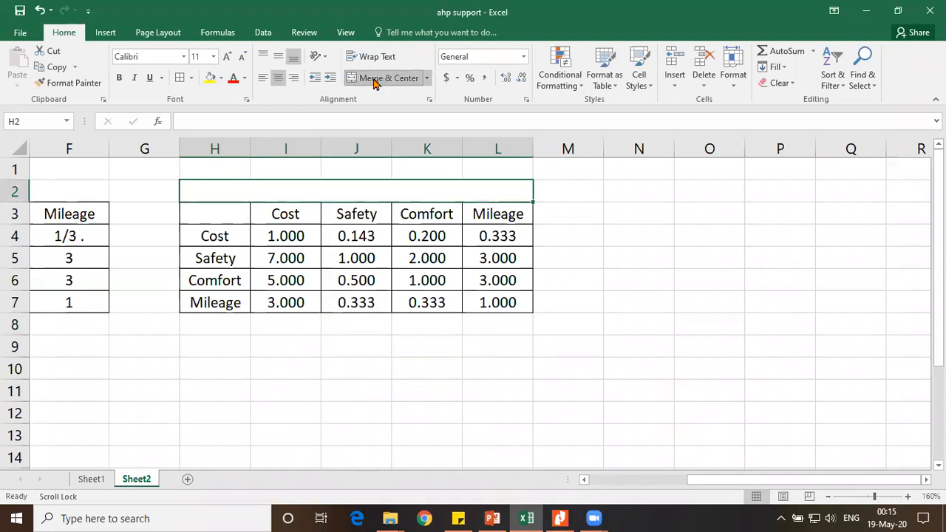
{"action": "type", "text": "A1"}
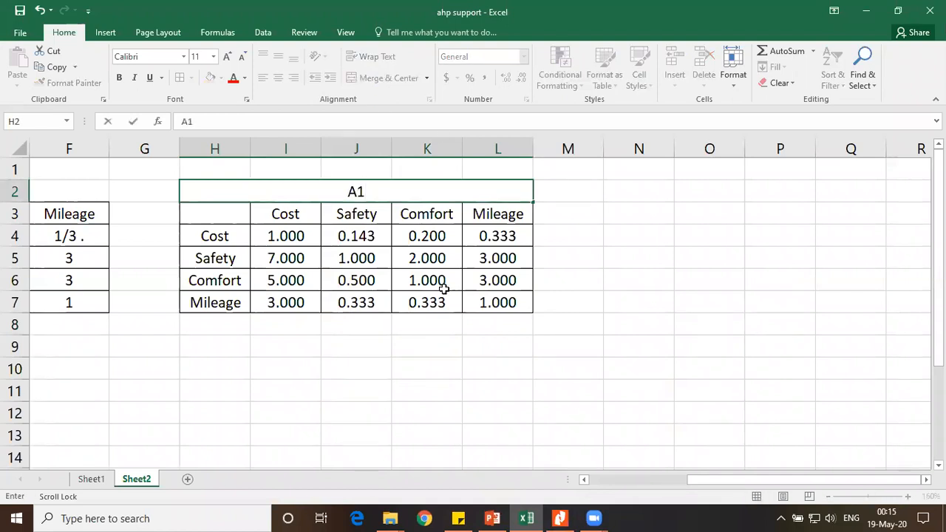
{"action": "left_click", "coordinate": [312, 359]}
Fill the merged A1 title cell above the matrix with yellow.
{"action": "left_click", "coordinate": [244, 189]}
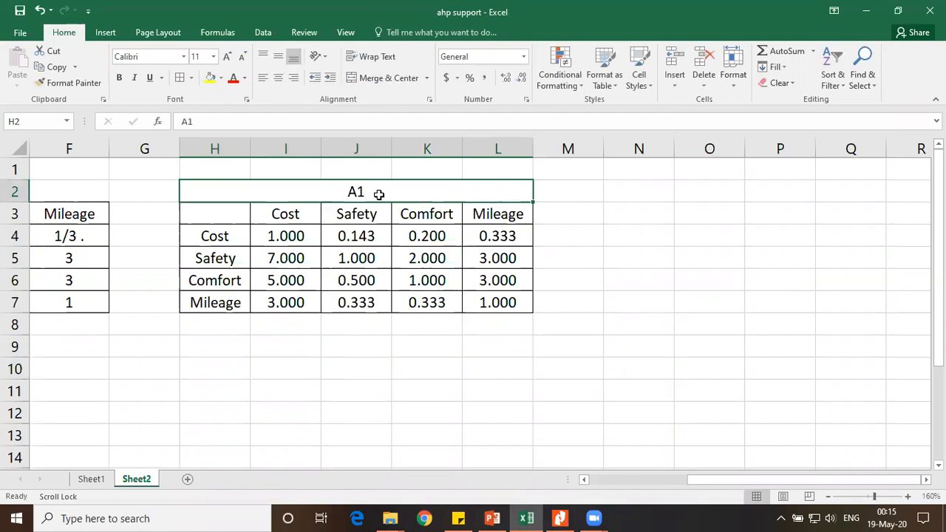
{"action": "left_click", "coordinate": [211, 78]}
{"action": "left_click", "coordinate": [340, 244]}
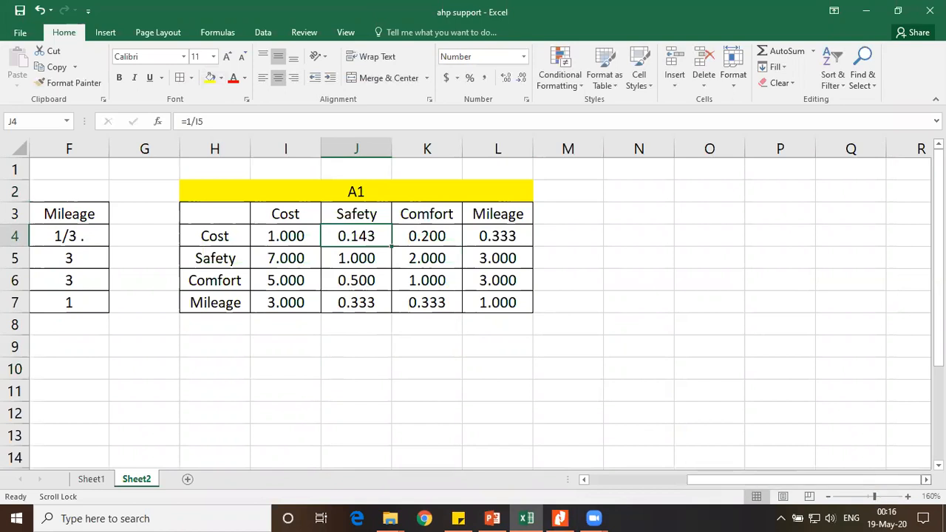
Switch to the PowerPoint presentation to review the weight calculations on slides 13 and 12, and return to Excel.
{"action": "double_click", "coordinate": [926, 479]}
{"action": "left_click_drag", "start_coordinate": [723, 480], "coordinate": [702, 479]}
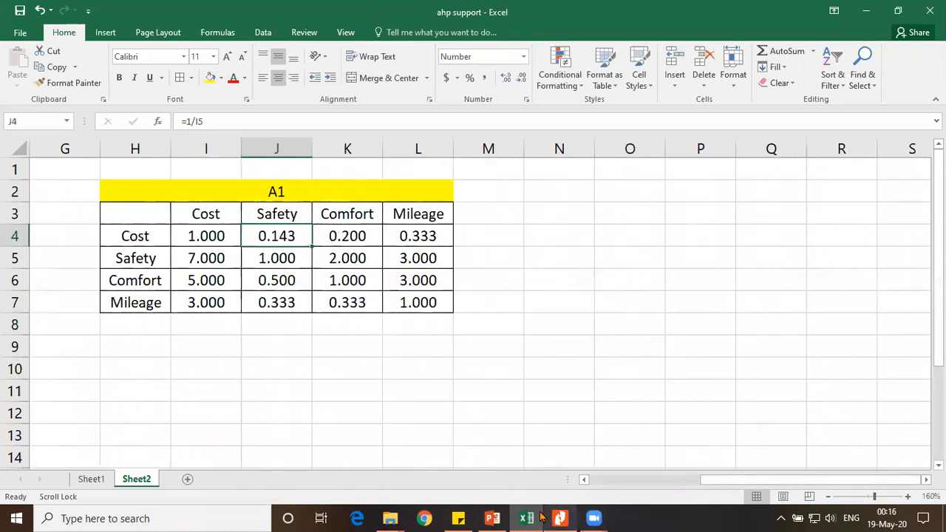
{"action": "left_click", "coordinate": [492, 518]}
{"action": "left_click", "coordinate": [79, 433]}
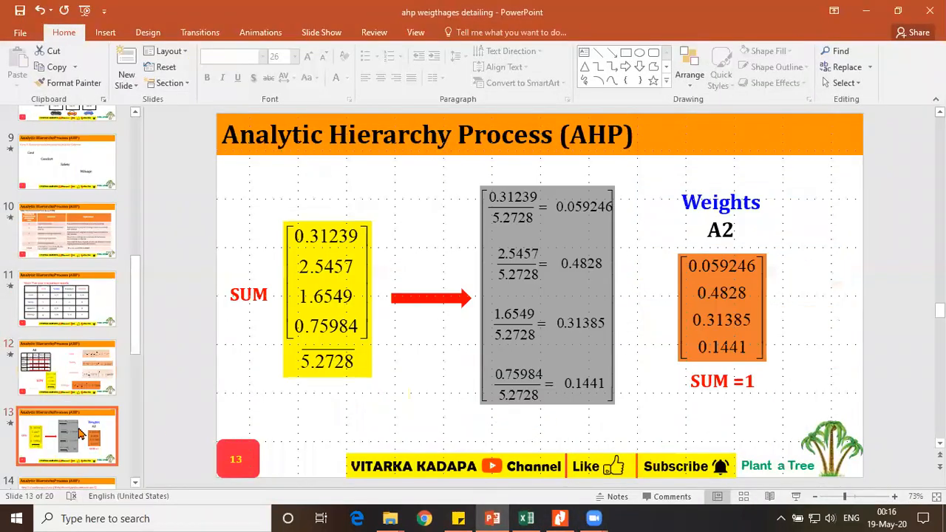
{"action": "key", "text": "Up"}
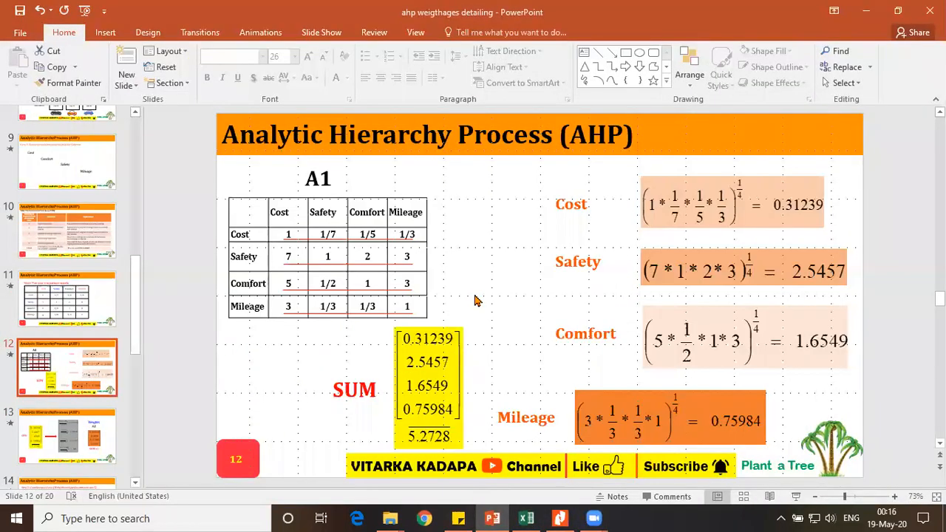
{"action": "left_click", "coordinate": [526, 518]}
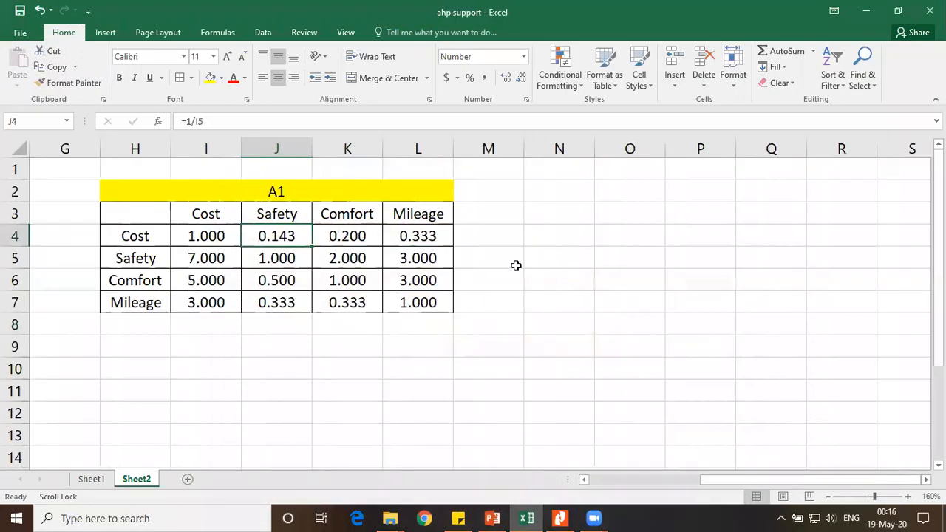
Enter the formula =(I4*J4*K4*L4)^(1/4) in cell N4 to calculate the Cost row's geometric mean.
{"action": "left_click", "coordinate": [543, 235]}
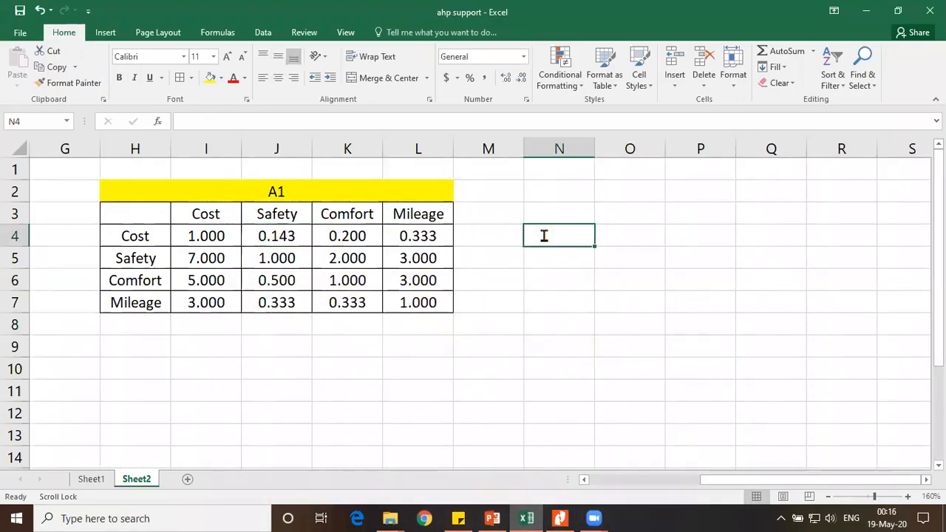
{"action": "type", "text": "=("}
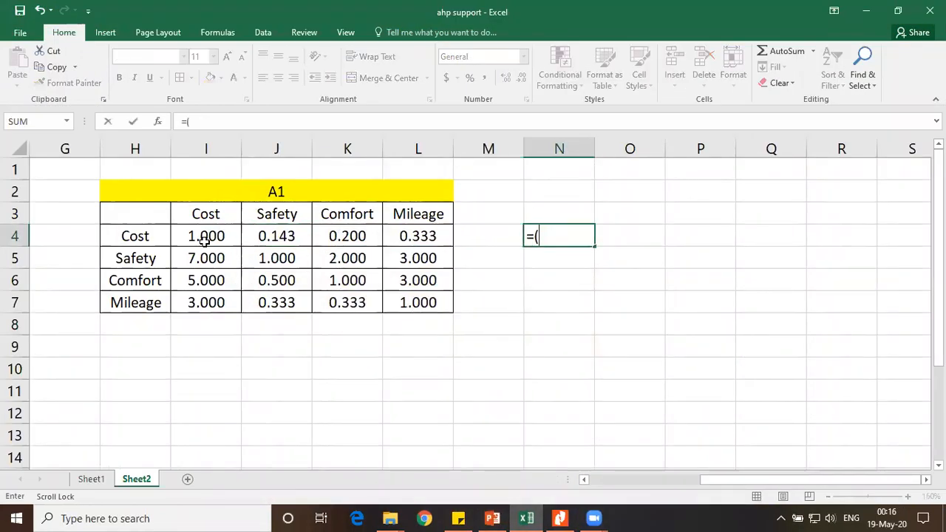
{"action": "left_click", "coordinate": [206, 241]}
{"action": "type", "text": "*"}
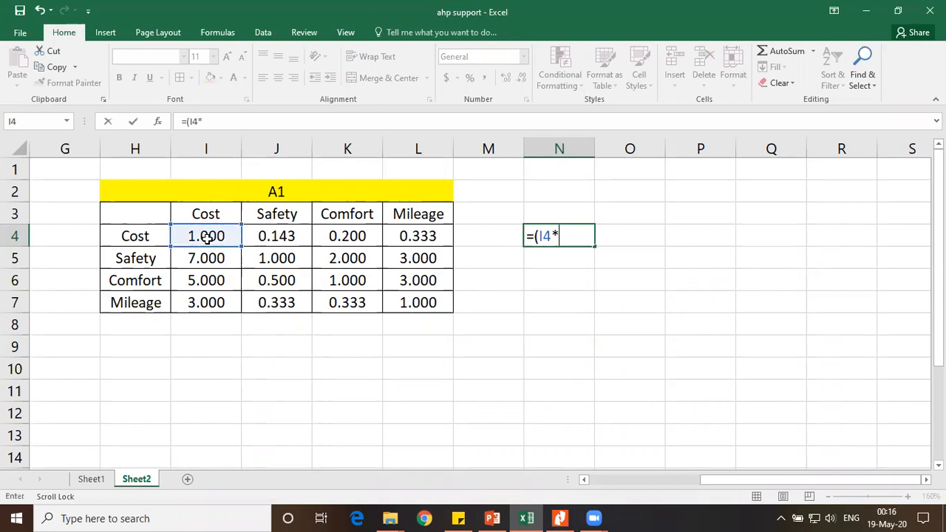
{"action": "left_click", "coordinate": [276, 232]}
{"action": "type", "text": "*"}
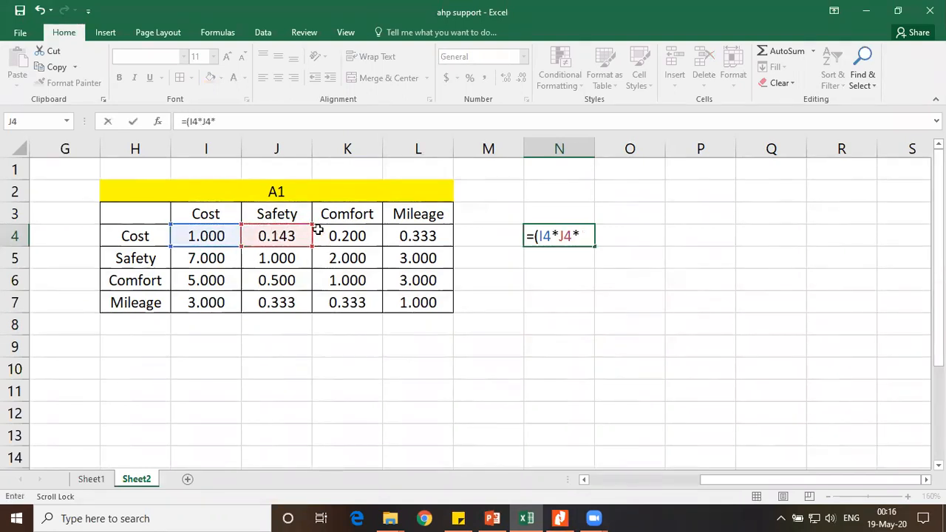
{"action": "left_click", "coordinate": [346, 236]}
{"action": "type", "text": "*"}
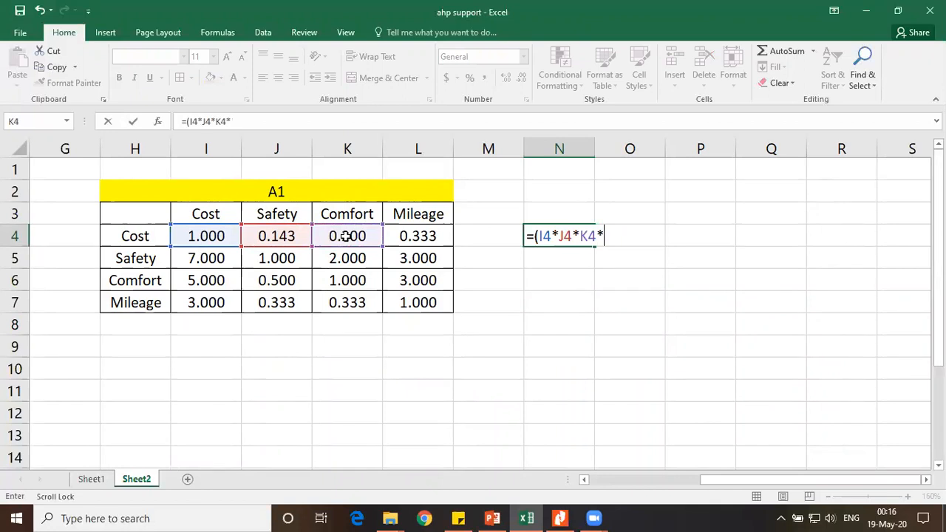
{"action": "left_click", "coordinate": [399, 237]}
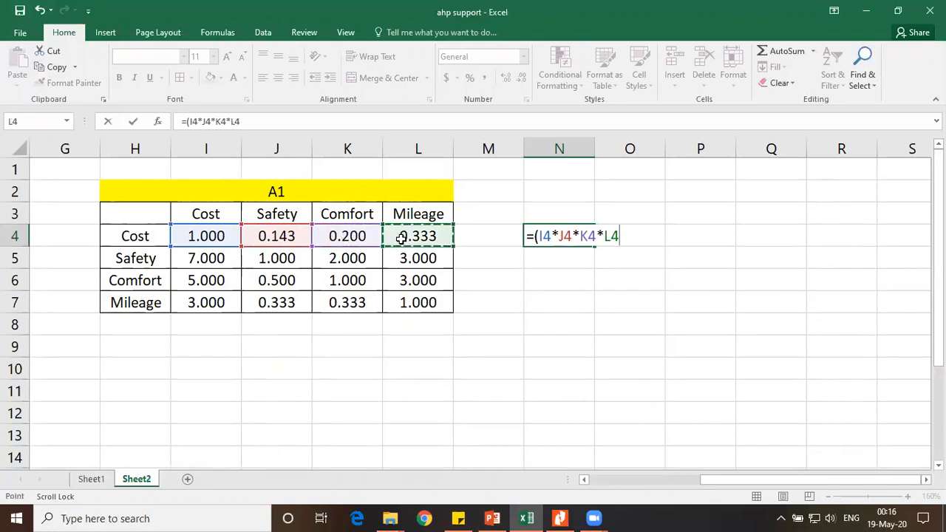
{"action": "type", "text": ")^(1/4"}
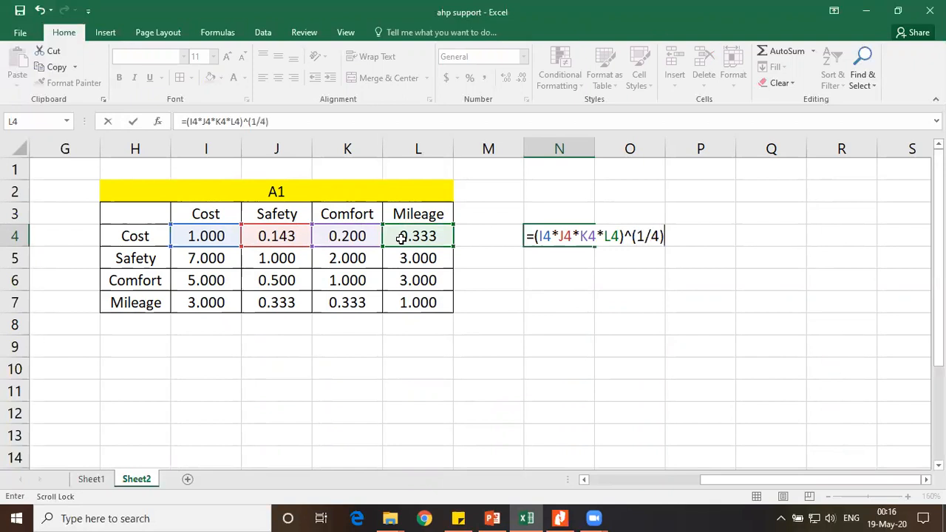
{"action": "key", "text": "Return"}
Copy the geometric mean formula from N4 down to N7 for the Safety, Comfort and Mileage rows, checking the references in N5.
{"action": "left_click", "coordinate": [544, 238]}
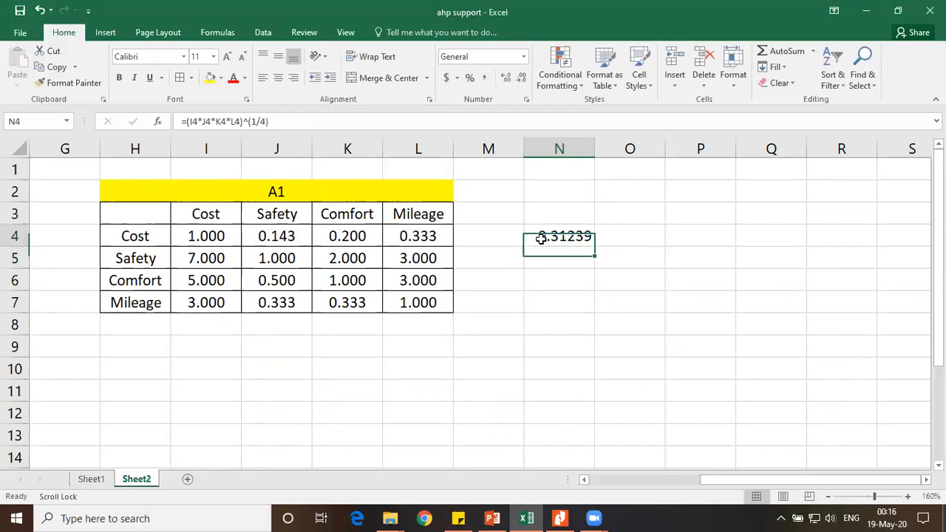
{"action": "left_click_drag", "start_coordinate": [594, 245], "coordinate": [597, 266]}
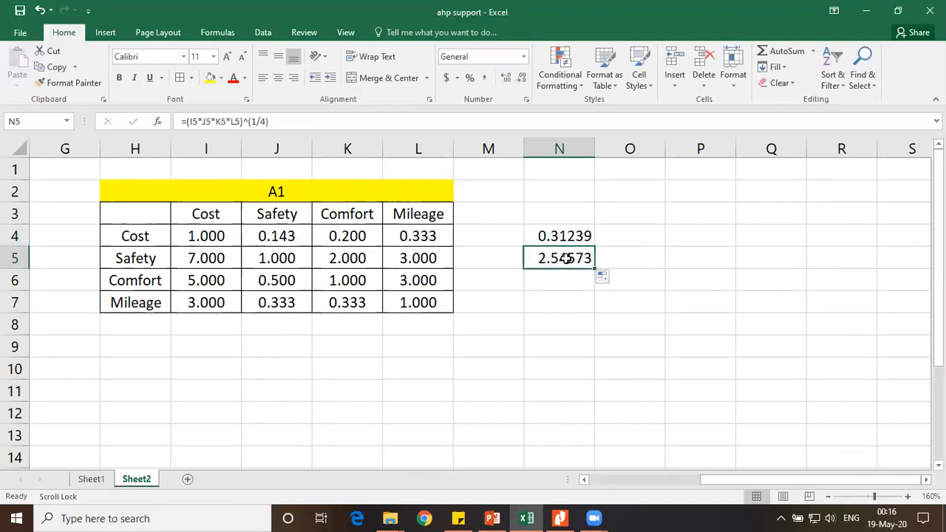
{"action": "double_click", "coordinate": [566, 258]}
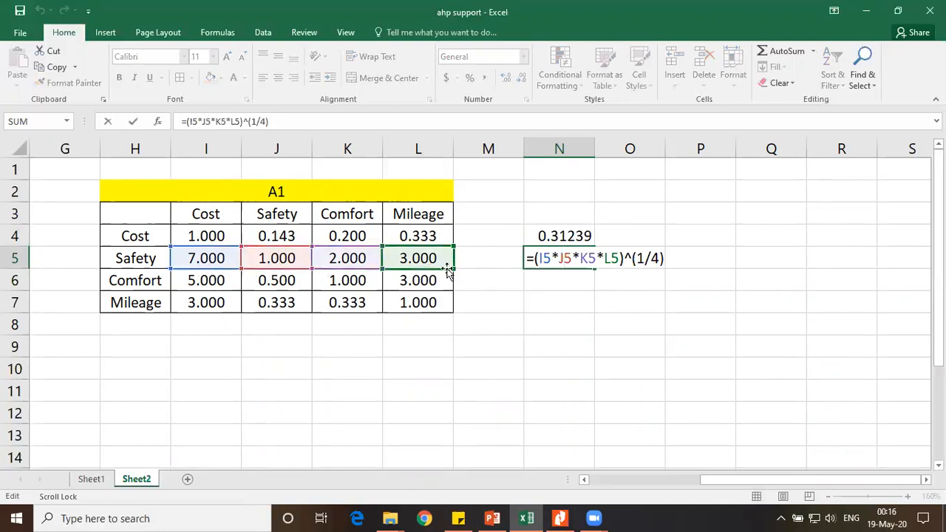
{"action": "key", "text": "Escape"}
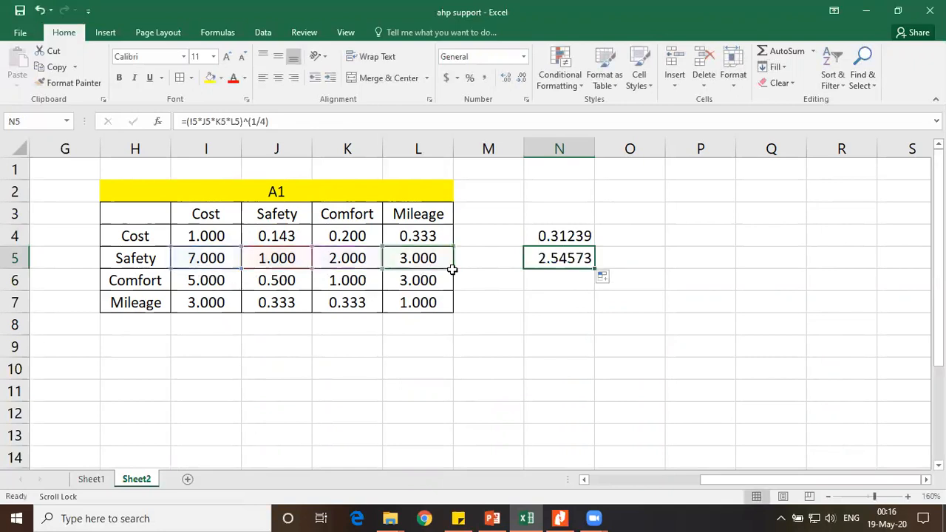
{"action": "left_click_drag", "start_coordinate": [594, 270], "coordinate": [594, 304]}
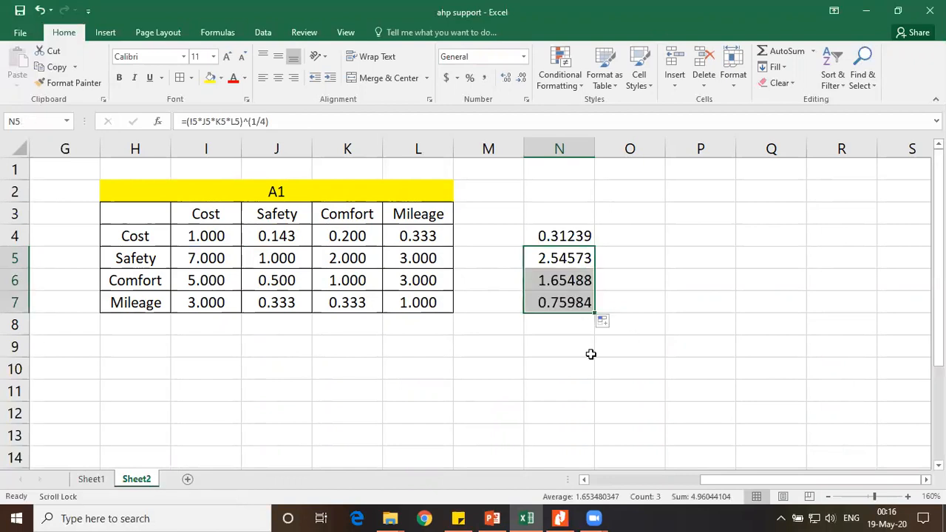
Compare the geometric means in N4:N7 with the values on slide 12 of the PowerPoint presentation, returning to Excel.
{"action": "left_click", "coordinate": [649, 236]}
{"action": "left_click", "coordinate": [492, 518]}
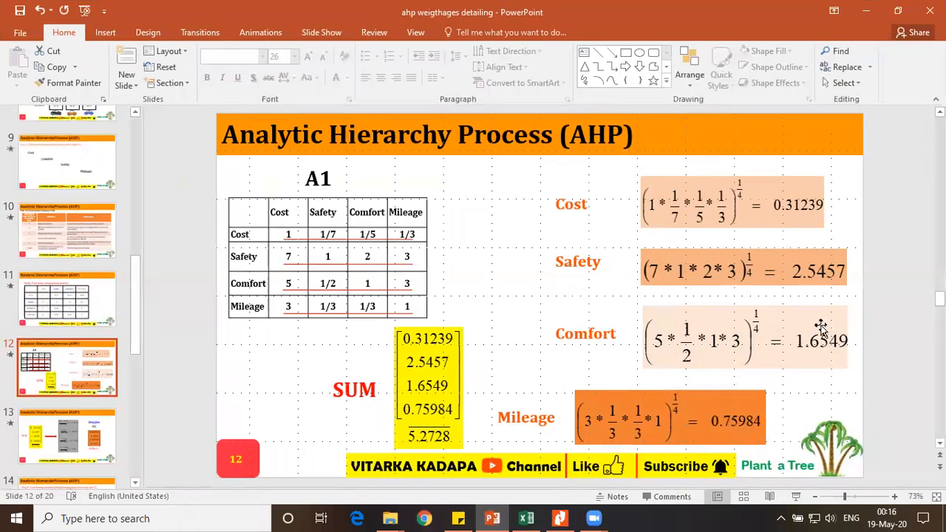
{"action": "left_click", "coordinate": [526, 517]}
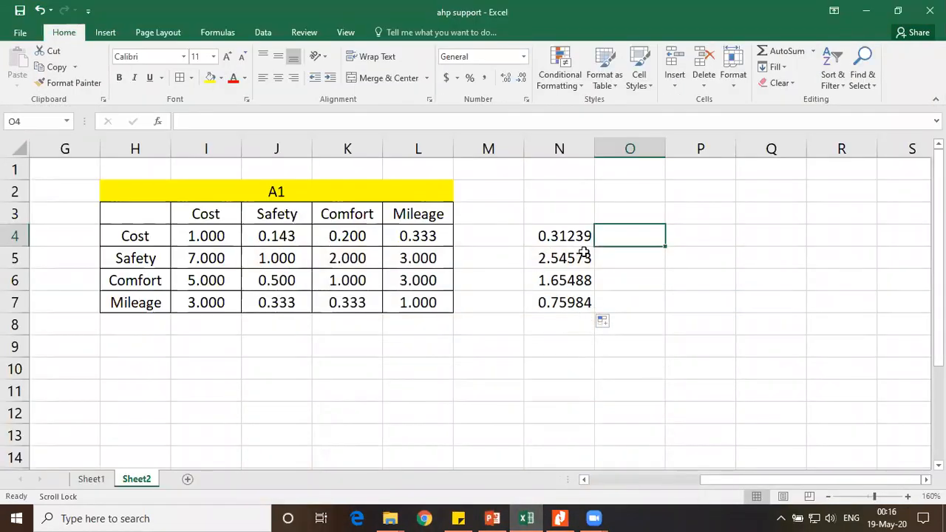
{"action": "left_click_drag", "start_coordinate": [567, 235], "coordinate": [575, 296]}
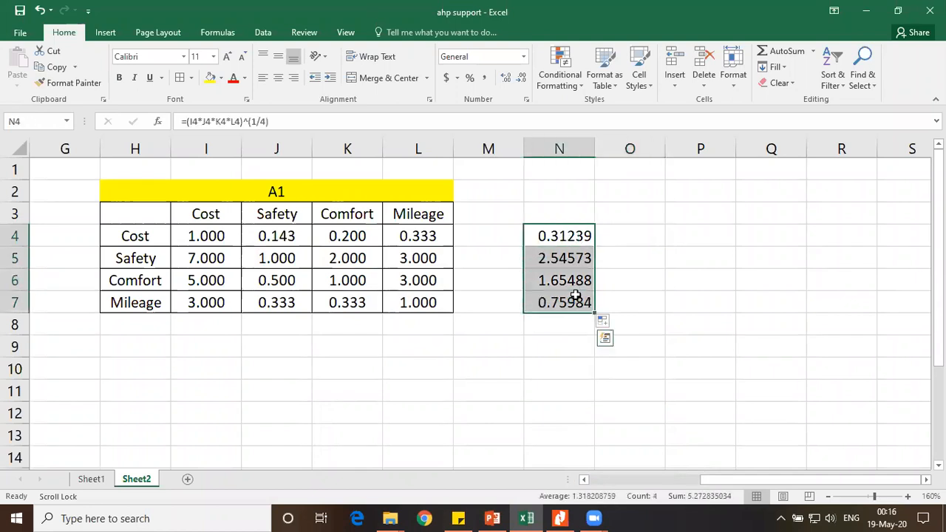
Label cell M9 "Sum" and total the geometric means in N9 with the formula =SUM(N4:N7).
{"action": "left_click", "coordinate": [521, 346]}
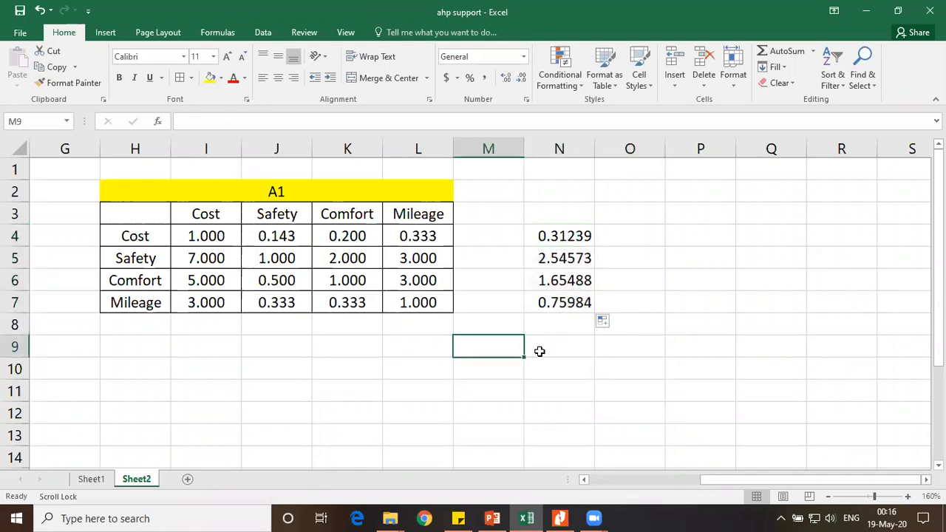
{"action": "type", "text": "Sum"}
{"action": "scroll", "coordinate": [539, 351], "scroll_direction": "right", "scroll_amount": 1}
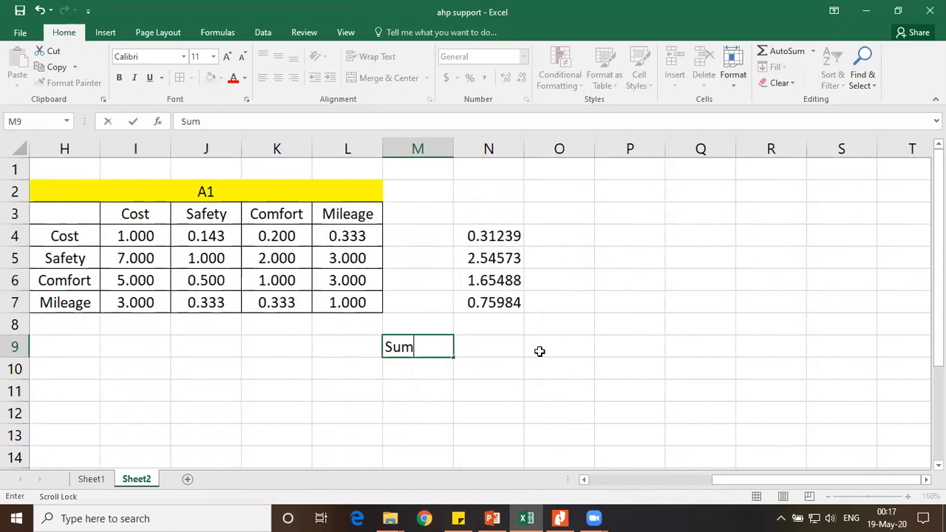
{"action": "scroll", "coordinate": [540, 350], "scroll_direction": "right", "scroll_amount": 1}
{"action": "left_click", "coordinate": [427, 340]}
{"action": "type", "text": "=sum"}
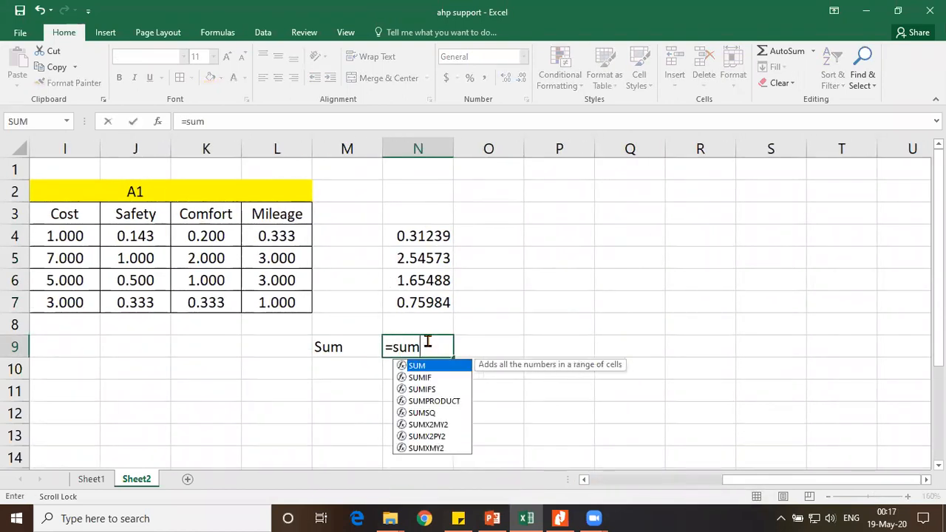
{"action": "type", "text": "("}
{"action": "left_click_drag", "start_coordinate": [423, 233], "coordinate": [421, 299]}
{"action": "type", "text": ")"}
{"action": "key", "text": "Return"}
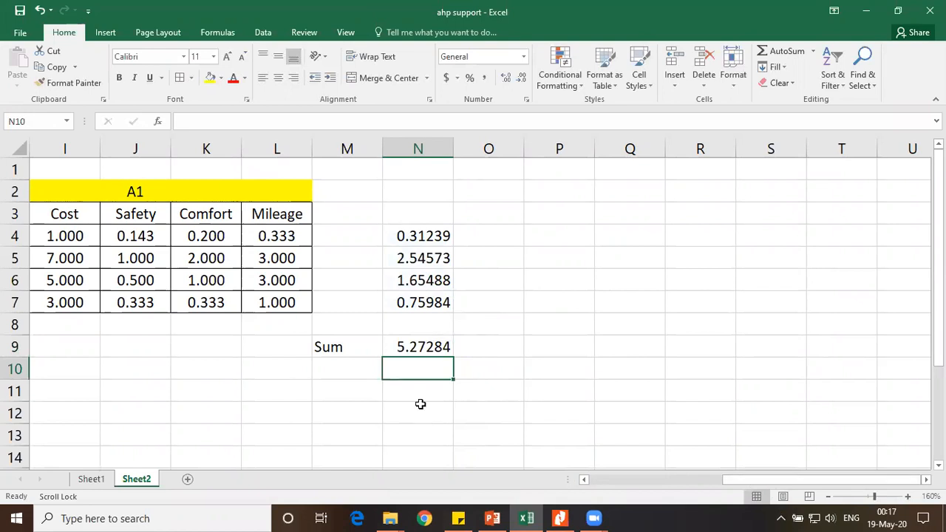
Apply all borders and a grey fill to the geometric mean cells N4:N7.
{"action": "left_click", "coordinate": [414, 235]}
{"action": "left_click_drag", "start_coordinate": [418, 262], "coordinate": [421, 301]}
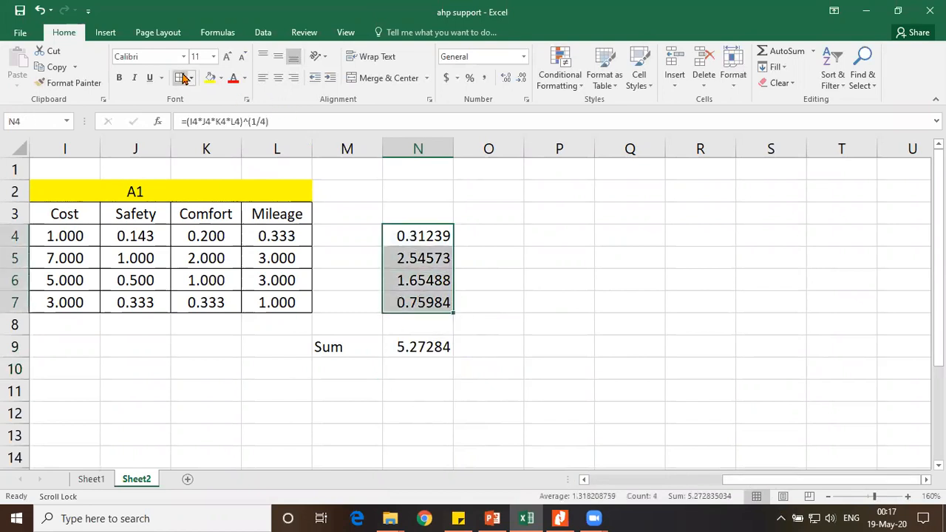
{"action": "left_click", "coordinate": [221, 78]}
{"action": "left_click", "coordinate": [237, 124]}
{"action": "left_click", "coordinate": [488, 299]}
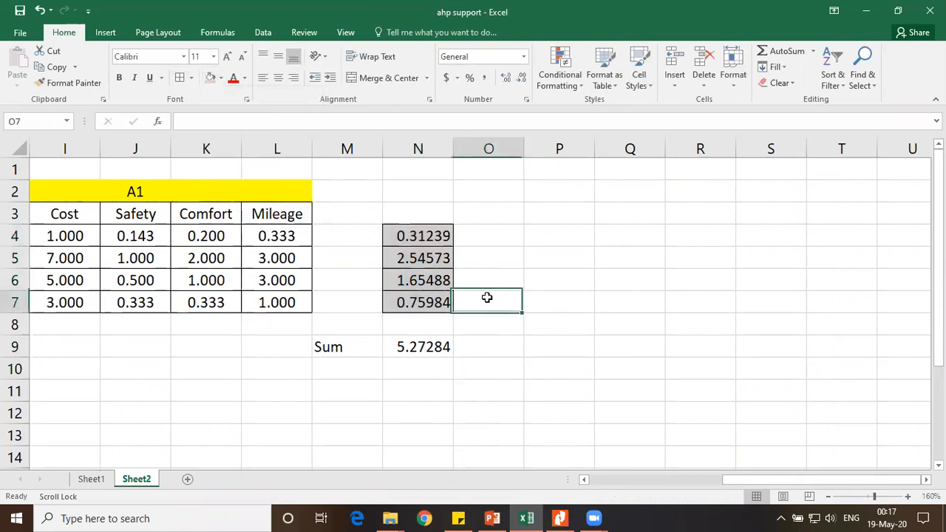
Switch to the PowerPoint presentation to review the weight normalisation on slide 13, and return to Excel.
{"action": "left_click", "coordinate": [492, 518]}
{"action": "left_click", "coordinate": [66, 412]}
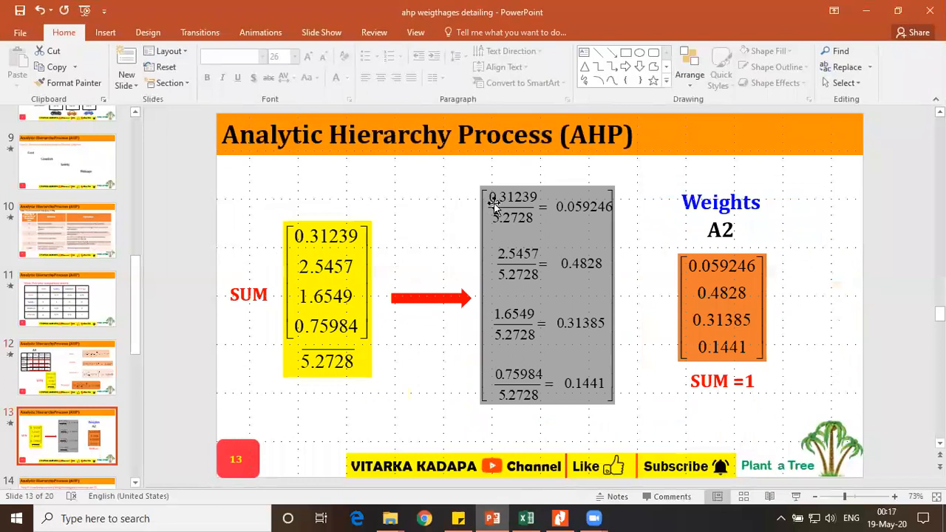
{"action": "left_click", "coordinate": [492, 518]}
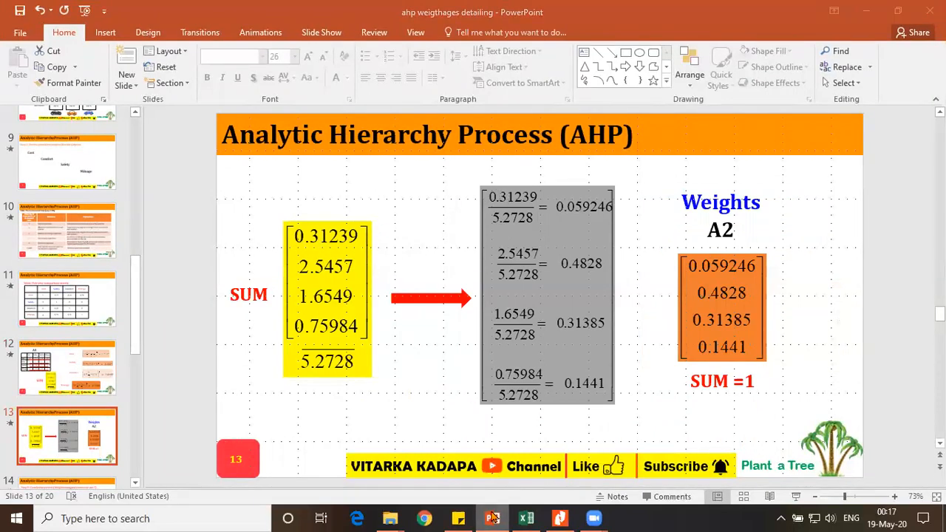
Enter the formula =(N4/N9) in cell P4 to divide the Cost geometric mean by the sum.
{"action": "left_click", "coordinate": [554, 232]}
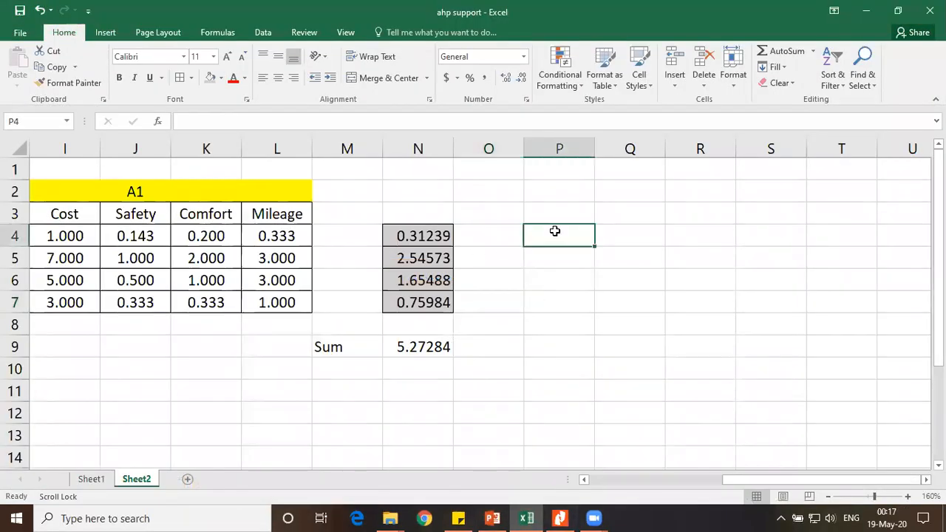
{"action": "type", "text": "=("}
{"action": "left_click", "coordinate": [435, 235]}
{"action": "type", "text": "/"}
{"action": "left_click", "coordinate": [423, 350]}
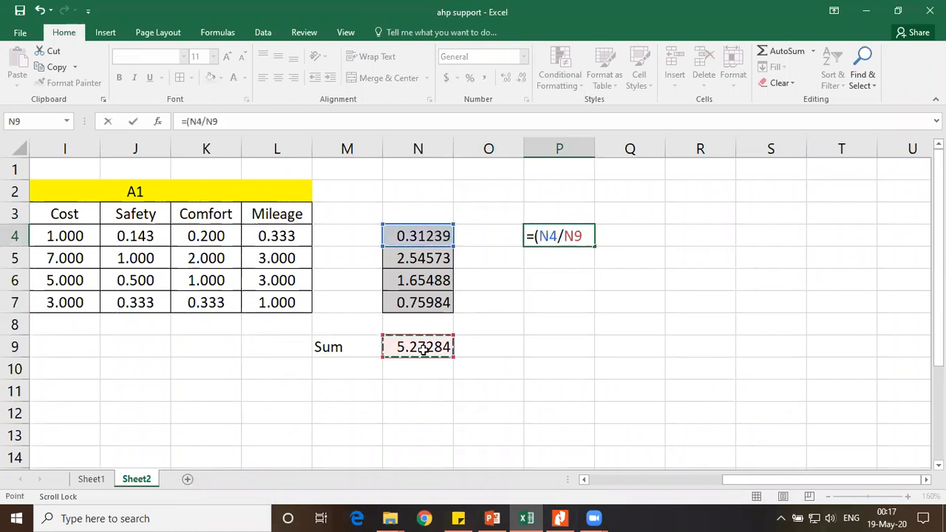
{"action": "type", "text": ")"}
{"action": "key", "text": "Return"}
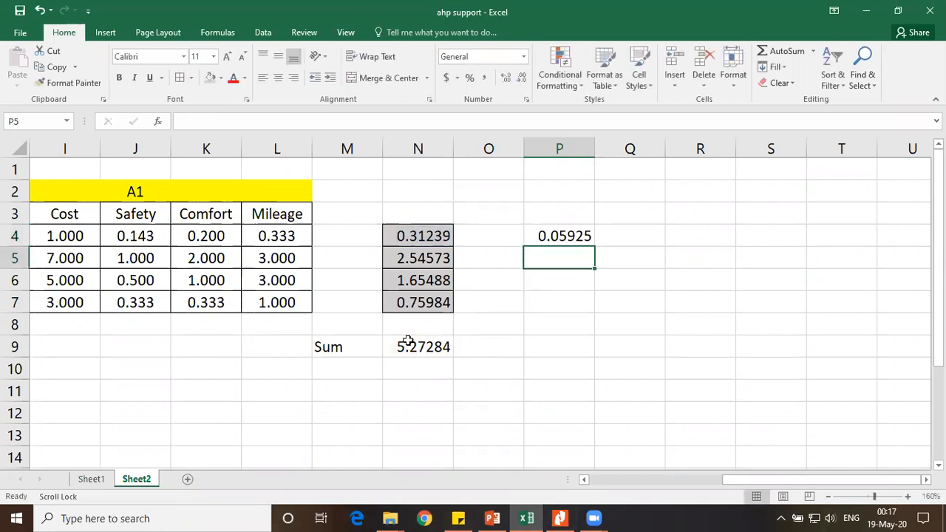
Try to copy the weight formula from P4 to P5, check its references, and clear P5.
{"action": "left_click", "coordinate": [583, 243]}
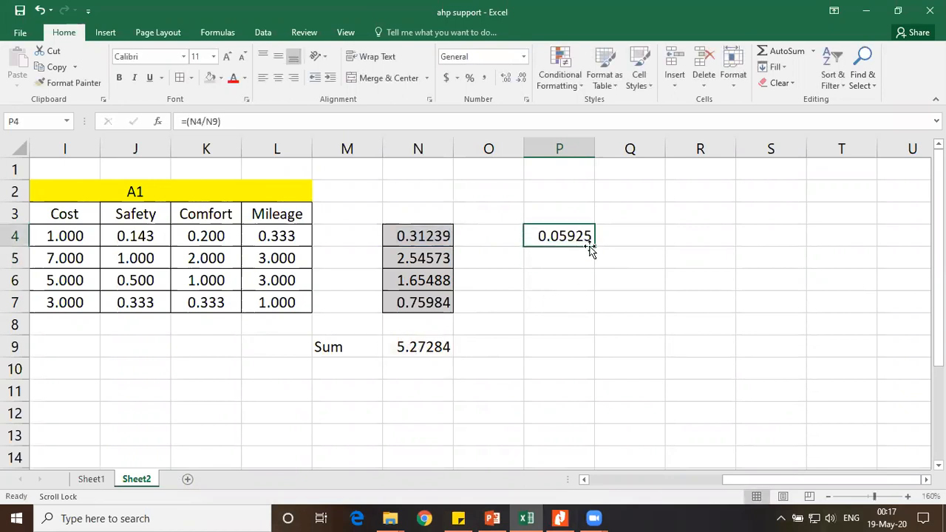
{"action": "left_click_drag", "start_coordinate": [594, 246], "coordinate": [597, 268]}
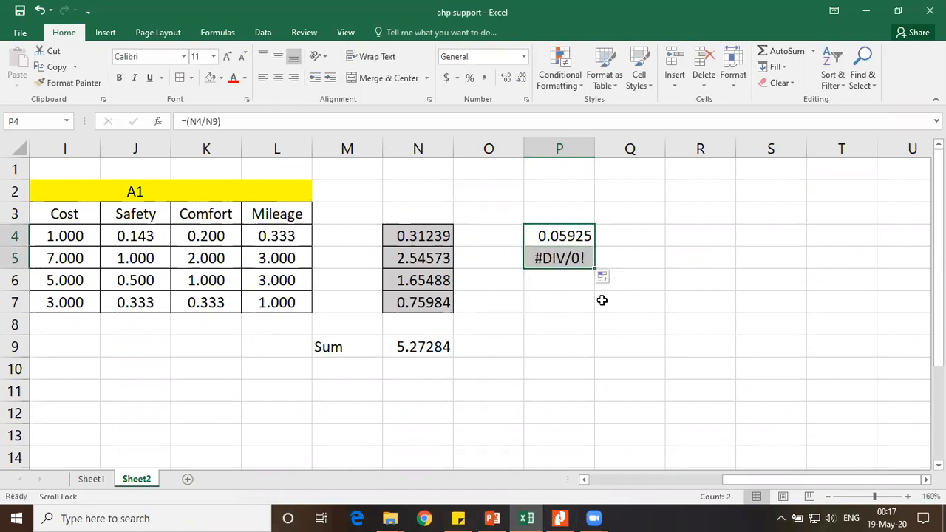
{"action": "double_click", "coordinate": [556, 255]}
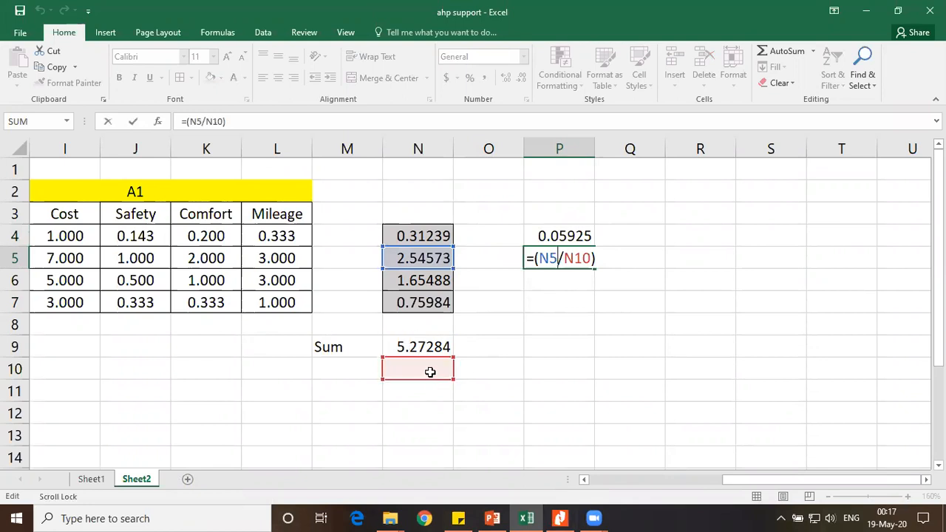
{"action": "key", "text": "ctrl+Return"}
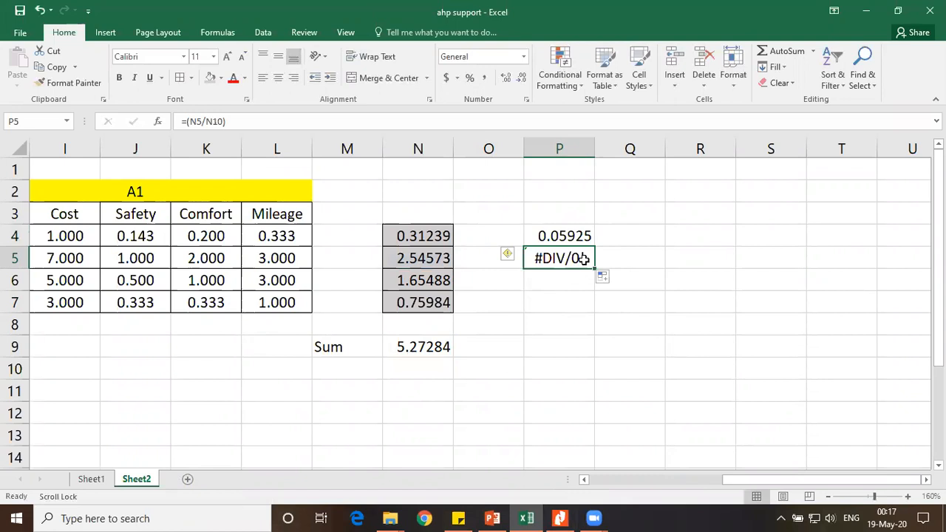
{"action": "key", "text": "Delete"}
{"action": "left_click", "coordinate": [570, 324]}
Try to make the N9 reference in P4's formula absolute, rechecking slide 13 in PowerPoint, and clear P4.
{"action": "left_click", "coordinate": [559, 239]}
{"action": "double_click", "coordinate": [562, 238]}
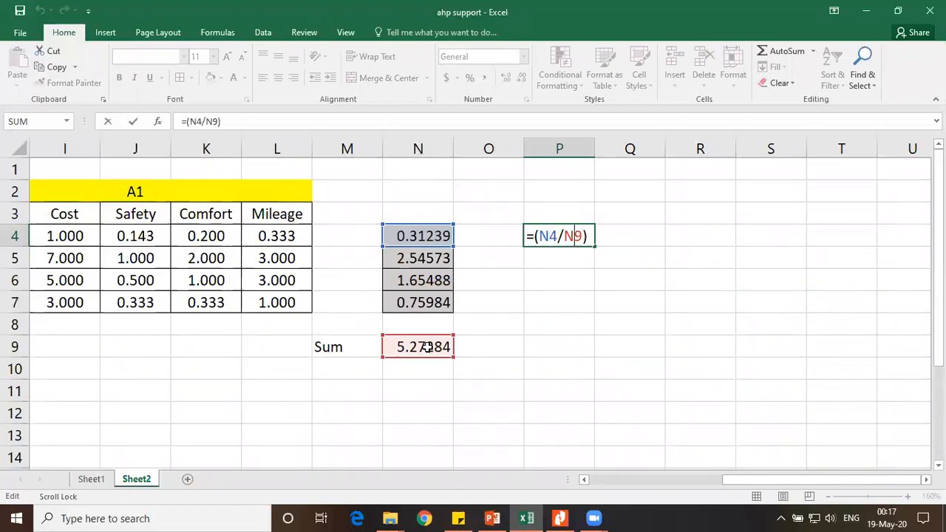
{"action": "key", "text": "alt+Tab"}
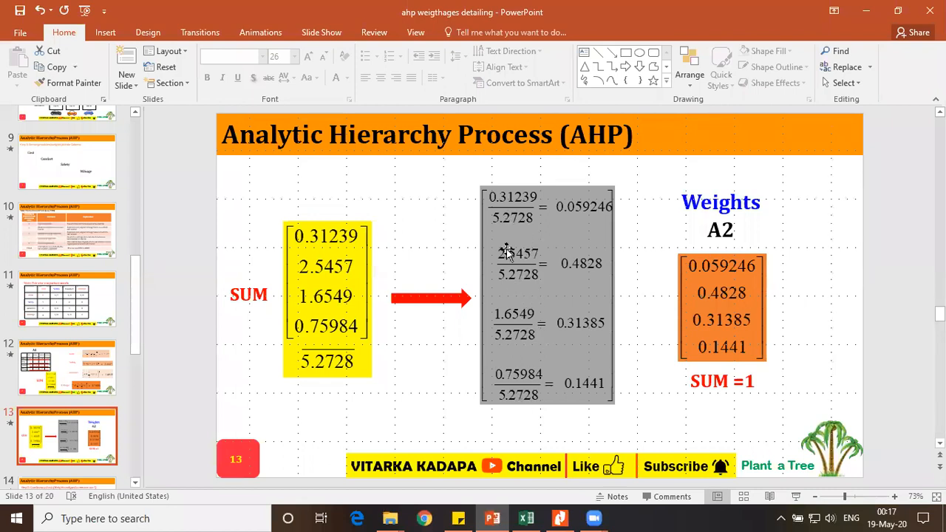
{"action": "key", "text": "alt+Tab"}
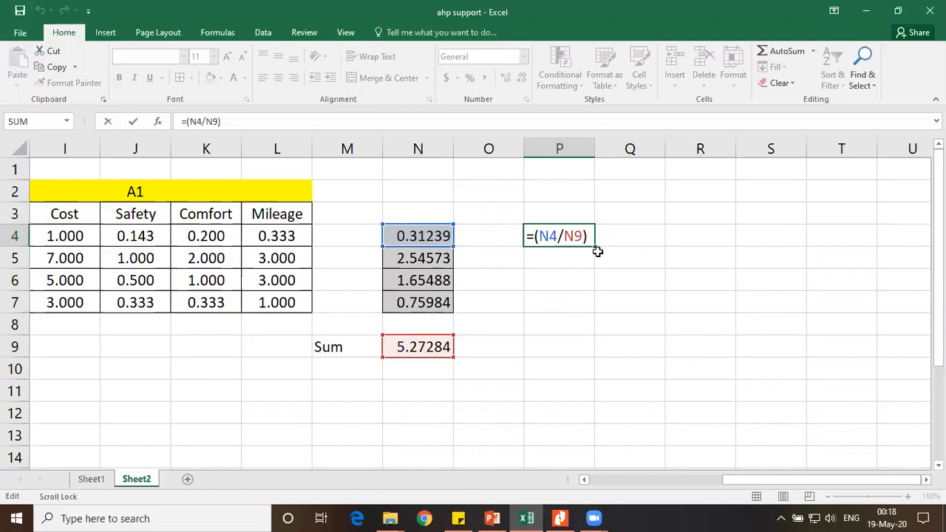
{"action": "key", "text": "F4"}
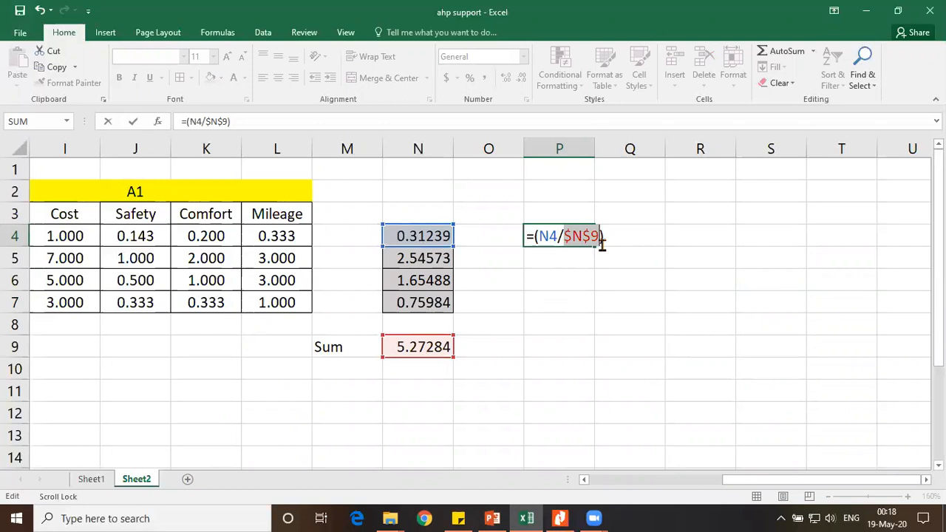
{"action": "left_click", "coordinate": [605, 272]}
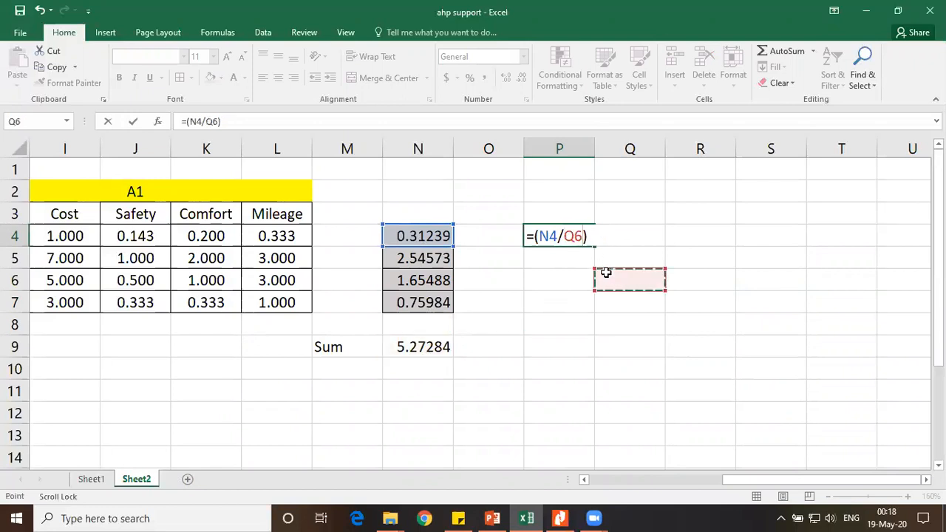
{"action": "key", "text": "Escape"}
{"action": "key", "text": "Delete"}
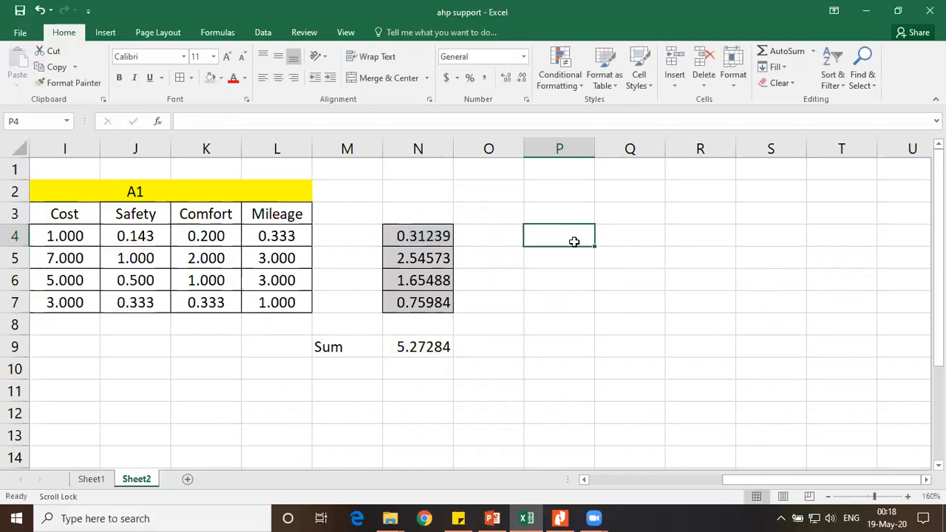
Enter the formula =N4/$N$9 in cell P4 to calculate the Cost weight with an absolute reference to the sum.
{"action": "type", "text": "=("}
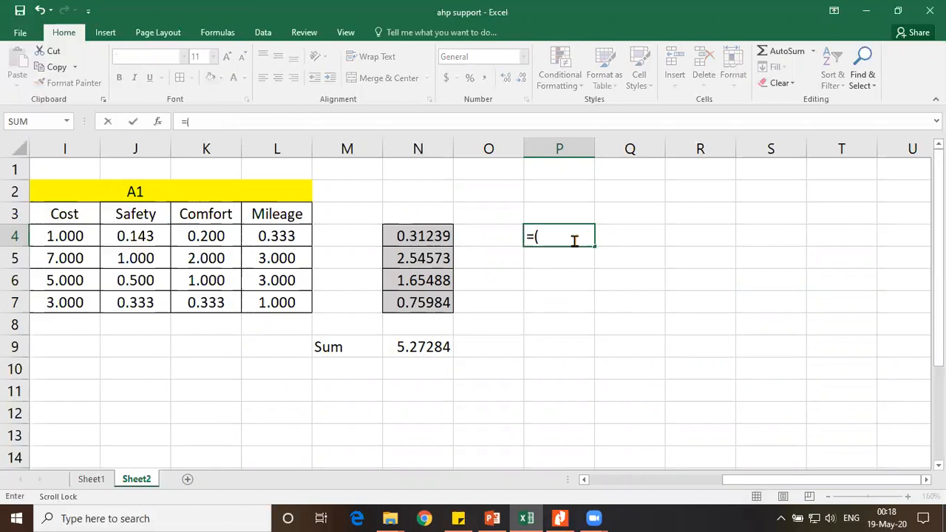
{"action": "left_click", "coordinate": [414, 237]}
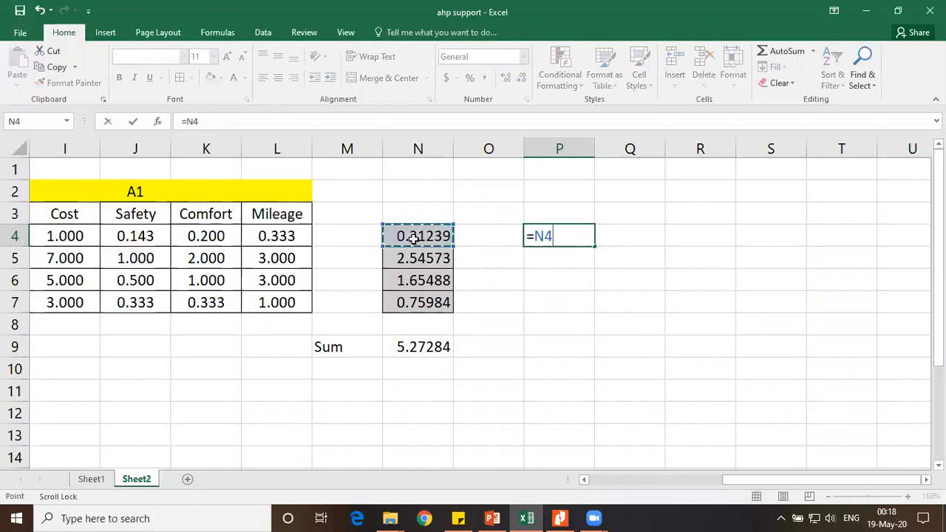
{"action": "type", "text": "/"}
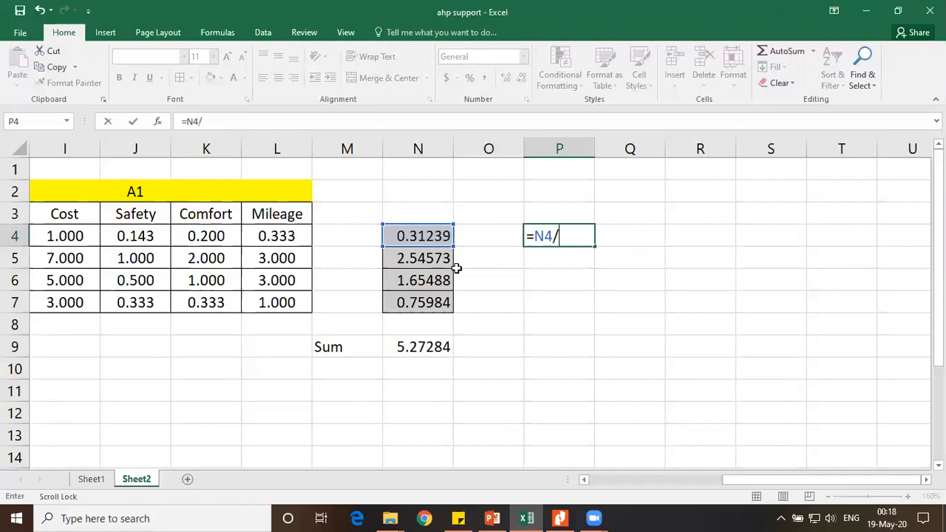
{"action": "left_click", "coordinate": [431, 347]}
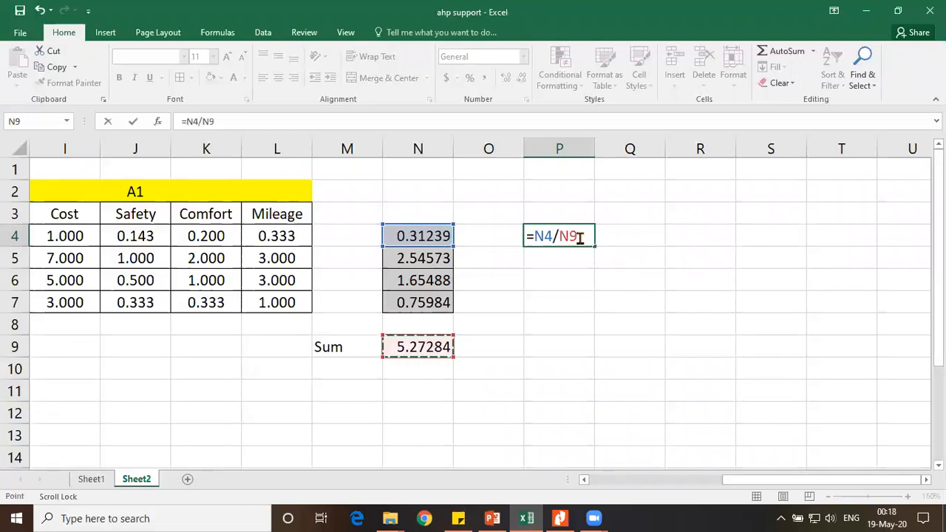
{"action": "key", "text": "F4"}
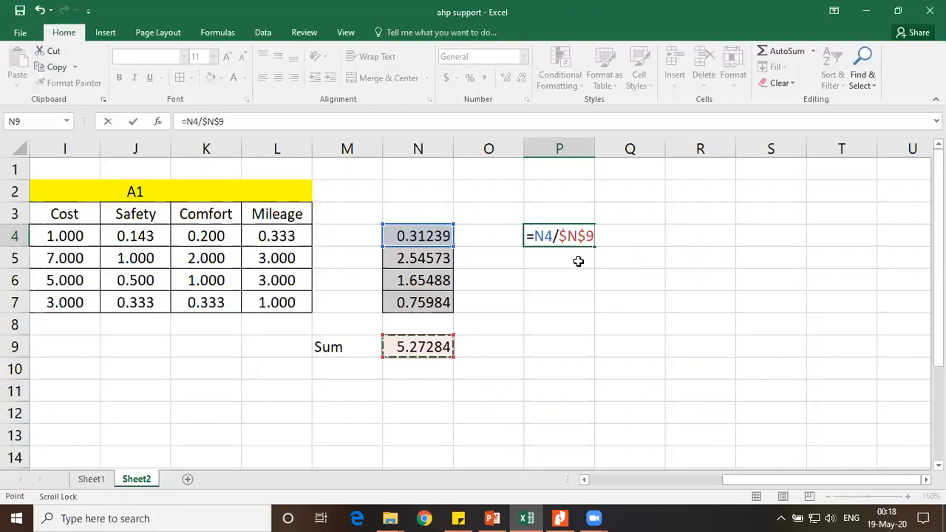
{"action": "key", "text": "Return"}
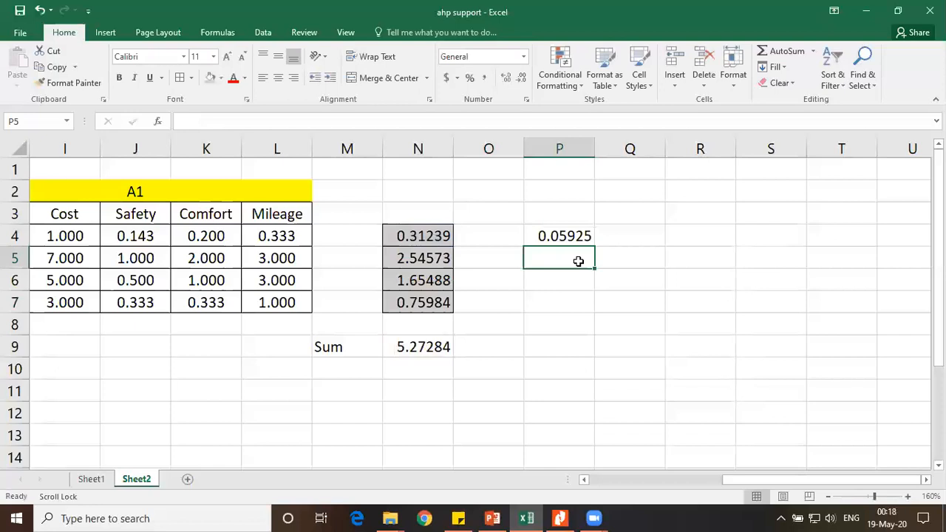
Copy the weight formula from P4 down to P7 for Safety, Comfort and Mileage, checking the references in P5.
{"action": "left_click", "coordinate": [582, 235]}
{"action": "left_click_drag", "start_coordinate": [594, 246], "coordinate": [596, 262]}
{"action": "double_click", "coordinate": [569, 254]}
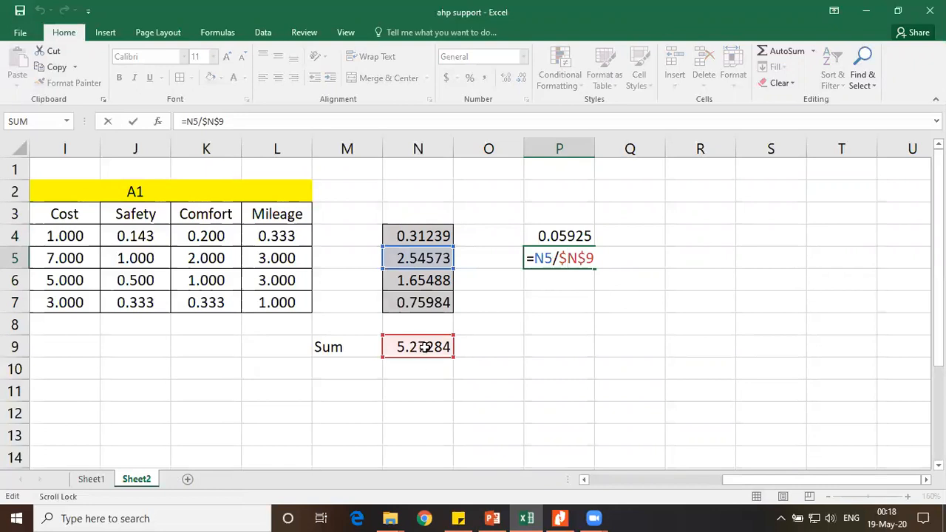
{"action": "key", "text": "Escape"}
{"action": "left_click_drag", "start_coordinate": [600, 264], "coordinate": [597, 306]}
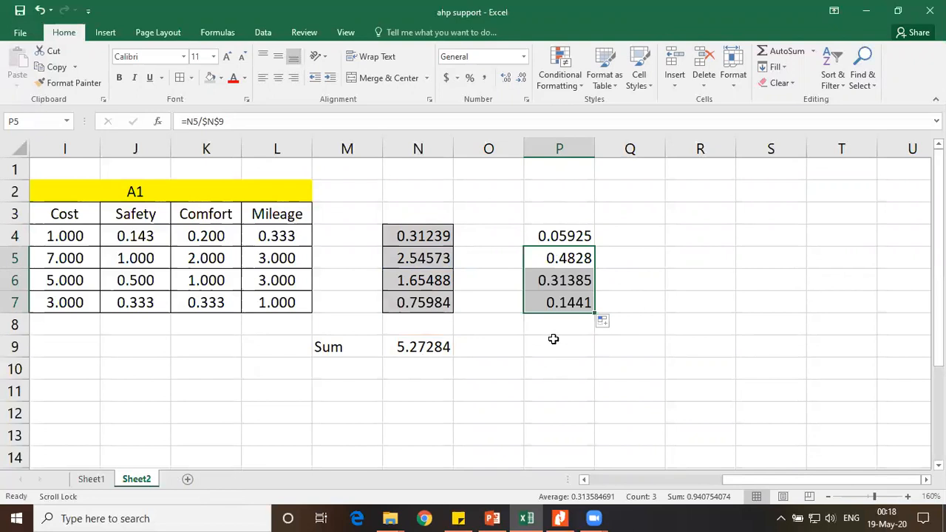
Total the weights in cell P9 with the formula =SUM(P4:P7).
{"action": "left_click", "coordinate": [565, 348]}
{"action": "type", "text": "=sum("}
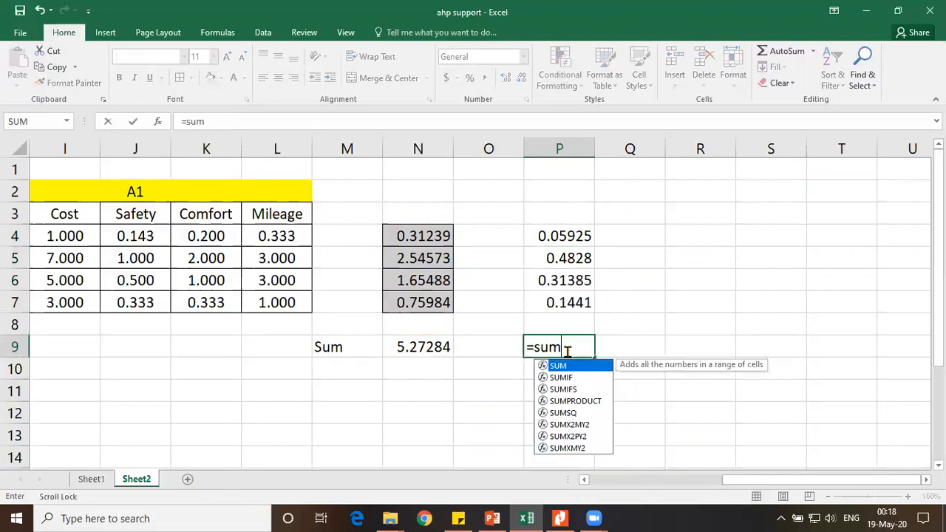
{"action": "left_click_drag", "start_coordinate": [576, 233], "coordinate": [571, 304]}
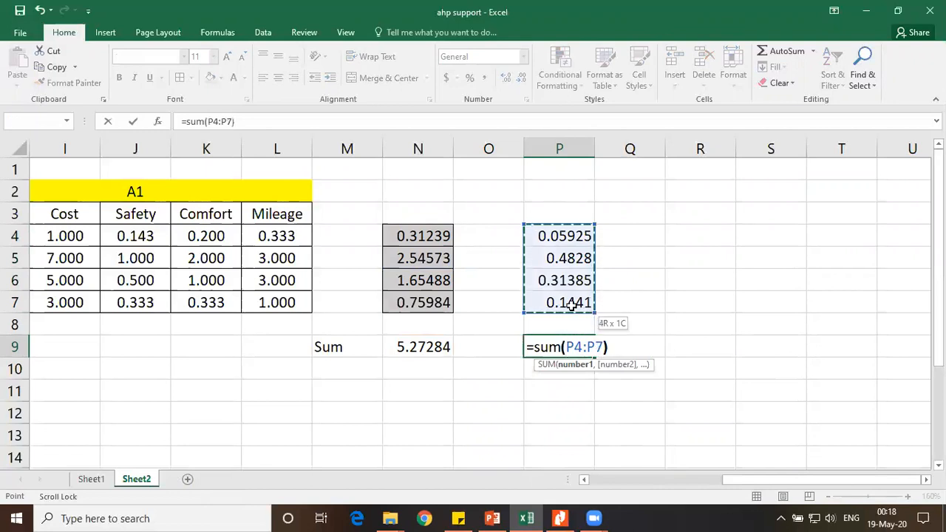
{"action": "key", "text": "Return"}
{"action": "left_click", "coordinate": [590, 348]}
Apply borders and a yellow fill to the weights in P4:P7.
{"action": "left_click_drag", "start_coordinate": [569, 235], "coordinate": [569, 304]}
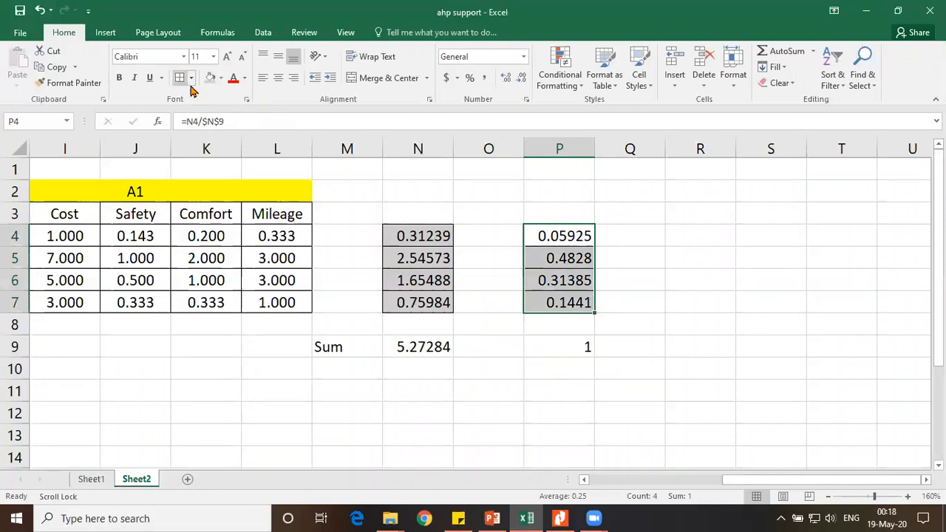
{"action": "left_click", "coordinate": [221, 77]}
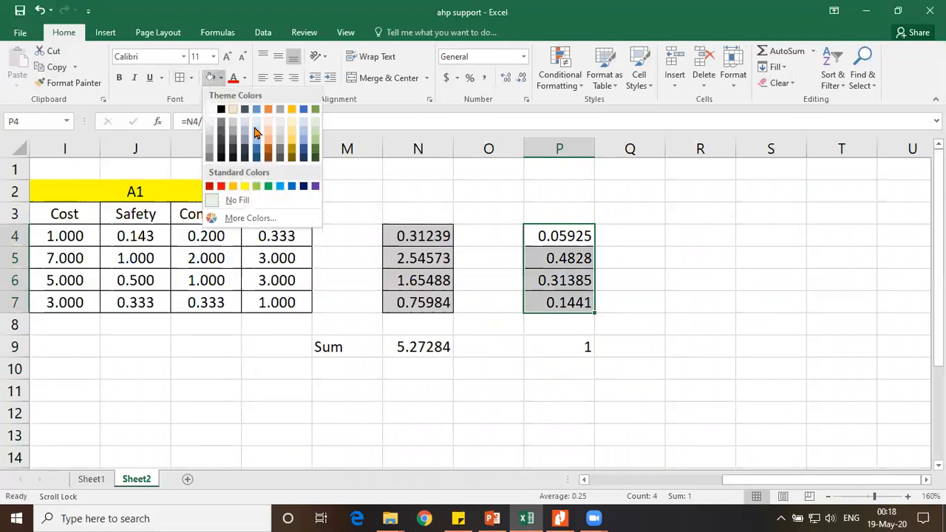
{"action": "left_click", "coordinate": [244, 186]}
Enter the headings A2 in P2 and Weights in P3 above the calculated weights.
{"action": "left_click", "coordinate": [563, 197]}
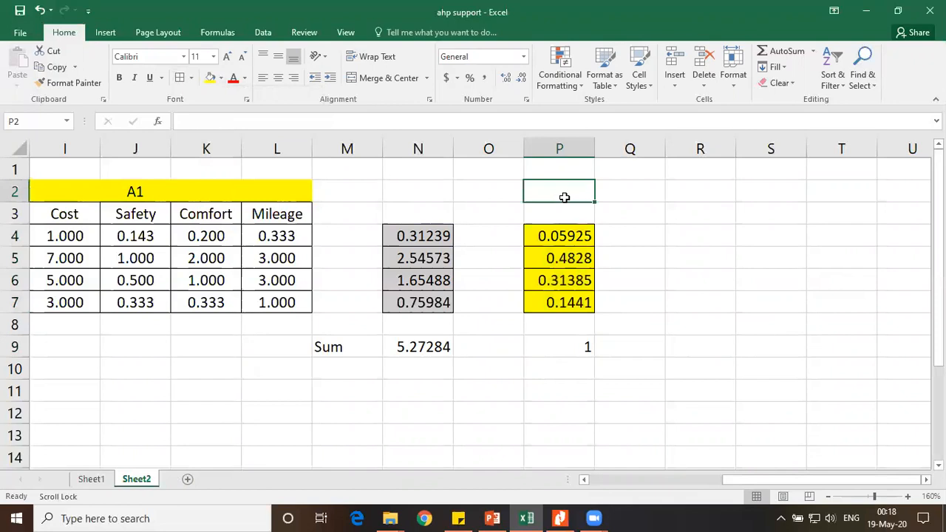
{"action": "type", "text": "A2"}
{"action": "key", "text": "Return"}
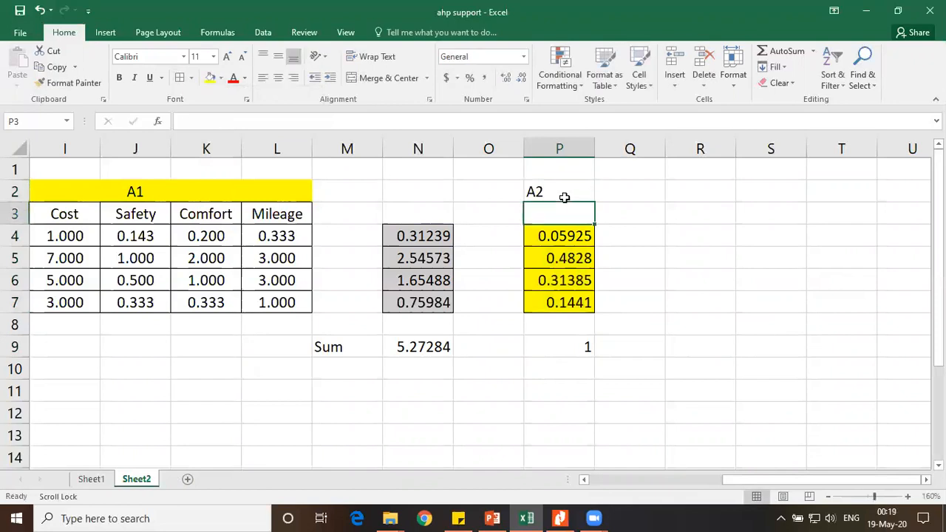
{"action": "type", "text": "Weights"}
{"action": "key", "text": "Return"}
Centre the headings in P2:P3 horizontally and vertically and make them bold.
{"action": "left_click_drag", "start_coordinate": [565, 196], "coordinate": [570, 208]}
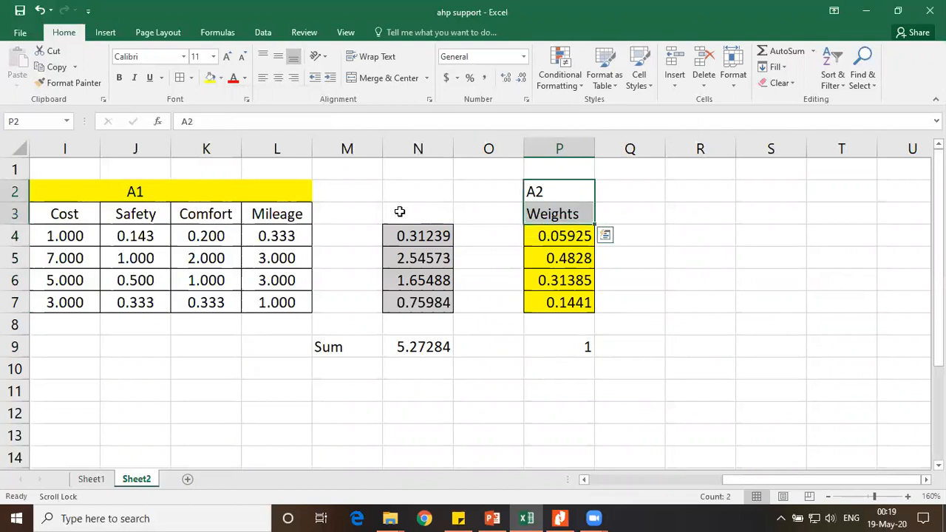
{"action": "left_click", "coordinate": [278, 78]}
{"action": "left_click", "coordinate": [278, 56]}
{"action": "key", "text": "ctrl+b"}
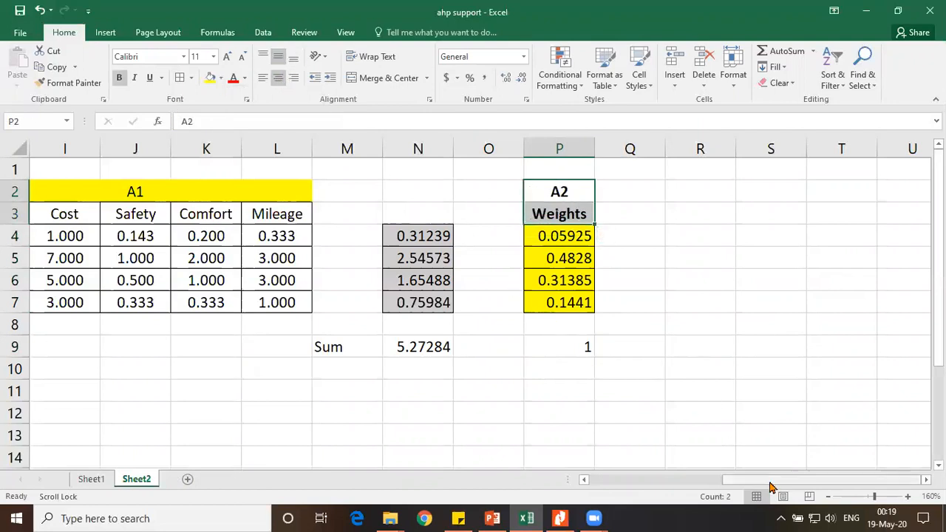
Switch to PowerPoint and examine on slide 15 how A3 is calculated from A1 and A2, then return to Excel.
{"action": "scroll", "coordinate": [473, 303], "scroll_direction": "right", "scroll_amount": 3}
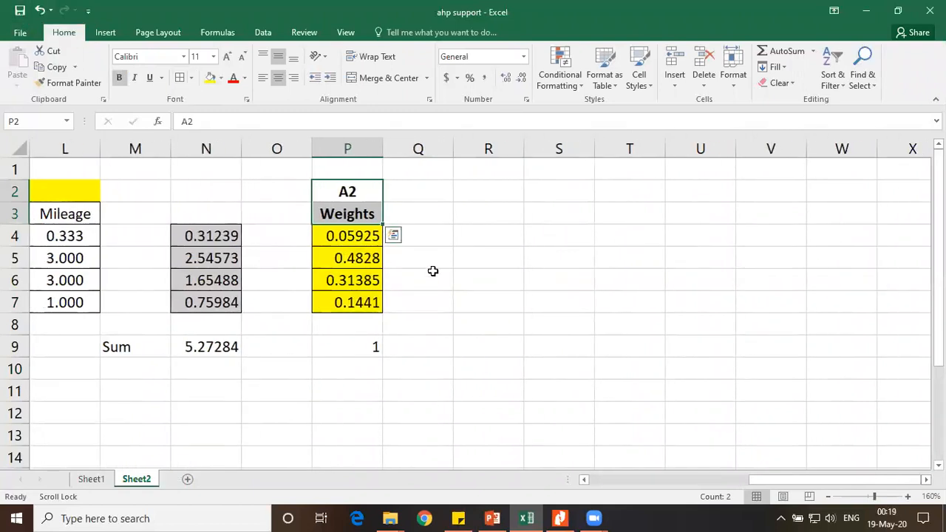
{"action": "left_click", "coordinate": [492, 517]}
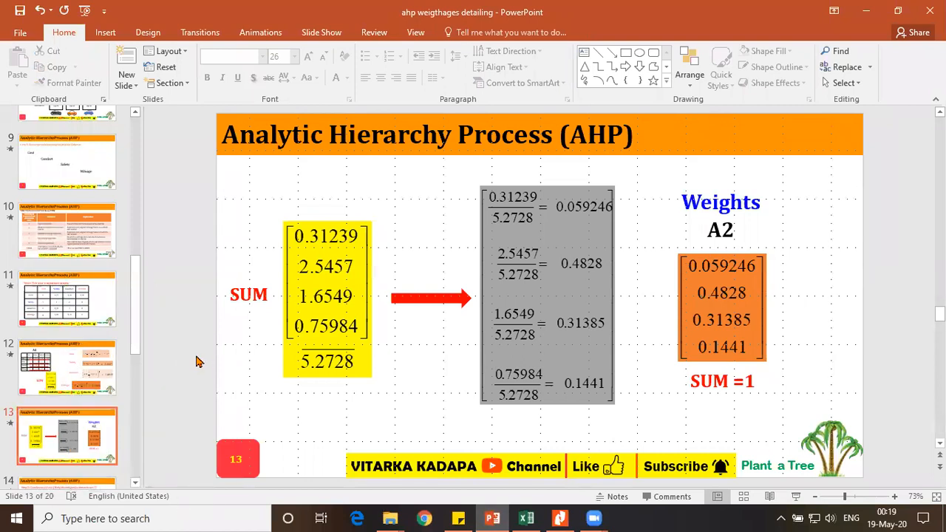
{"action": "scroll", "coordinate": [198, 355], "scroll_direction": "down", "scroll_amount": 1}
{"action": "scroll", "coordinate": [509, 367], "scroll_direction": "down", "scroll_amount": 1}
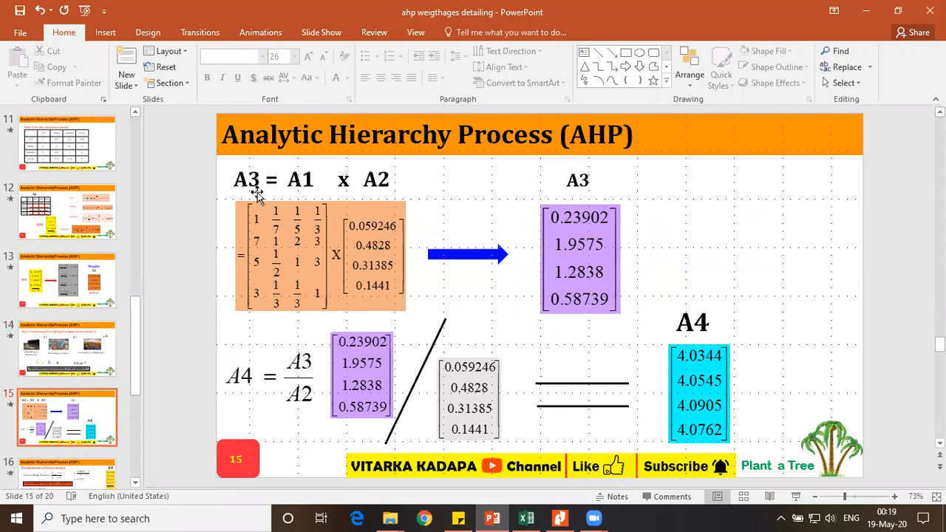
{"action": "left_click", "coordinate": [526, 518]}
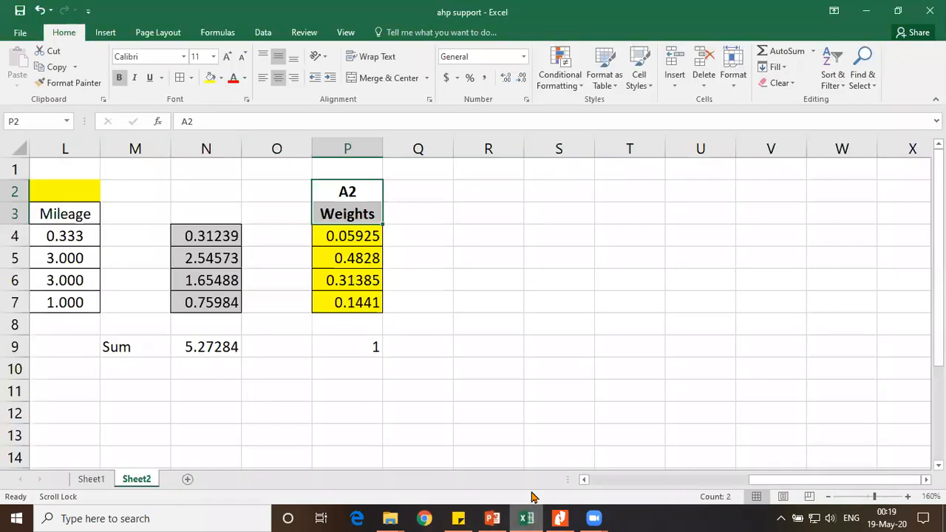
{"action": "mouse_move", "coordinate": [780, 488]}
{"action": "left_mouse_down"}
{"action": "mouse_move", "coordinate": [747, 489]}
{"action": "mouse_move", "coordinate": [764, 486]}
{"action": "left_mouse_up"}
{"action": "key", "text": "alt+Tab"}
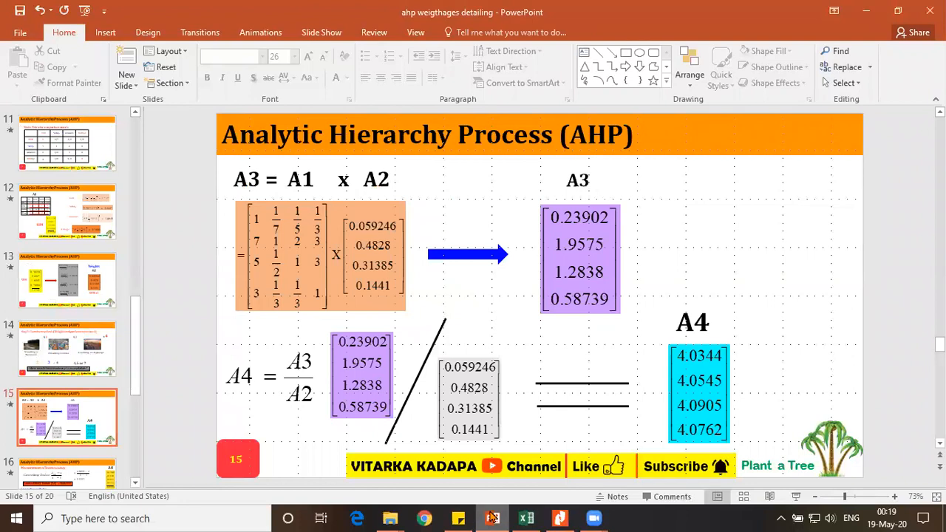
{"action": "key", "text": "alt+Tab"}
Begin the A3 formula in R4 with the product of I4 and the absolute Cost weight $P$4.
{"action": "left_click", "coordinate": [655, 236]}
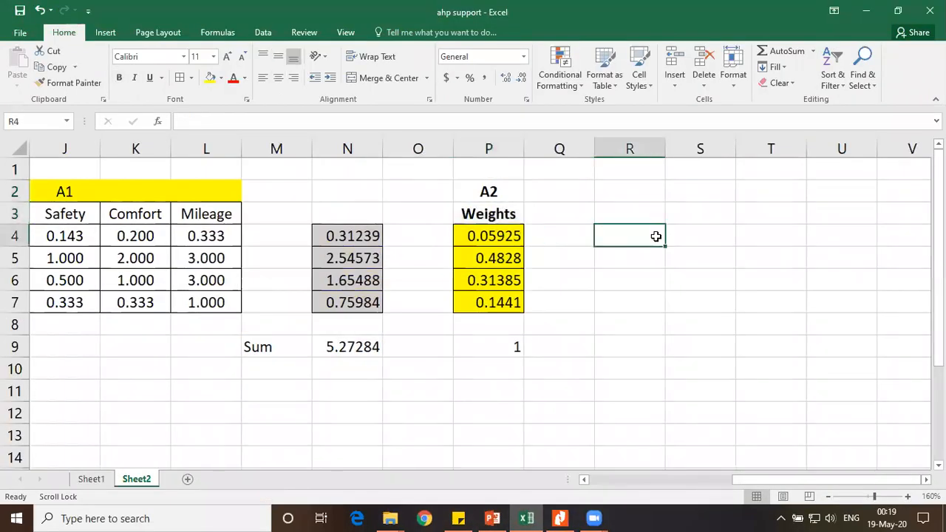
{"action": "type", "text": "=("}
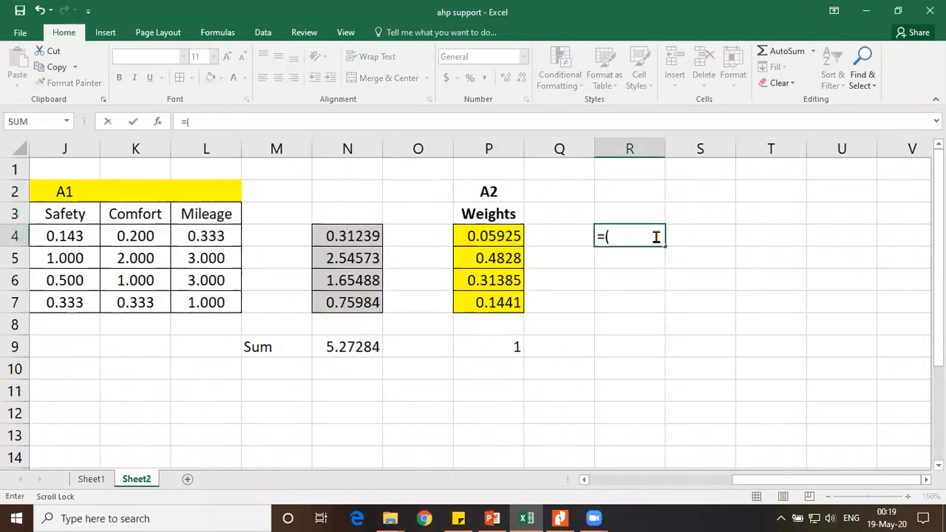
{"action": "left_click_drag", "start_coordinate": [760, 489], "coordinate": [726, 497]}
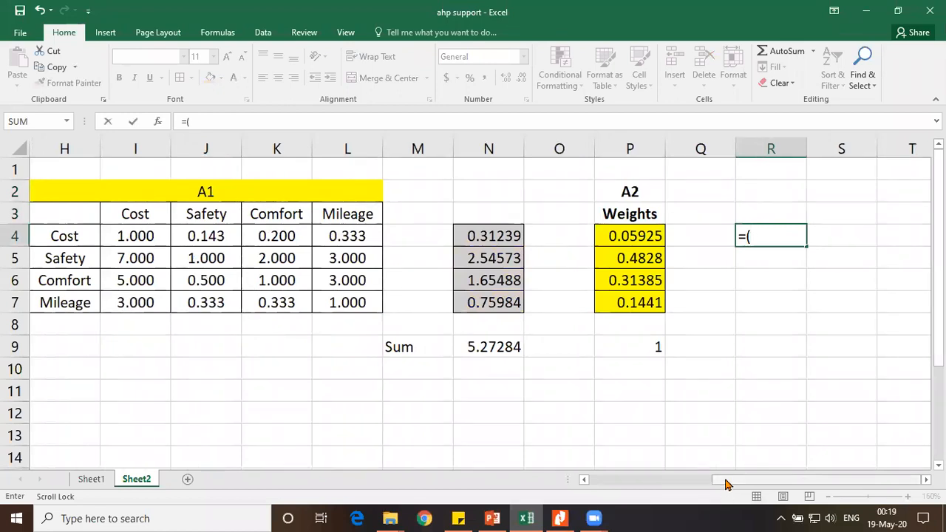
{"action": "left_click", "coordinate": [145, 236]}
{"action": "type", "text": "*"}
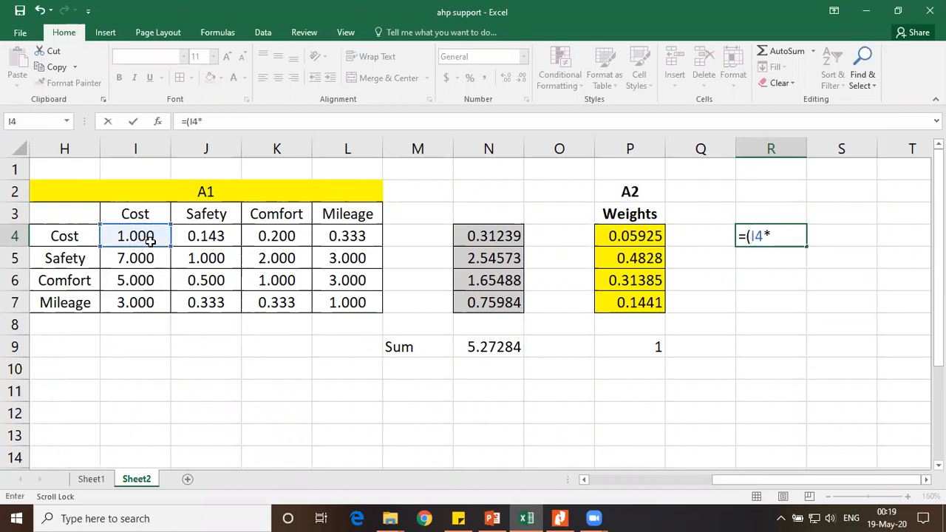
{"action": "left_click", "coordinate": [619, 236]}
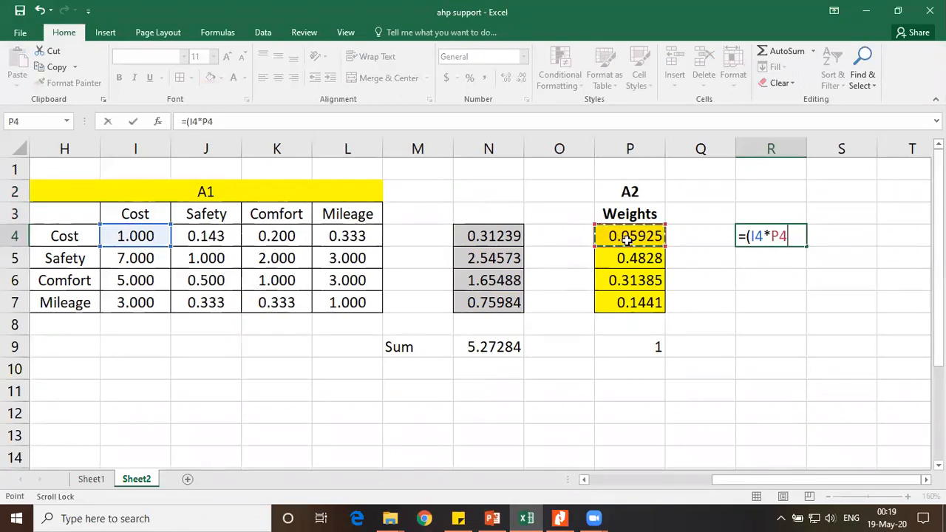
{"action": "key", "text": "F4"}
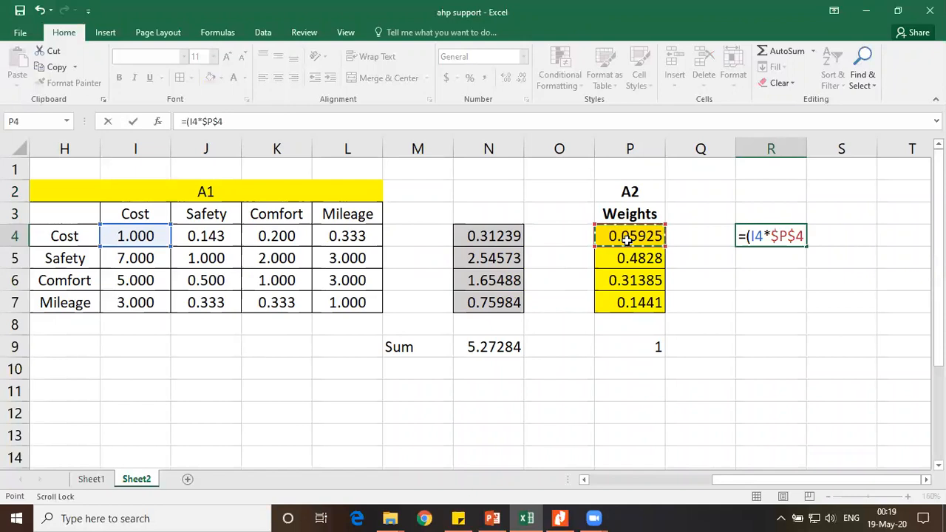
Extend R4's formula with the Safety and Comfort products, +(J4*$P$5)+(K4*$P$6), keeping the weight references absolute.
{"action": "type", "text": ")+("}
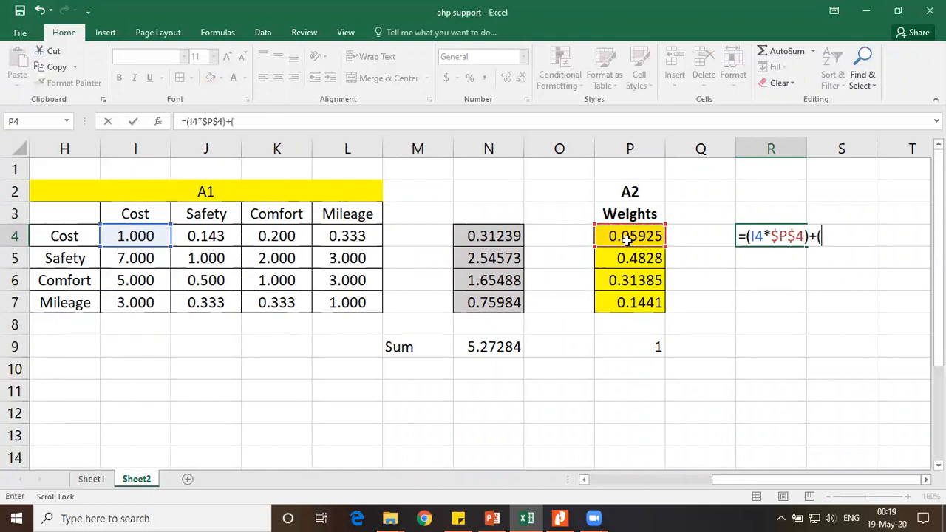
{"action": "left_click", "coordinate": [203, 235]}
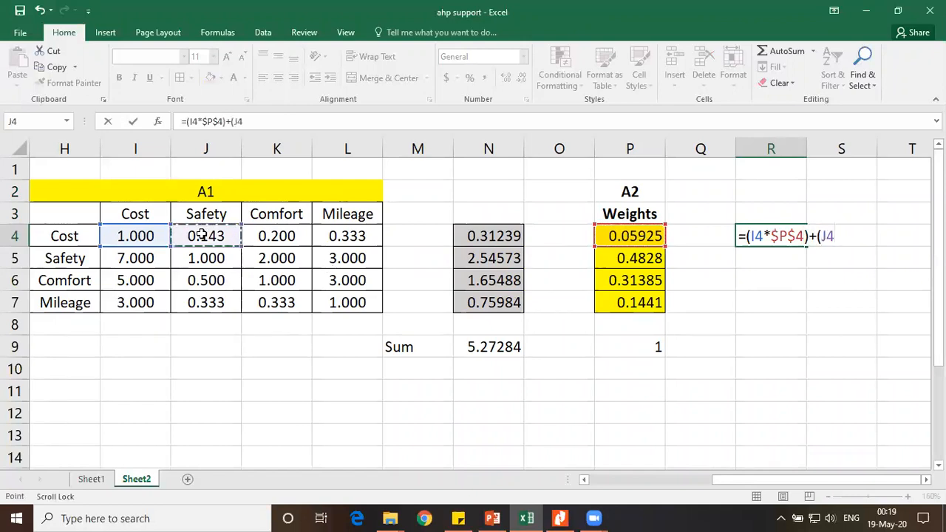
{"action": "type", "text": "*"}
{"action": "left_click", "coordinate": [615, 259]}
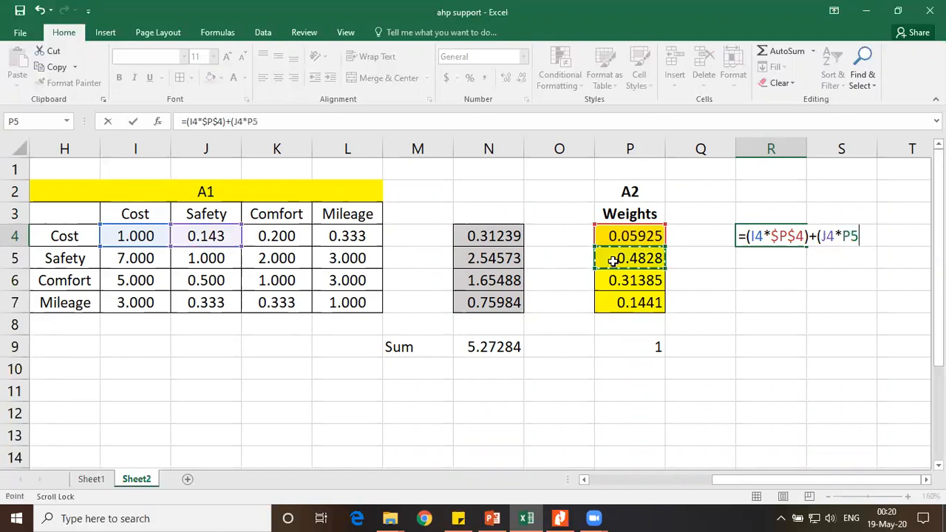
{"action": "key", "text": "F4"}
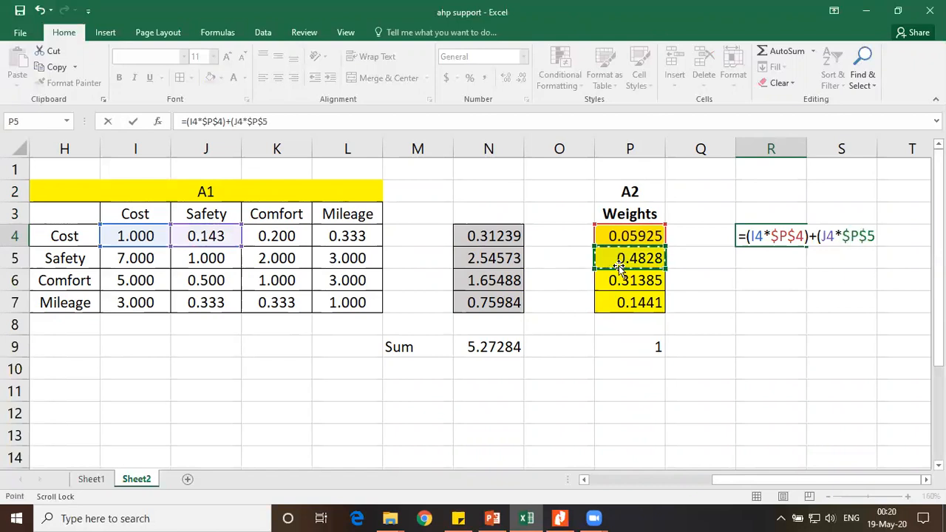
{"action": "type", "text": ")+("}
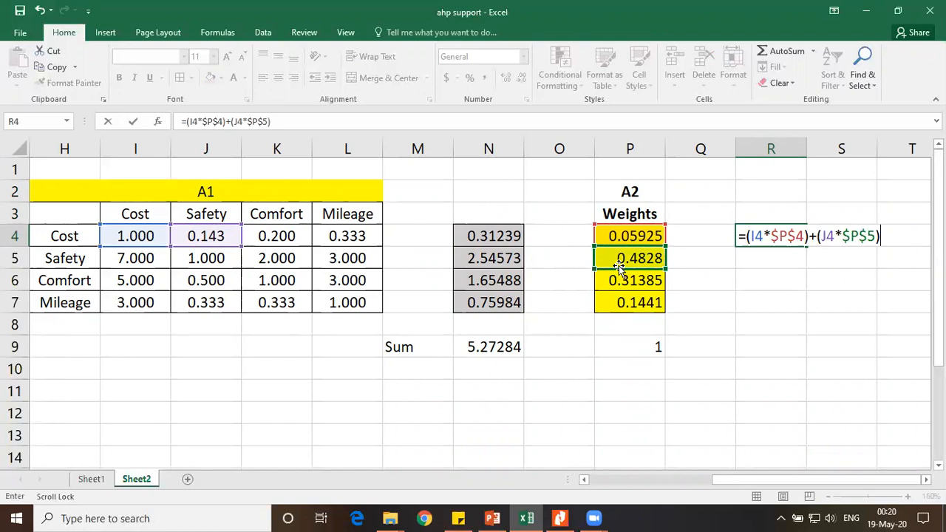
{"action": "left_click", "coordinate": [287, 235]}
{"action": "type", "text": "*"}
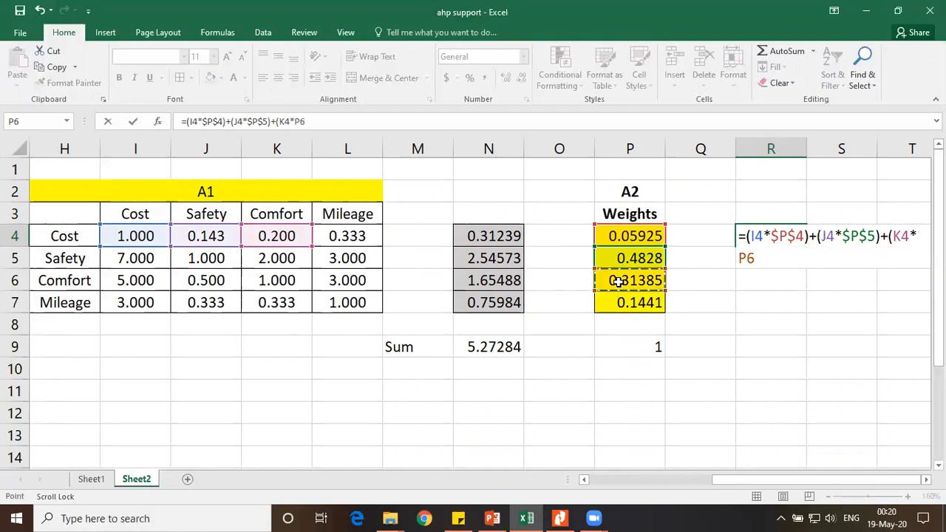
{"action": "key", "text": "F4"}
Complete R4's formula with the Mileage product, +(L4*$P$7), and commit it.
{"action": "type", "text": ")+("}
{"action": "left_click", "coordinate": [346, 236]}
{"action": "type", "text": "*"}
{"action": "left_click", "coordinate": [630, 305]}
{"action": "key", "text": "F4"}
{"action": "type", "text": ")+(L4*$P$7"}
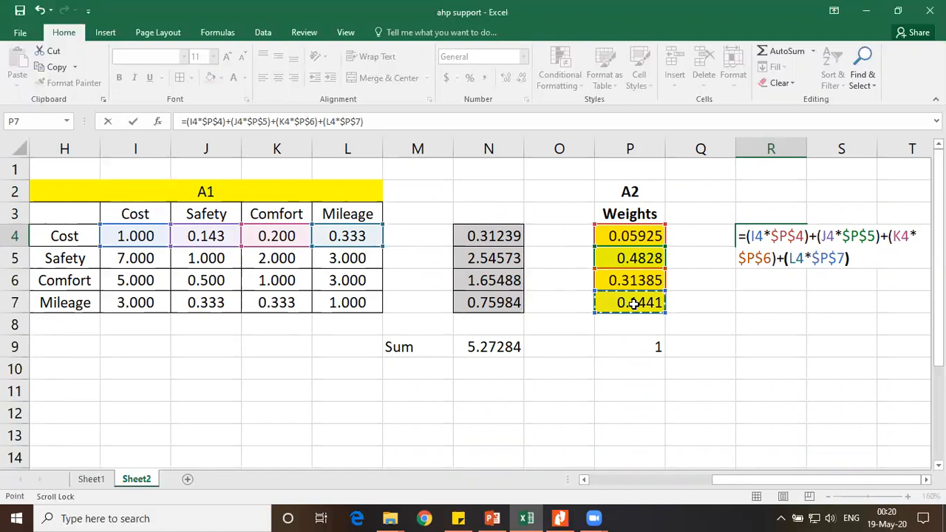
{"action": "key", "text": "Return"}
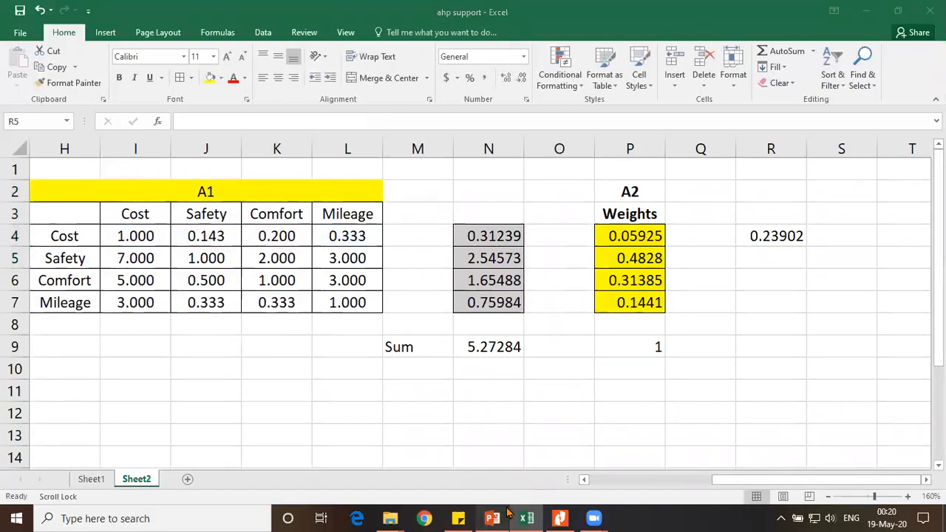
Check R4 against slide 15 in PowerPoint, then copy its formula down to R5 in Excel and inspect the references.
{"action": "left_click", "coordinate": [497, 518]}
{"action": "key", "text": "alt+Tab"}
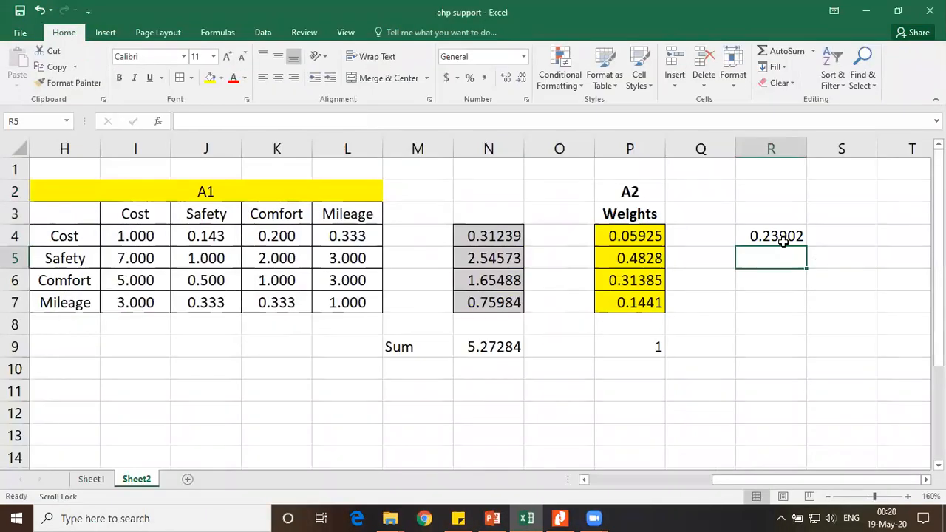
{"action": "left_click", "coordinate": [783, 241]}
{"action": "left_click_drag", "start_coordinate": [807, 249], "coordinate": [807, 269]}
{"action": "double_click", "coordinate": [789, 259]}
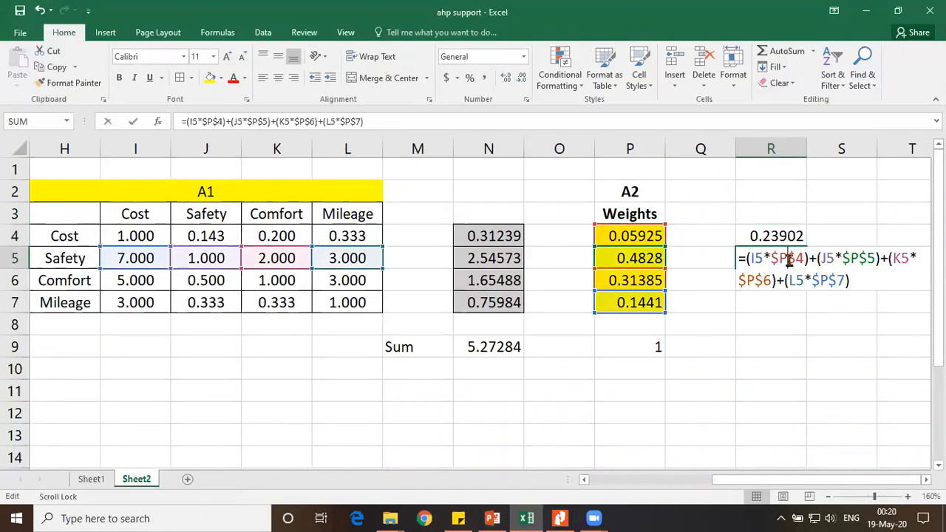
{"action": "key", "text": "Escape"}
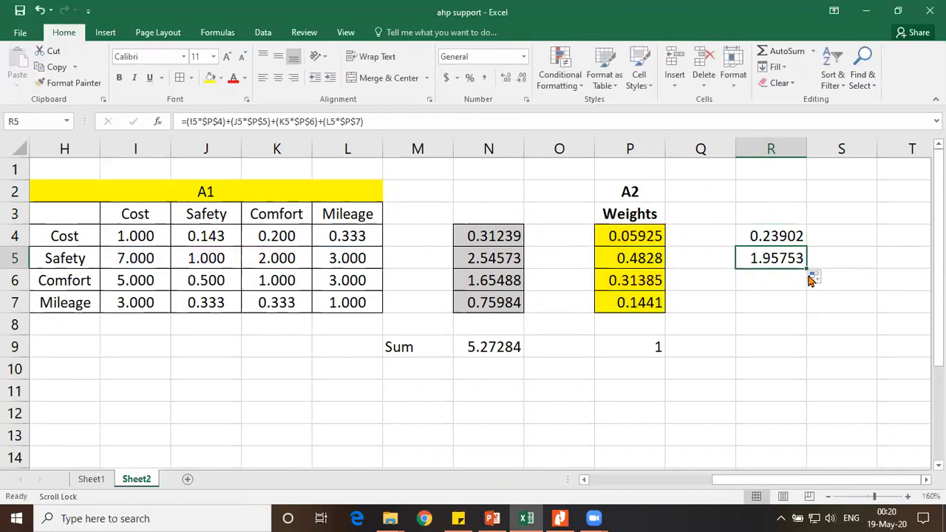
Copy the A3 formula down through R7 for Comfort and Mileage, inspecting the references in R6 and R7.
{"action": "left_click_drag", "start_coordinate": [804, 268], "coordinate": [809, 314]}
{"action": "double_click", "coordinate": [780, 279]}
{"action": "key", "text": "Escape"}
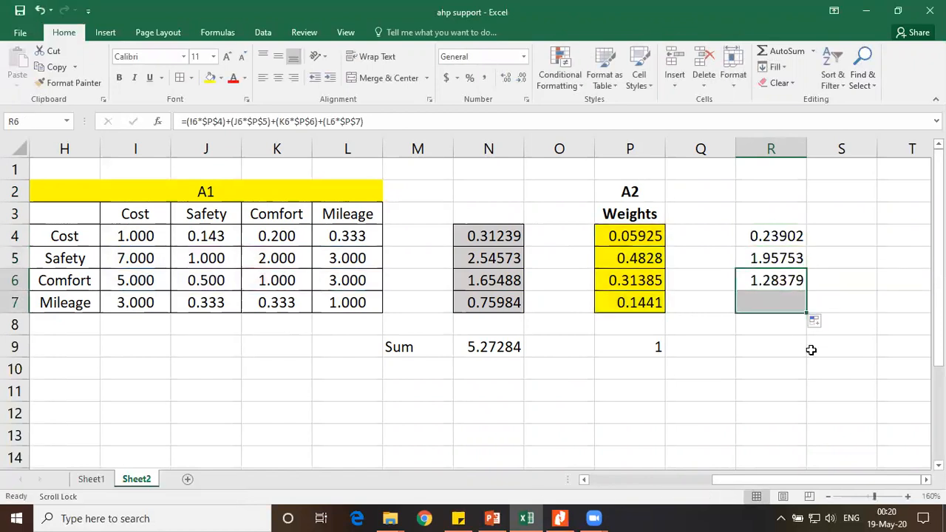
{"action": "double_click", "coordinate": [781, 303]}
{"action": "key", "text": "Escape"}
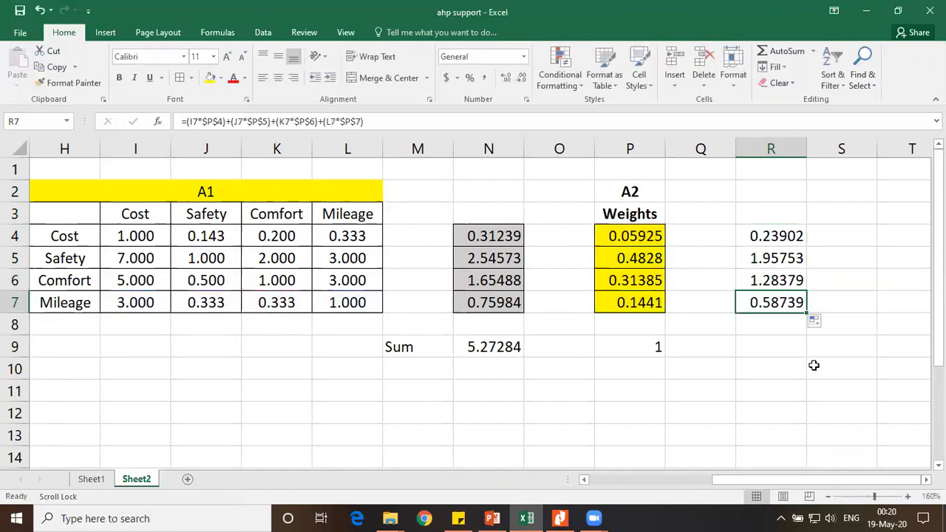
Compare the calculated values in R4:R7 with the A3 matrix on slide 15 in PowerPoint, then return to Excel.
{"action": "left_click", "coordinate": [538, 516]}
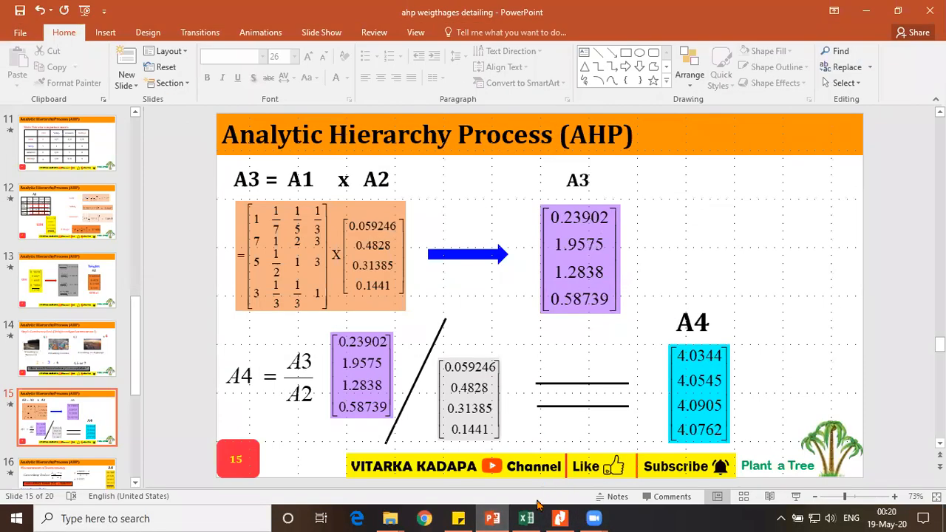
{"action": "left_click", "coordinate": [503, 518]}
{"action": "left_click", "coordinate": [502, 517]}
{"action": "left_click", "coordinate": [503, 517]}
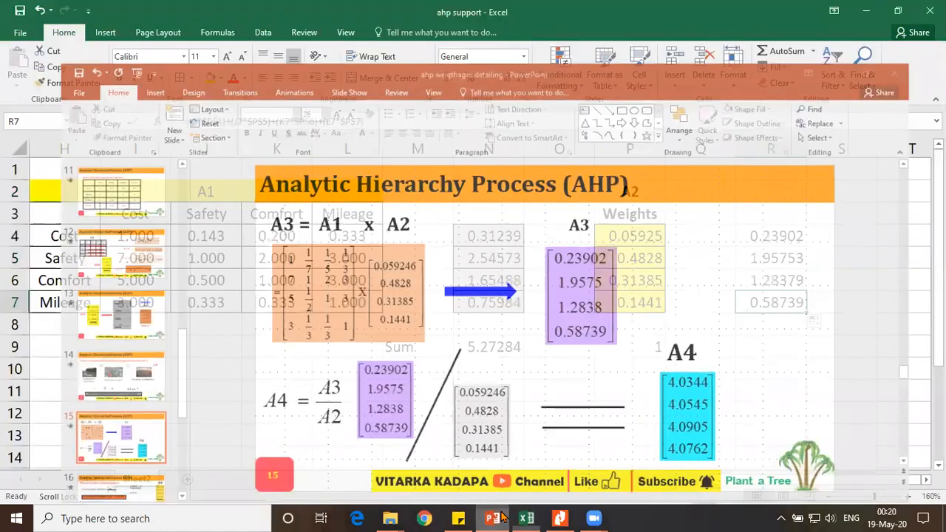
{"action": "left_click", "coordinate": [493, 517]}
{"action": "left_click", "coordinate": [494, 517]}
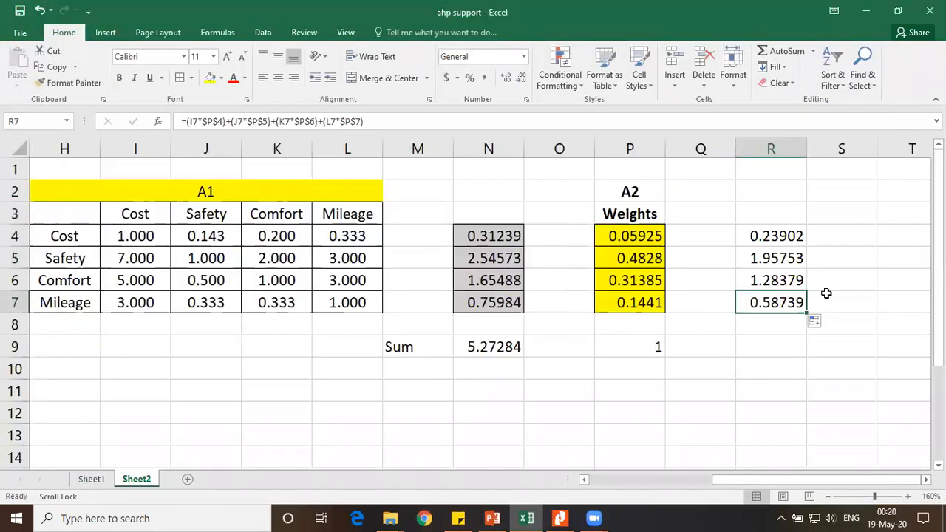
Apply borders and a yellow fill to the A3 values in R4:R7.
{"action": "left_click_drag", "start_coordinate": [775, 235], "coordinate": [780, 295]}
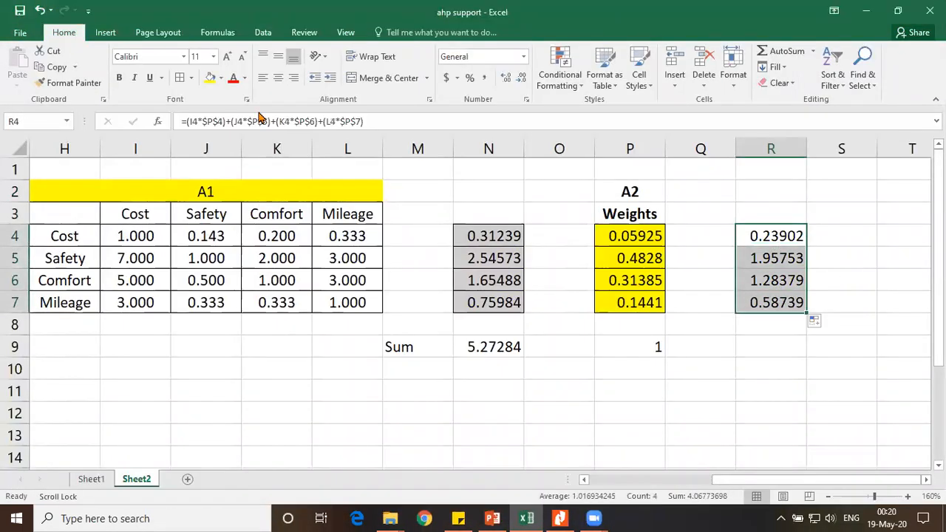
{"action": "left_click", "coordinate": [210, 79]}
Copy the A2 heading from P2 into R2 and change its text to A3.
{"action": "left_click", "coordinate": [626, 192]}
{"action": "key", "text": "ctrl+c"}
{"action": "left_click", "coordinate": [768, 194]}
{"action": "key", "text": "ctrl+v"}
{"action": "double_click", "coordinate": [788, 192]}
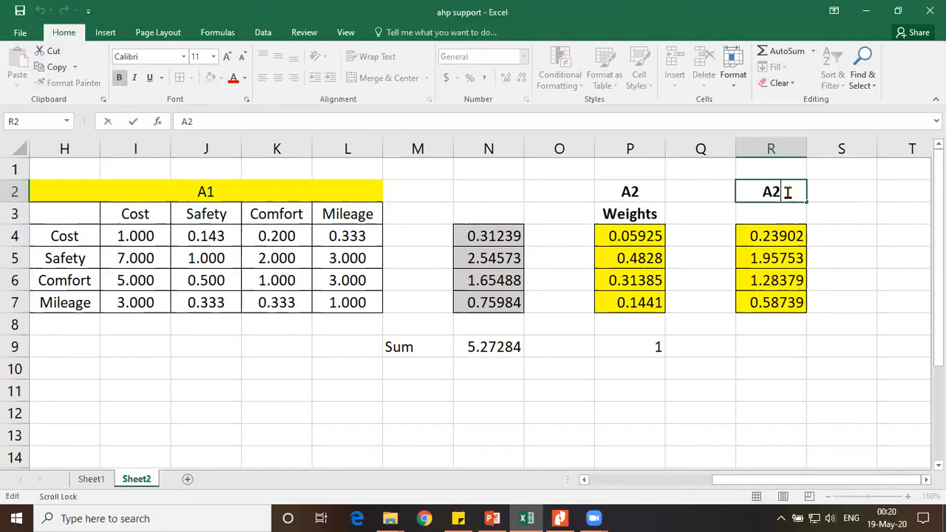
{"action": "key", "text": "BackSpace"}
{"action": "type", "text": "3"}
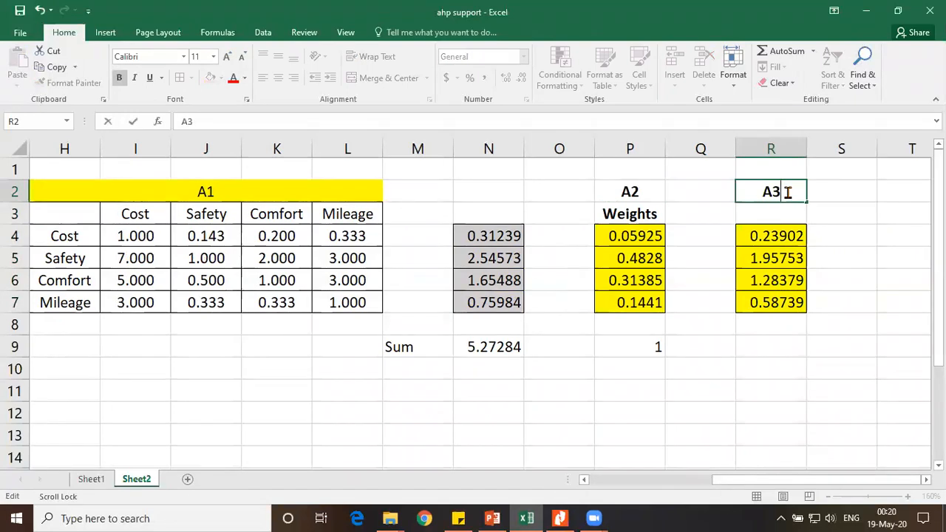
{"action": "key", "text": "Return"}
Enter the heading A4 in T2 and give it the same formatting as the A3 heading in R2.
{"action": "scroll", "coordinate": [473, 295], "scroll_direction": "right", "scroll_amount": 1}
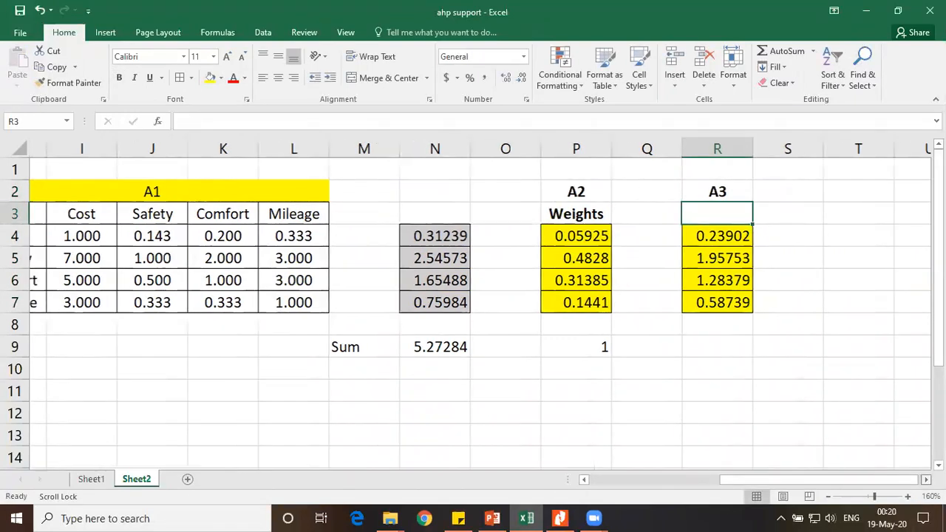
{"action": "scroll", "coordinate": [473, 295], "scroll_direction": "right", "scroll_amount": 2}
{"action": "left_click", "coordinate": [715, 194]}
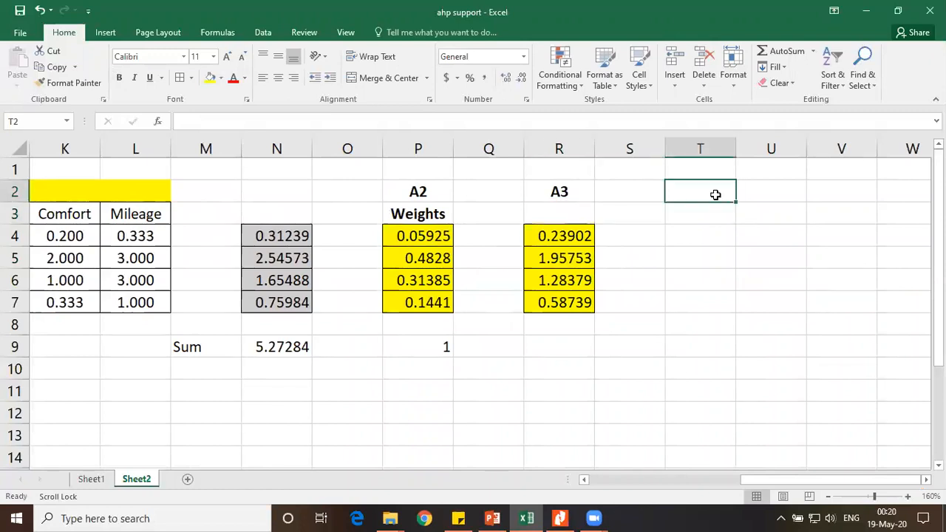
{"action": "type", "text": "A4"}
{"action": "key", "text": "Return"}
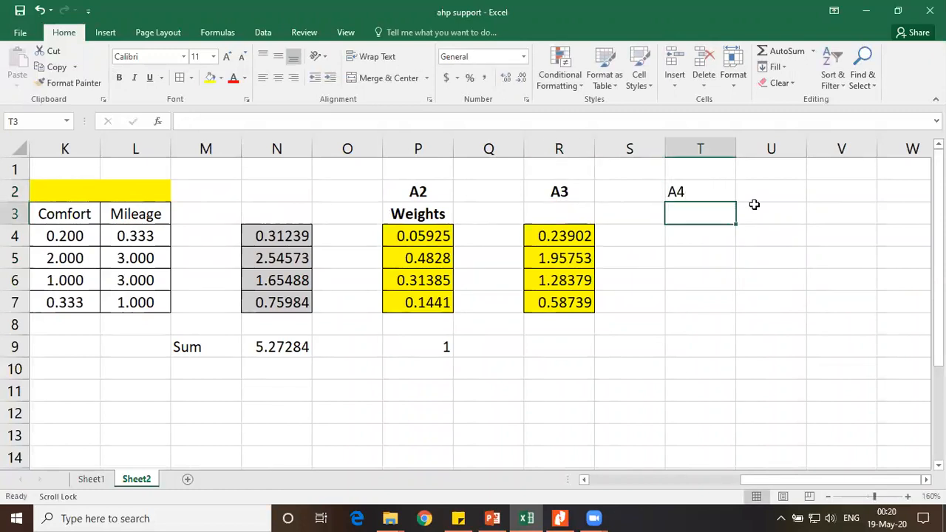
{"action": "left_click", "coordinate": [553, 199]}
{"action": "double_click", "coordinate": [70, 83]}
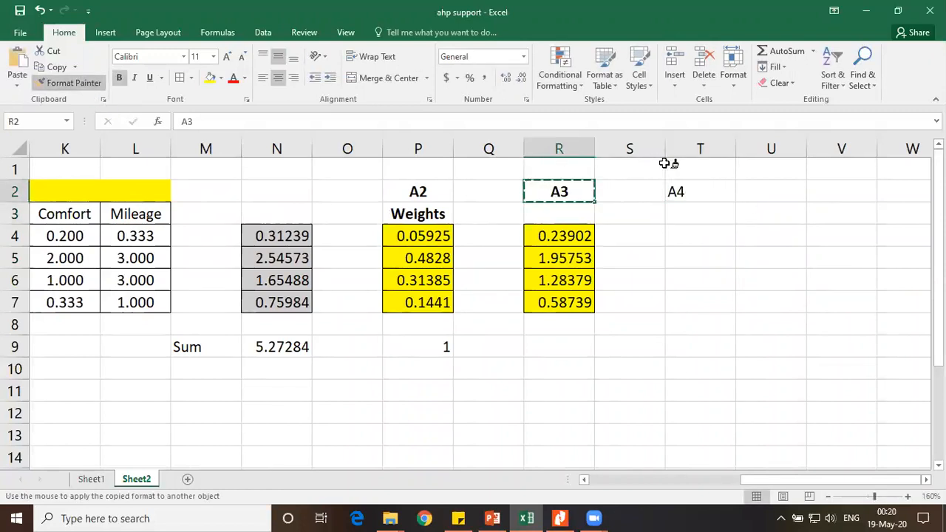
{"action": "left_click", "coordinate": [686, 192]}
{"action": "key", "text": "Escape"}
Check the A4 = A3 / A2 method on slide 15 in PowerPoint, then enter =R4/P4 in T4 in Excel.
{"action": "left_click", "coordinate": [721, 245]}
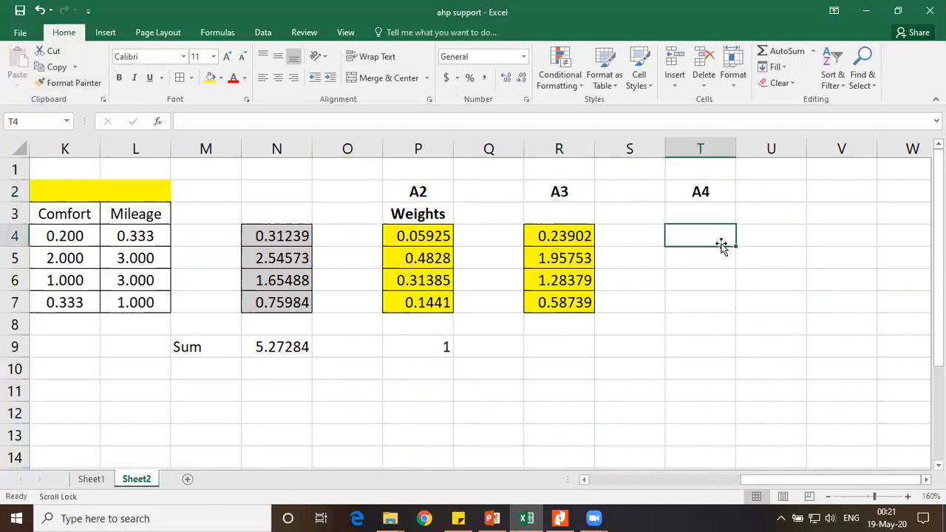
{"action": "left_click", "coordinate": [492, 518]}
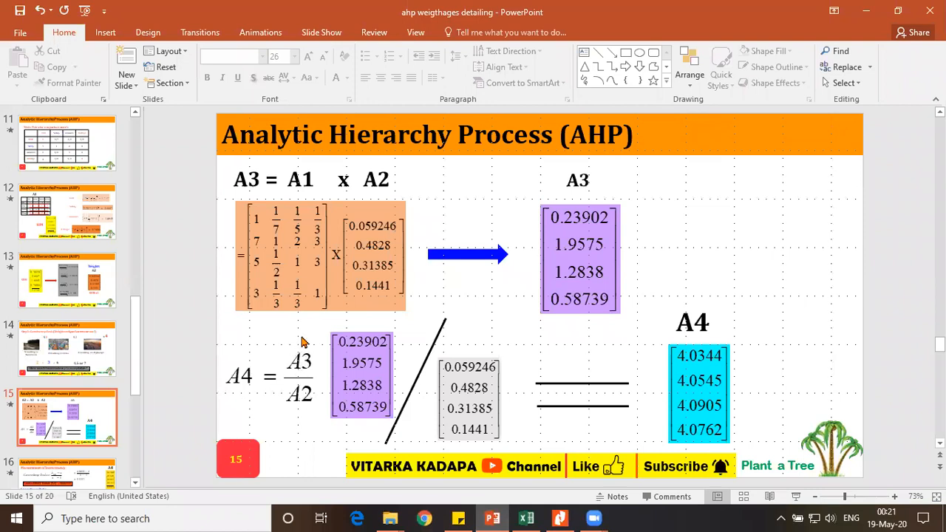
{"action": "left_click", "coordinate": [526, 518]}
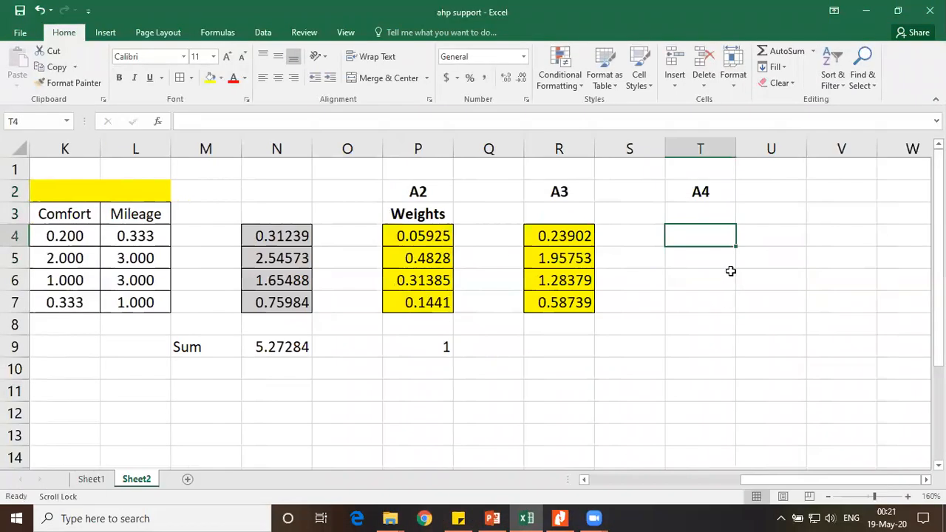
{"action": "type", "text": "="}
{"action": "left_click", "coordinate": [575, 236]}
{"action": "type", "text": "/"}
{"action": "left_click", "coordinate": [441, 237]}
{"action": "key", "text": "Return"}
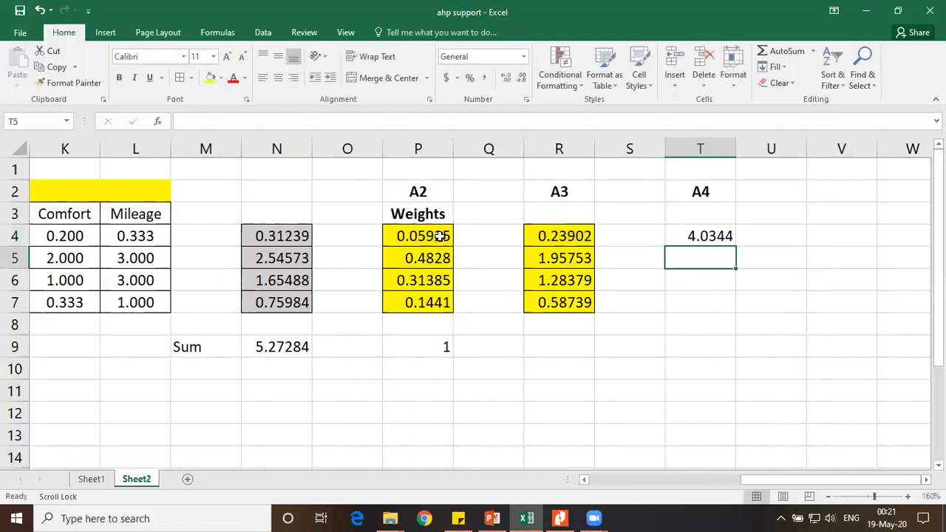
Copy the A4 formula from T4 down through T7 and inspect the references in T5 and T6.
{"action": "left_click", "coordinate": [707, 236]}
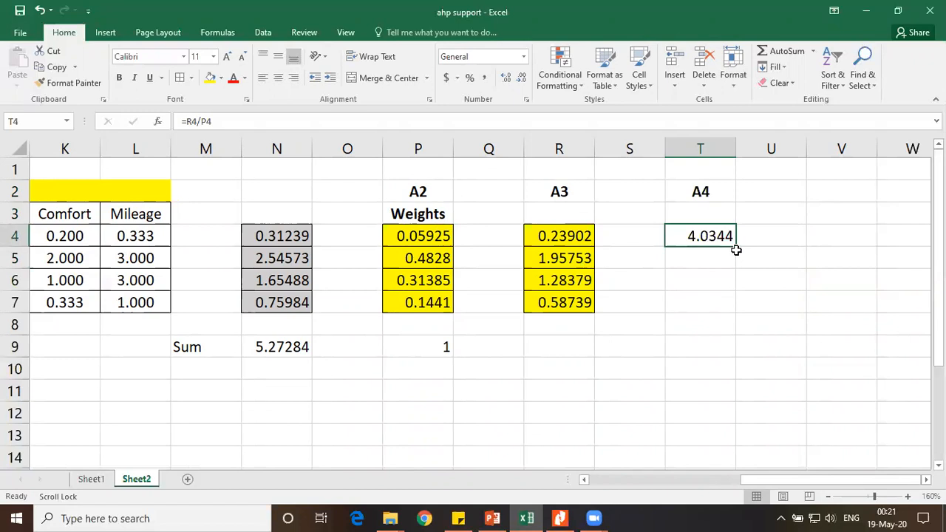
{"action": "left_click_drag", "start_coordinate": [736, 247], "coordinate": [736, 314]}
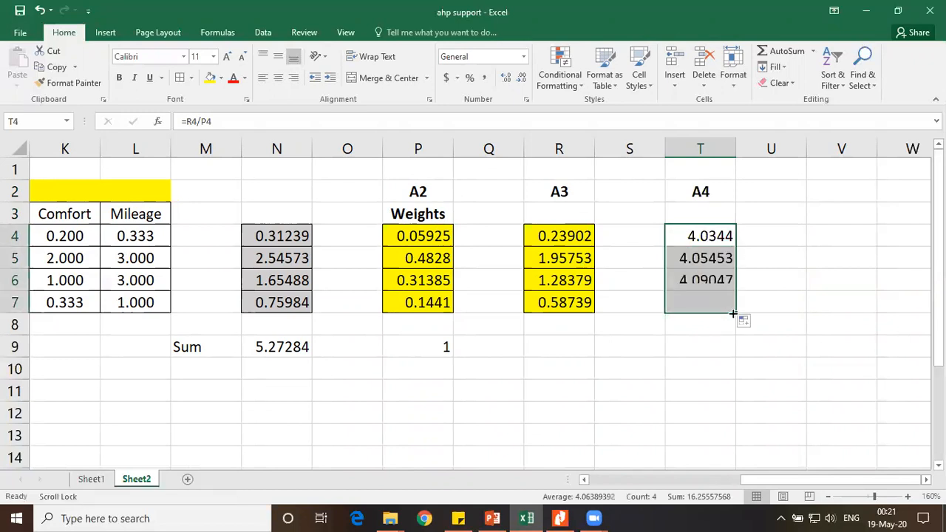
{"action": "double_click", "coordinate": [702, 257]}
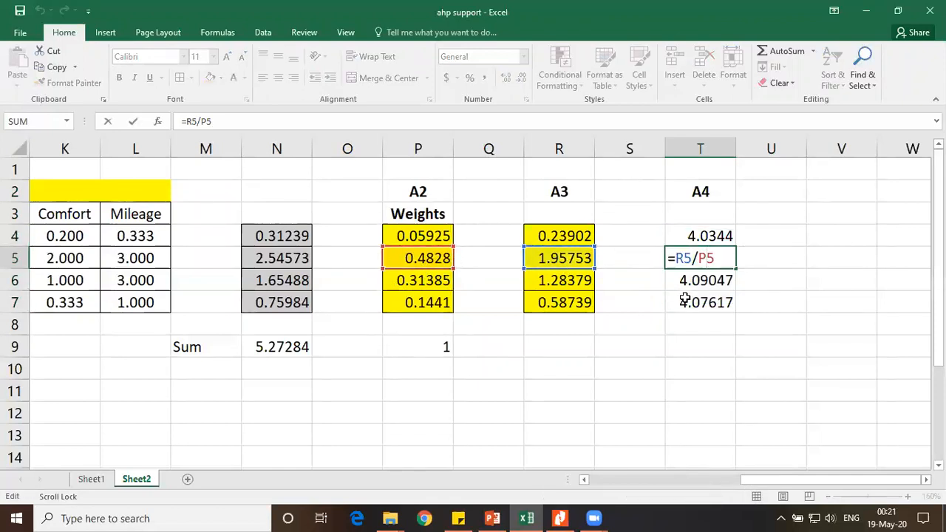
{"action": "left_click", "coordinate": [706, 280]}
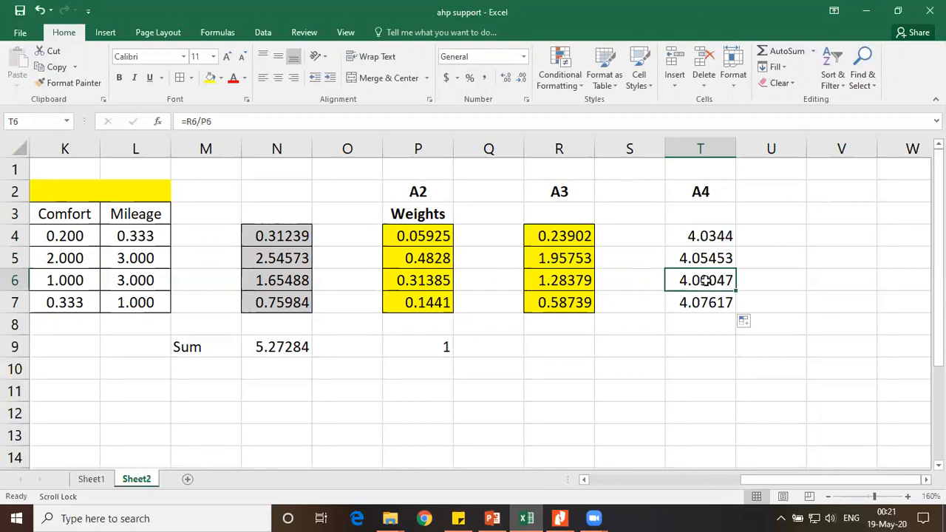
{"action": "double_click", "coordinate": [706, 280]}
{"action": "key", "text": "Escape"}
Centre the A4 values in T4:T7 and apply borders around them.
{"action": "left_click_drag", "start_coordinate": [717, 234], "coordinate": [724, 302]}
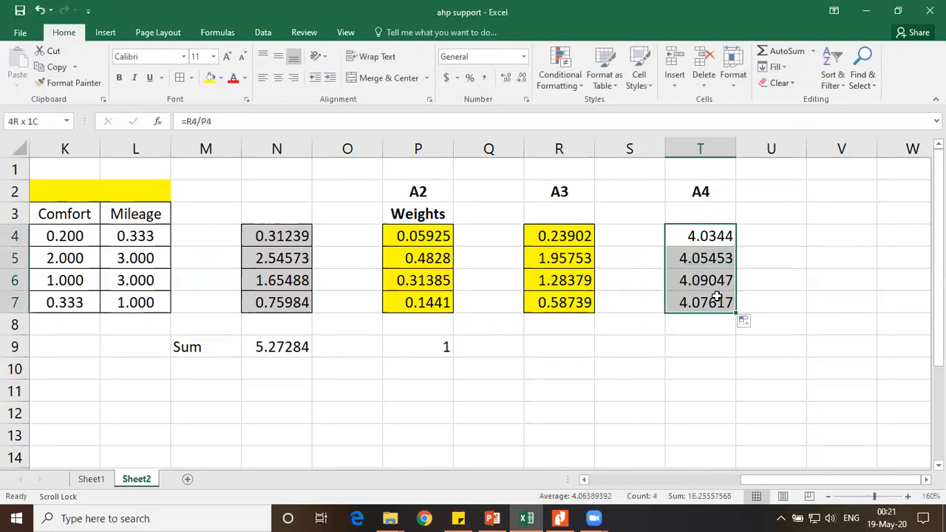
{"action": "left_click", "coordinate": [278, 78]}
{"action": "left_click", "coordinate": [179, 77]}
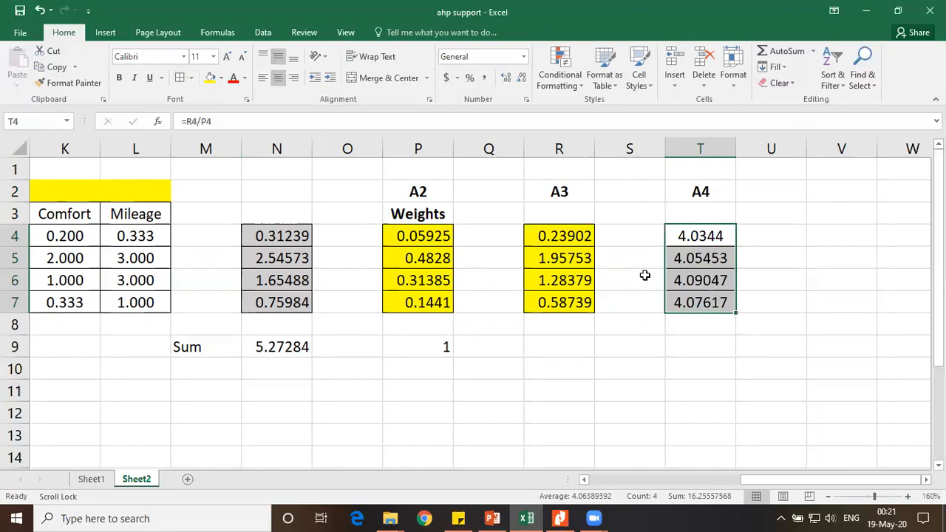
{"action": "left_click", "coordinate": [699, 191]}
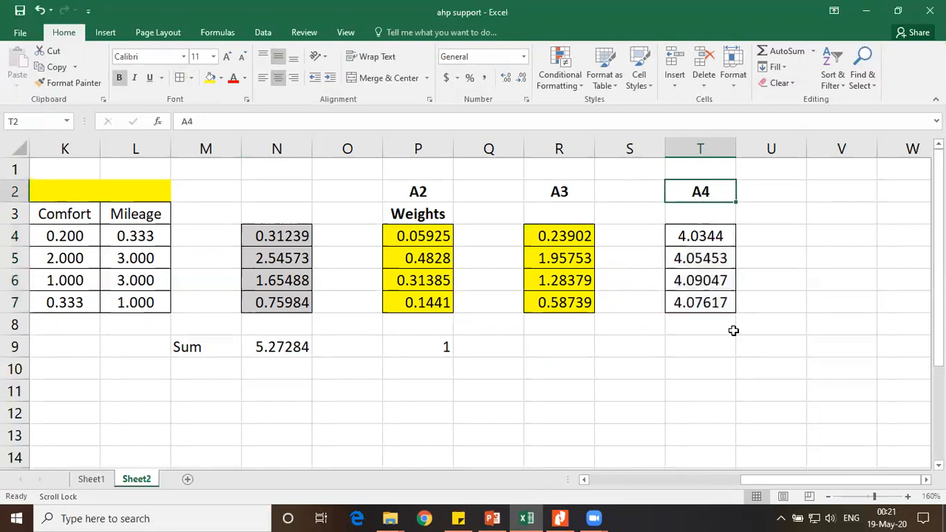
Calculate the average of the A4 values in T9 with =AVERAGE(T4:T7) and label it "lam _max" in S9.
{"action": "left_click", "coordinate": [699, 352]}
{"action": "type", "text": "=av"}
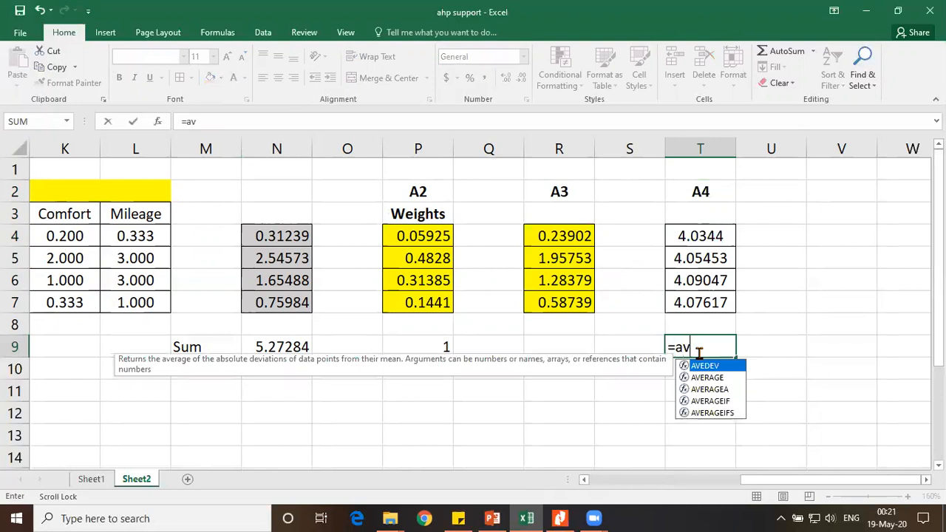
{"action": "key", "text": "Down"}
{"action": "key", "text": "Tab"}
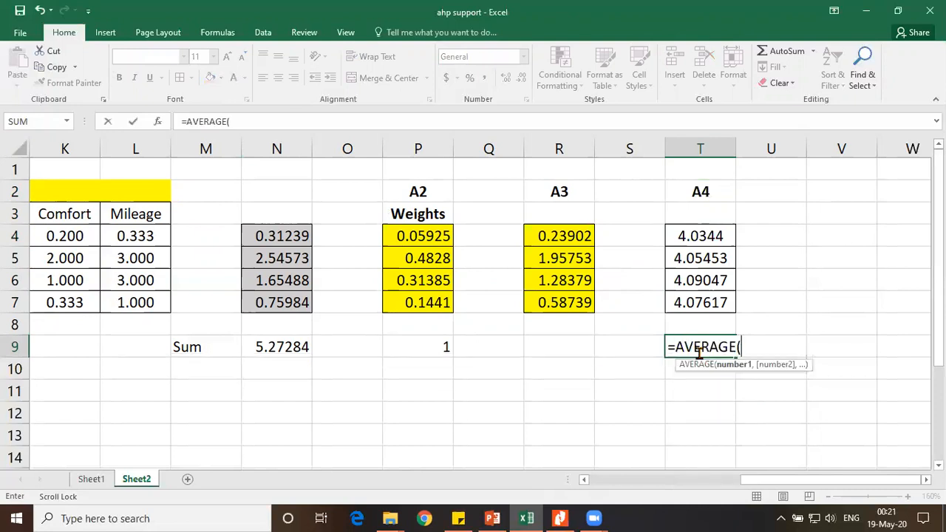
{"action": "left_click_drag", "start_coordinate": [703, 236], "coordinate": [710, 306]}
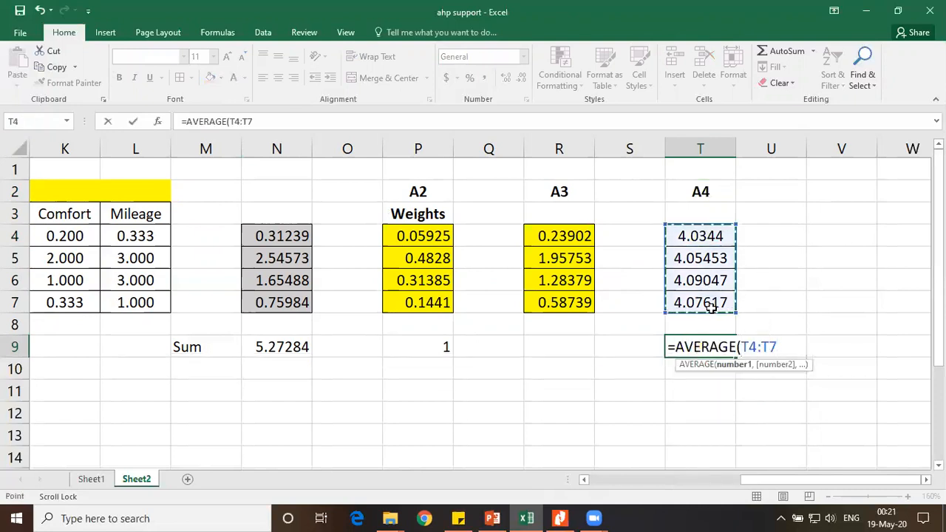
{"action": "key", "text": "Return"}
{"action": "left_click", "coordinate": [641, 352]}
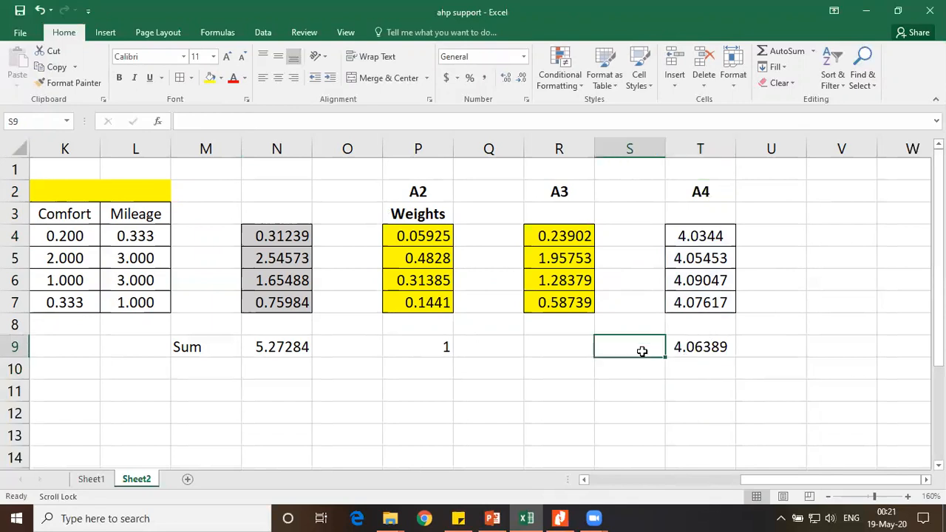
{"action": "type", "text": "lam"}
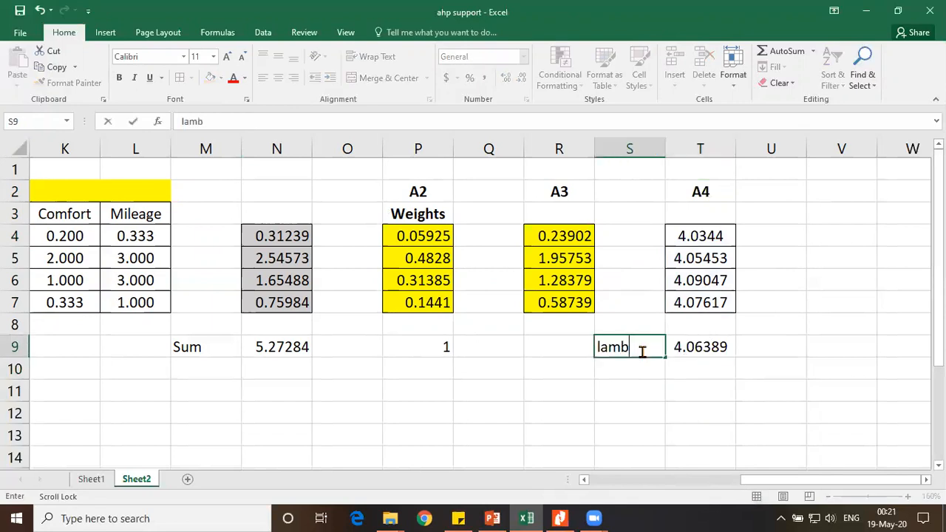
{"action": "type", "text": " _max"}
{"action": "key", "text": "Return"}
Apply borders and a light orange fill to the lam _max label and value in S9:T9.
{"action": "left_click_drag", "start_coordinate": [637, 350], "coordinate": [698, 348]}
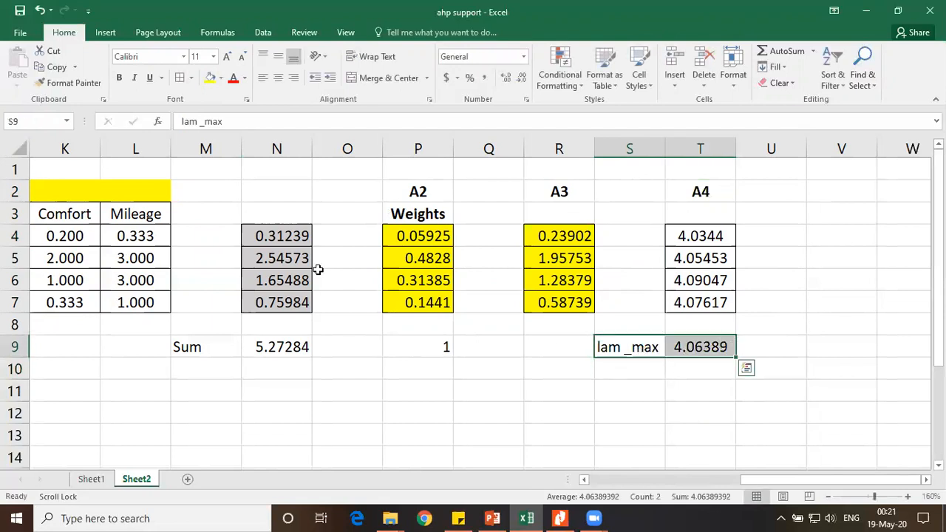
{"action": "left_click", "coordinate": [220, 77]}
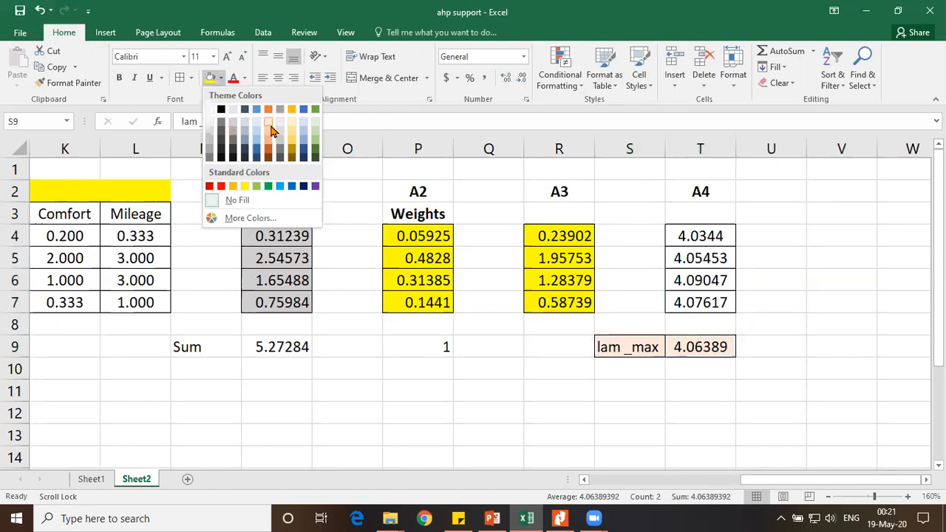
{"action": "left_click", "coordinate": [268, 130]}
{"action": "left_click", "coordinate": [709, 392]}
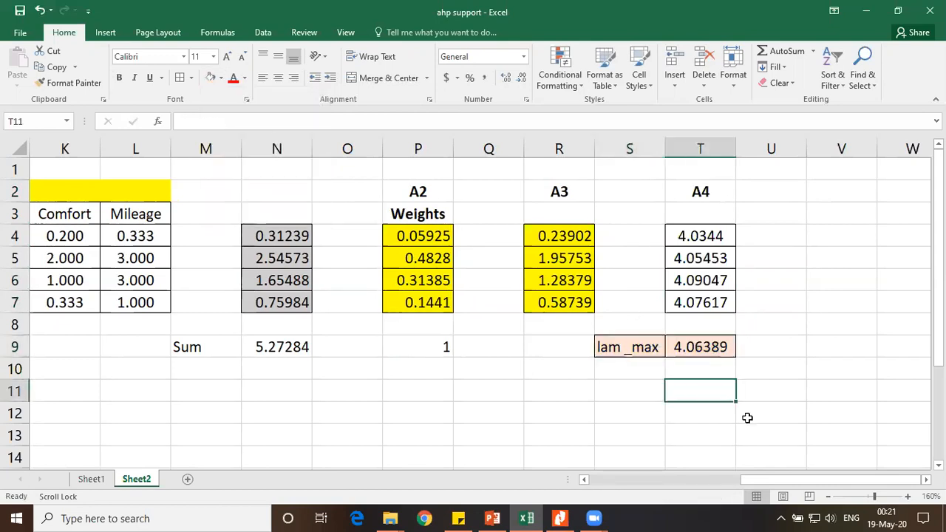
Review the Consistency Index formula on slide 16 in PowerPoint, then return to Excel.
{"action": "left_click", "coordinate": [925, 480]}
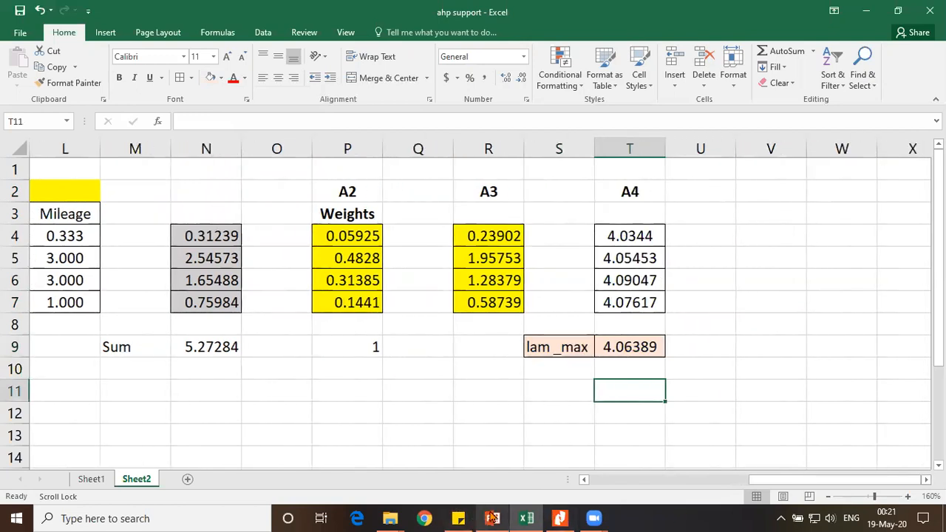
{"action": "left_click", "coordinate": [492, 517]}
{"action": "left_click", "coordinate": [70, 473]}
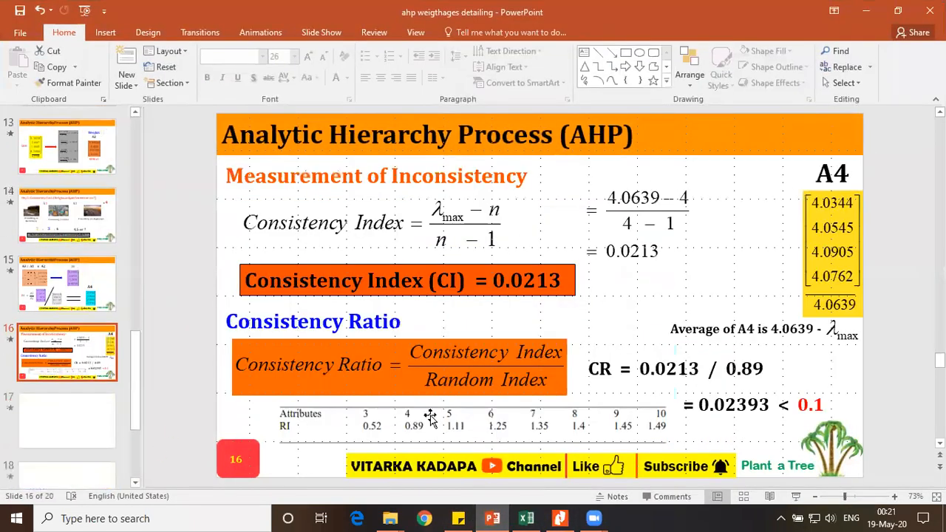
{"action": "left_click", "coordinate": [866, 10]}
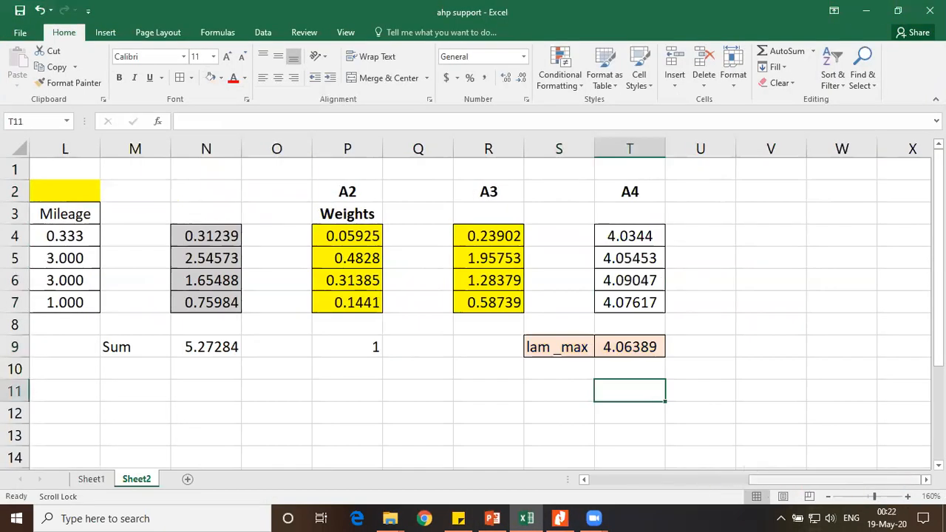
Enter the label "Consistency Index" in V4 and widen column V to fit the text.
{"action": "left_click", "coordinate": [926, 479]}
{"action": "left_click", "coordinate": [926, 480]}
{"action": "left_click", "coordinate": [625, 243]}
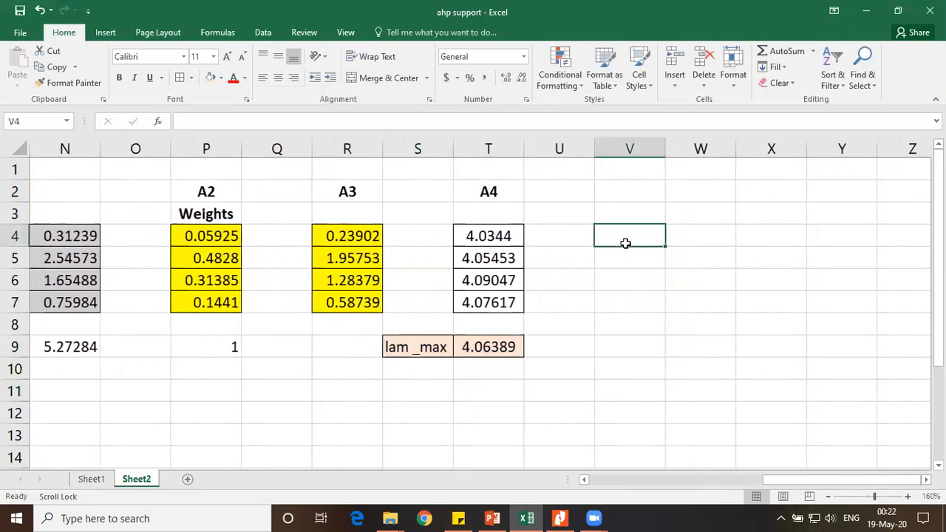
{"action": "type", "text": "Consistency Index"}
{"action": "scroll", "coordinate": [625, 244], "scroll_direction": "right", "scroll_amount": 1}
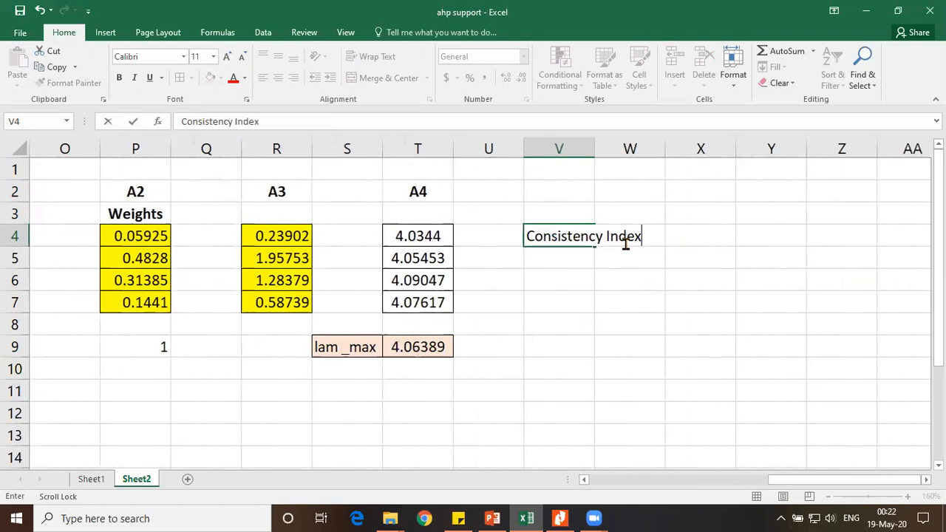
{"action": "left_click", "coordinate": [595, 138]}
{"action": "left_click_drag", "start_coordinate": [592, 141], "coordinate": [656, 140]}
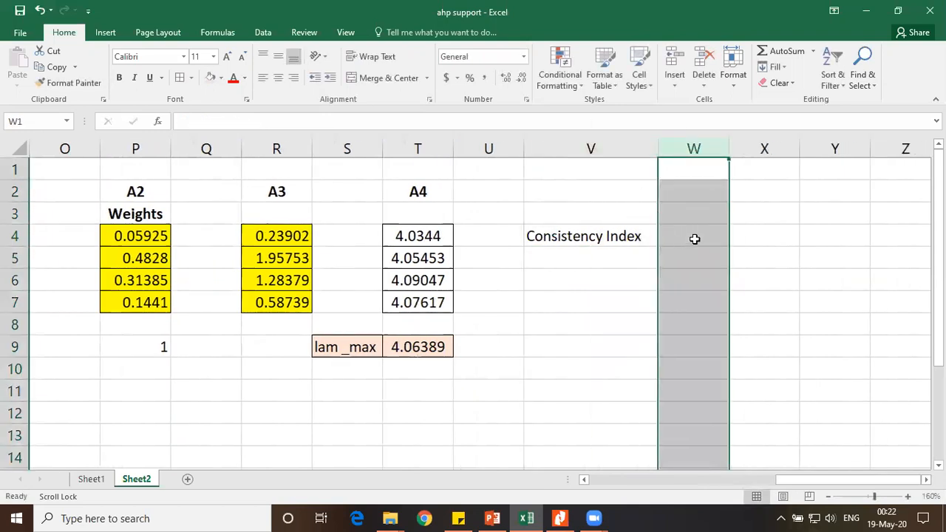
Calculate the Consistency Index in W4 with the formula =(T9-4)/(4-1).
{"action": "left_click", "coordinate": [695, 239]}
{"action": "type", "text": "=("}
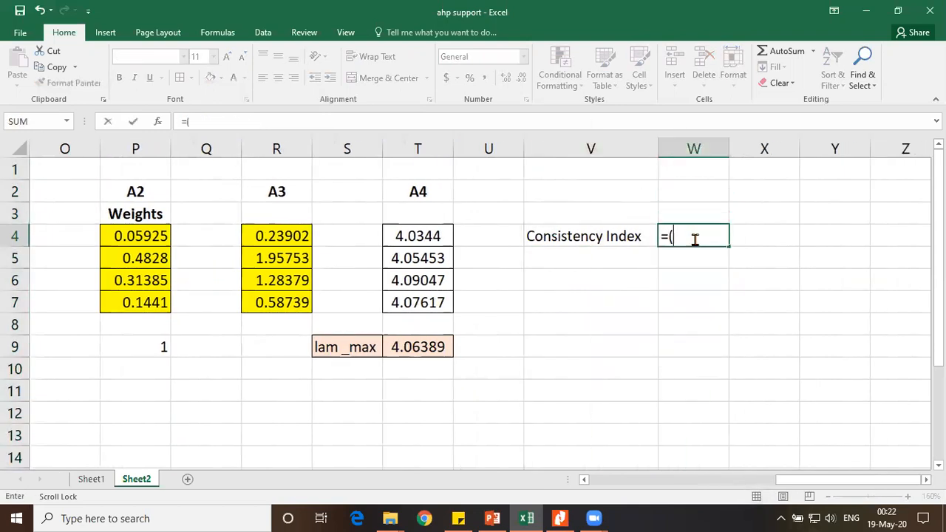
{"action": "left_click", "coordinate": [432, 347]}
{"action": "type", "text": "-"}
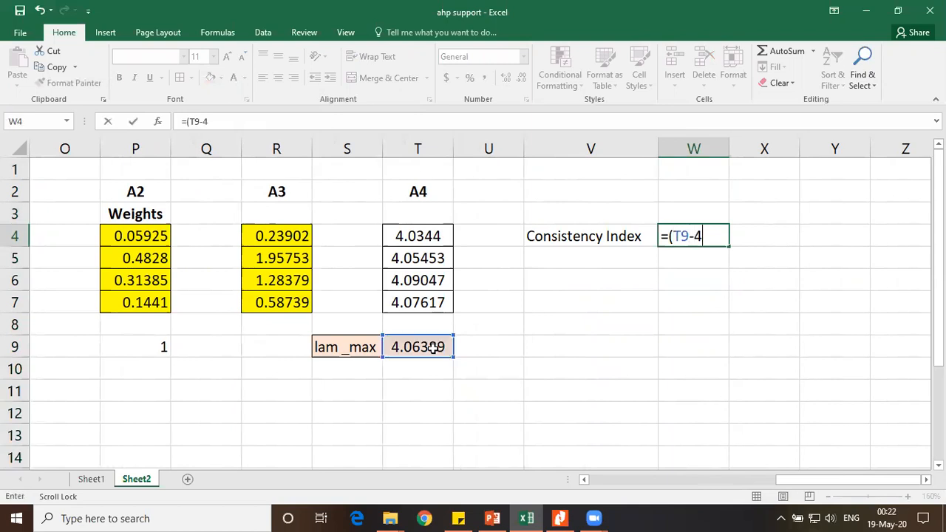
{"action": "type", "text": "4)/("}
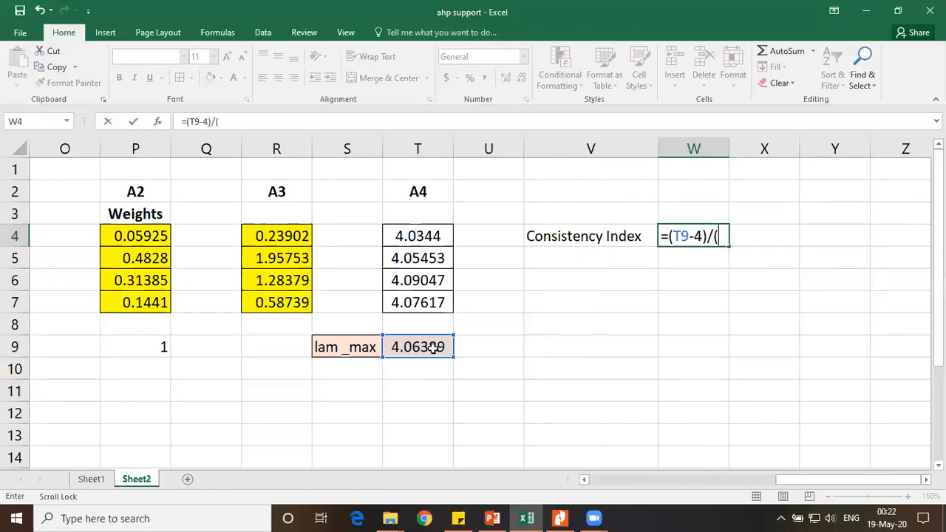
{"action": "type", "text": "4-1)"}
{"action": "key", "text": "Return"}
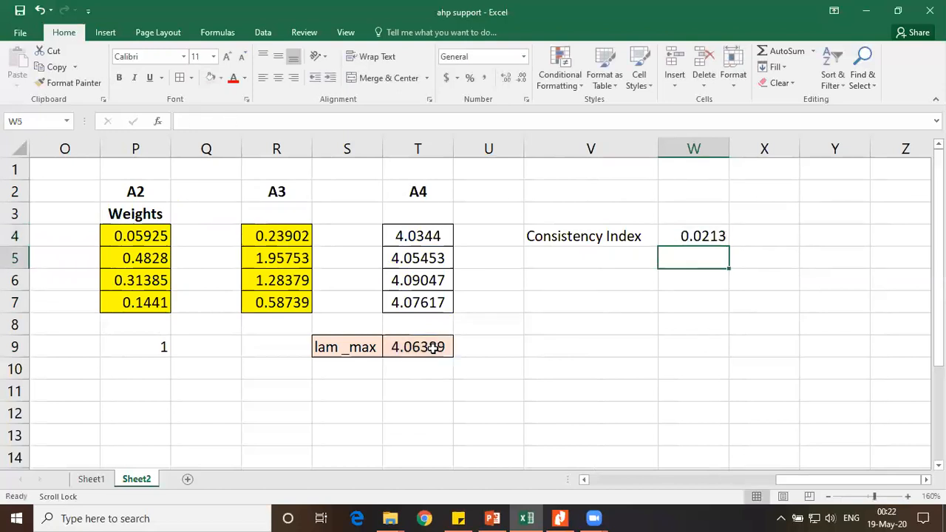
Check the Consistency Ratio on slide 16 in PowerPoint, then enter the label "Consistency Ratio" in V6 of the Excel sheet.
{"action": "left_click", "coordinate": [492, 517]}
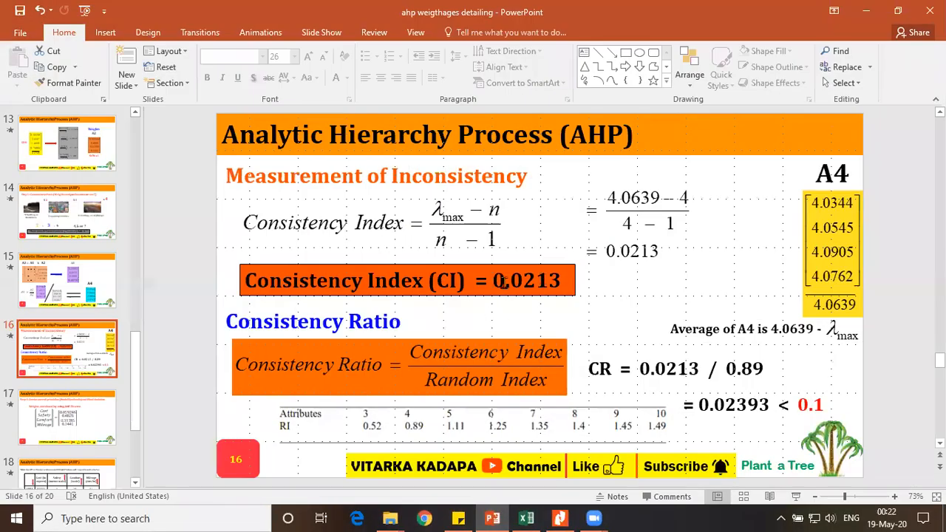
{"action": "left_click", "coordinate": [524, 518]}
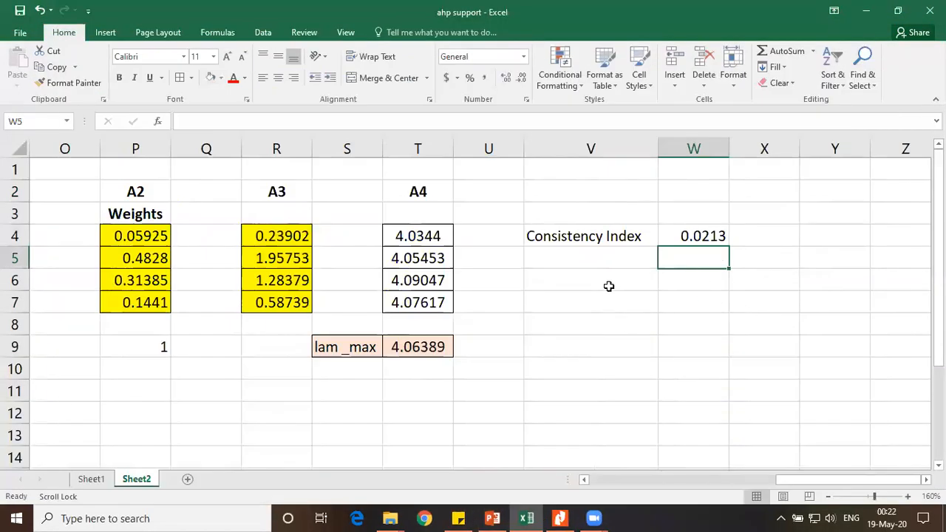
{"action": "left_click", "coordinate": [608, 286]}
{"action": "type", "text": "Consistence"}
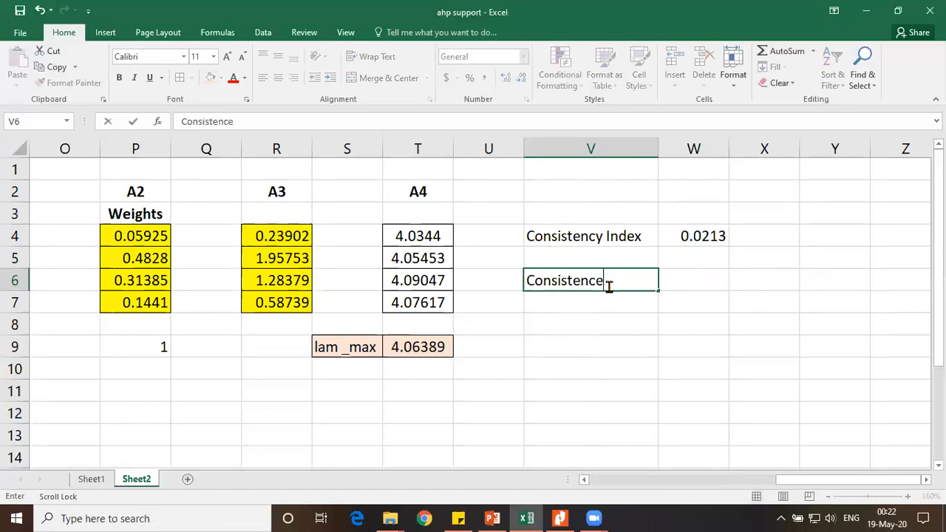
{"action": "type", "text": "yati"}
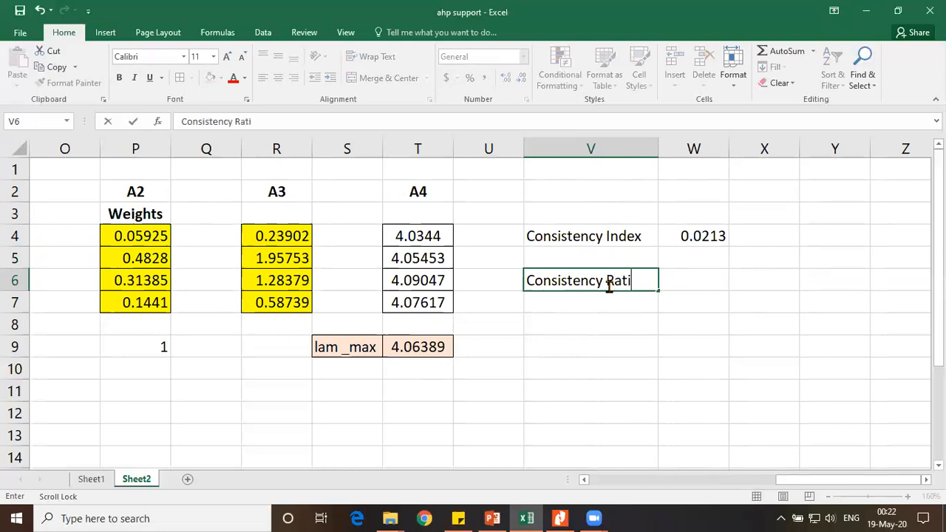
{"action": "type", "text": "o"}
{"action": "scroll", "coordinate": [702, 288], "scroll_direction": "right", "scroll_amount": 1}
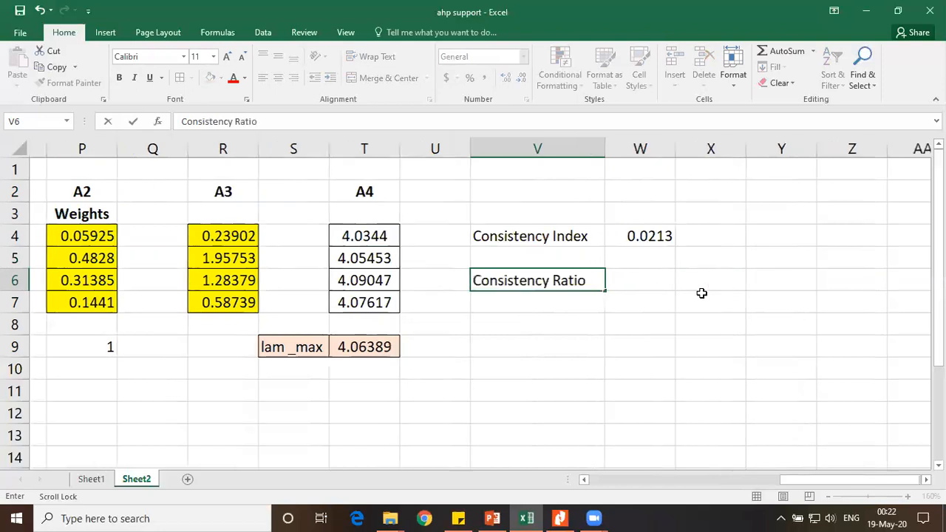
{"action": "key", "text": "Return"}
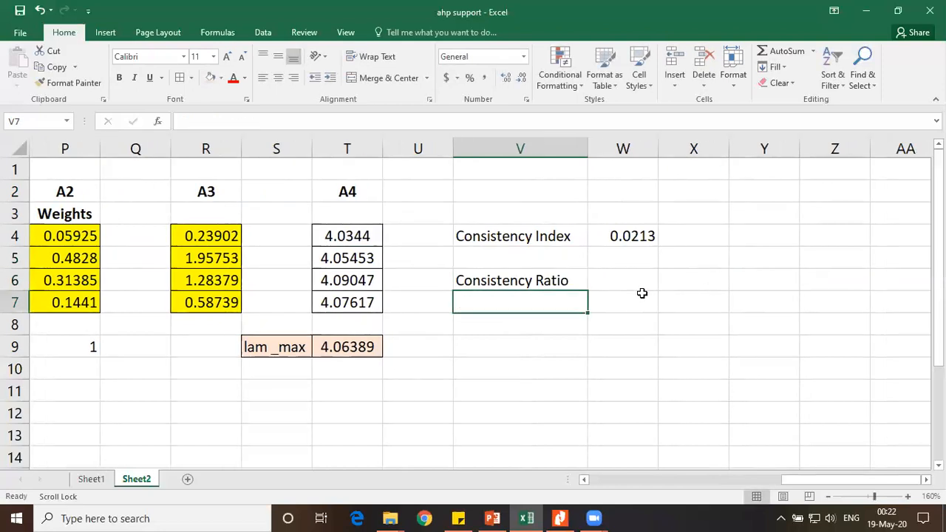
Calculate the Consistency Ratio in W6 with the formula =W4/0.89, looking up the Random Index on the PowerPoint slide.
{"action": "left_click", "coordinate": [642, 280]}
{"action": "type", "text": "="}
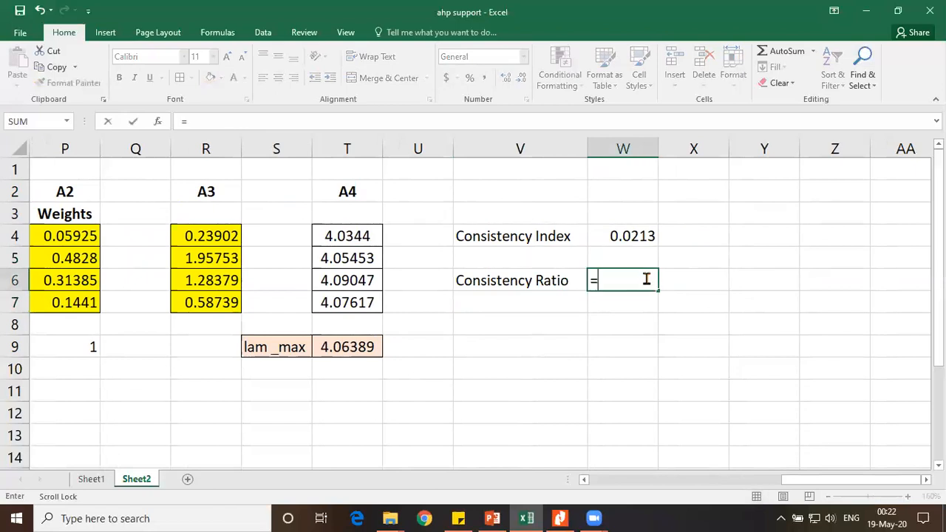
{"action": "left_click", "coordinate": [642, 235]}
{"action": "type", "text": "/"}
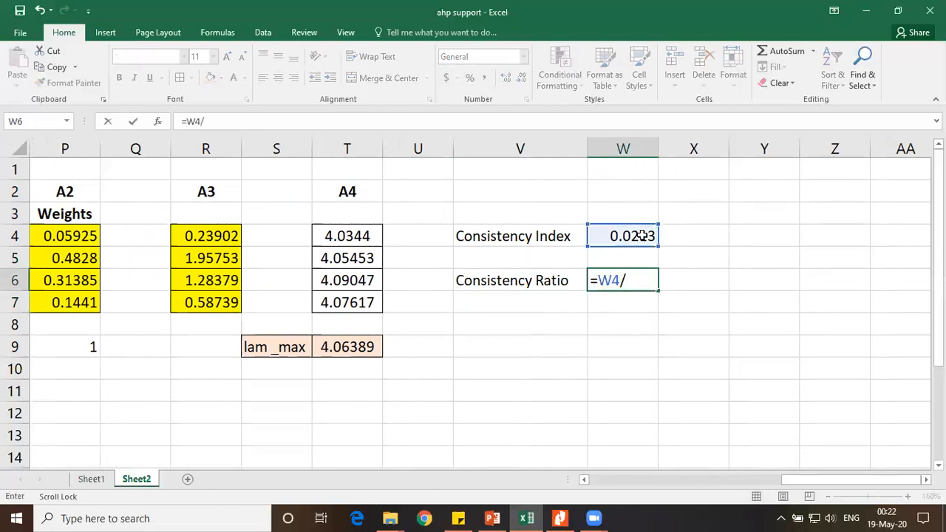
{"action": "left_click", "coordinate": [494, 518]}
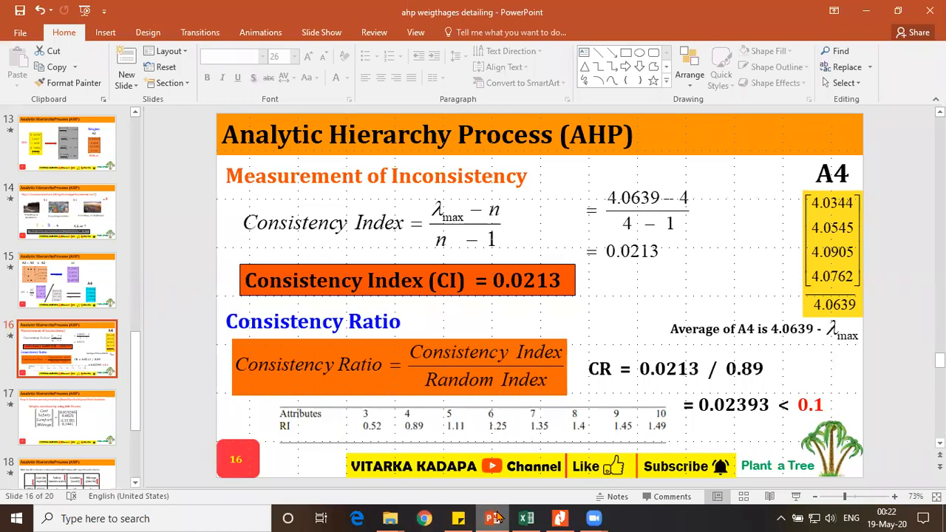
{"action": "left_click", "coordinate": [526, 518]}
{"action": "type", "text": "0.89"}
{"action": "key", "text": "Return"}
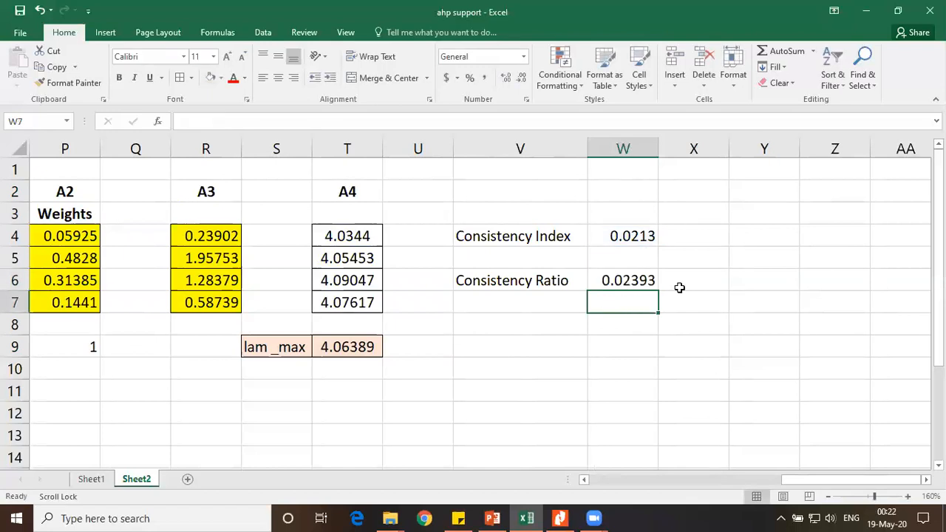
Enter the acceptance condition "CR < 0.1" in W8.
{"action": "left_click", "coordinate": [639, 330]}
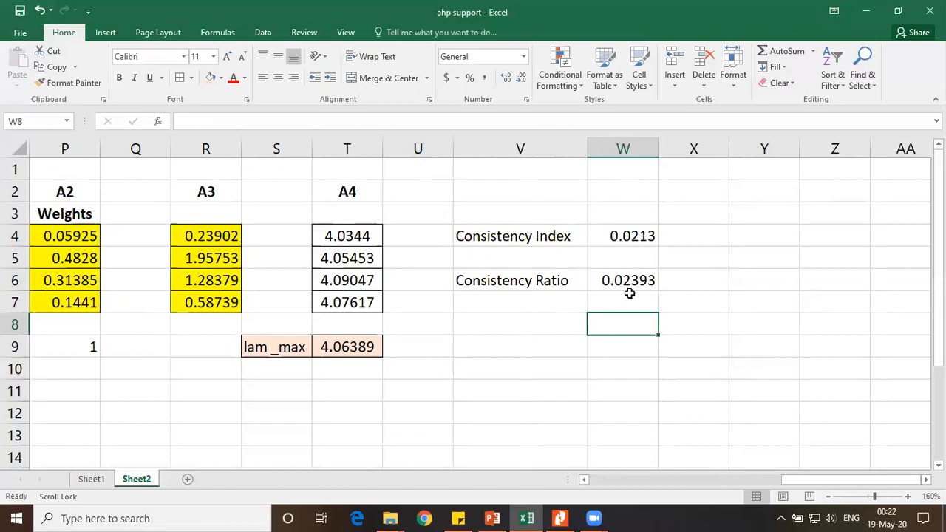
{"action": "type", "text": "CR"}
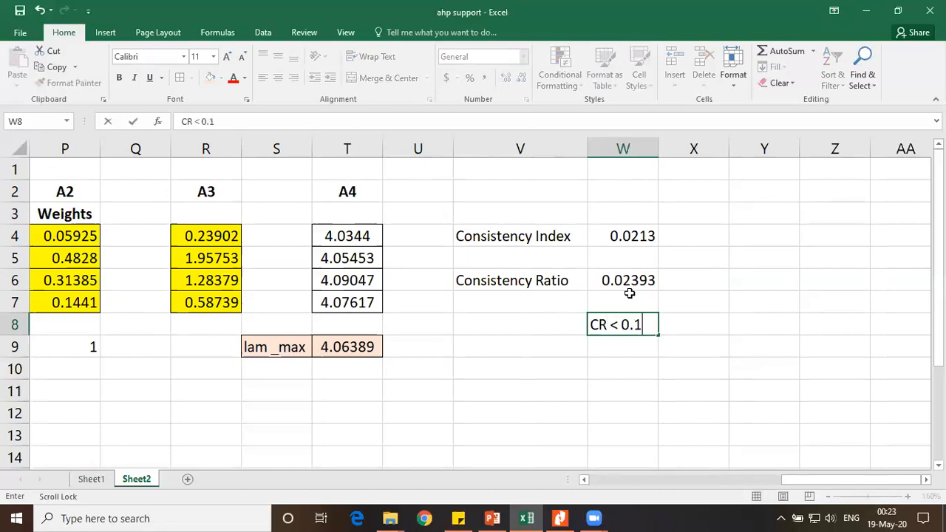
{"action": "type", "text": " < 0.1"}
{"action": "key", "text": "Return"}
Center the condition text in W8, make it bold and give the cell an orange fill.
{"action": "left_click", "coordinate": [632, 320]}
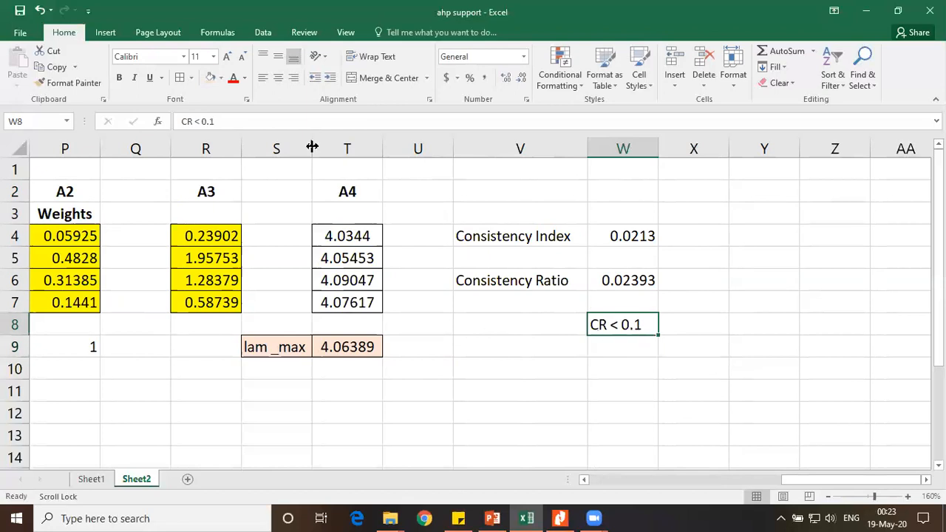
{"action": "left_click", "coordinate": [279, 81]}
{"action": "left_click", "coordinate": [269, 36]}
{"action": "left_click", "coordinate": [70, 35]}
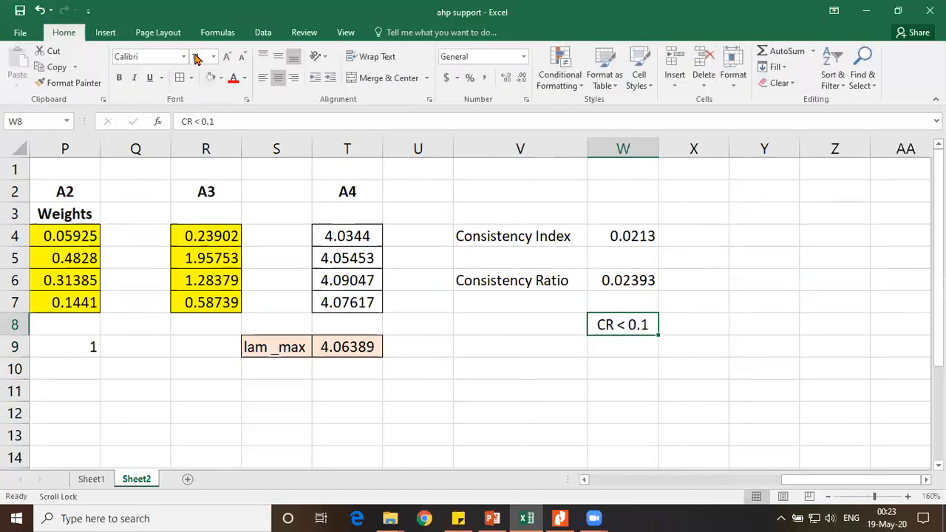
{"action": "left_click", "coordinate": [118, 77]}
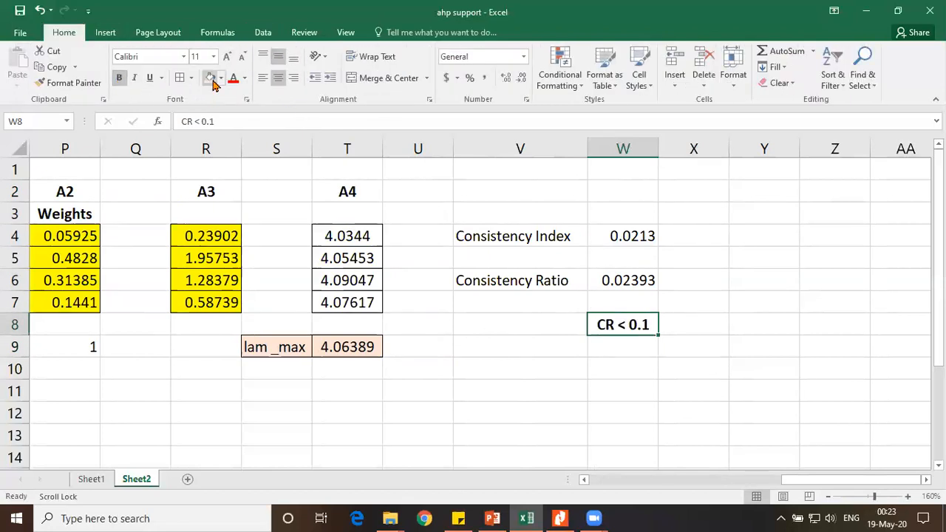
{"action": "left_click", "coordinate": [220, 78]}
{"action": "left_click", "coordinate": [268, 112]}
{"action": "left_click", "coordinate": [665, 383]}
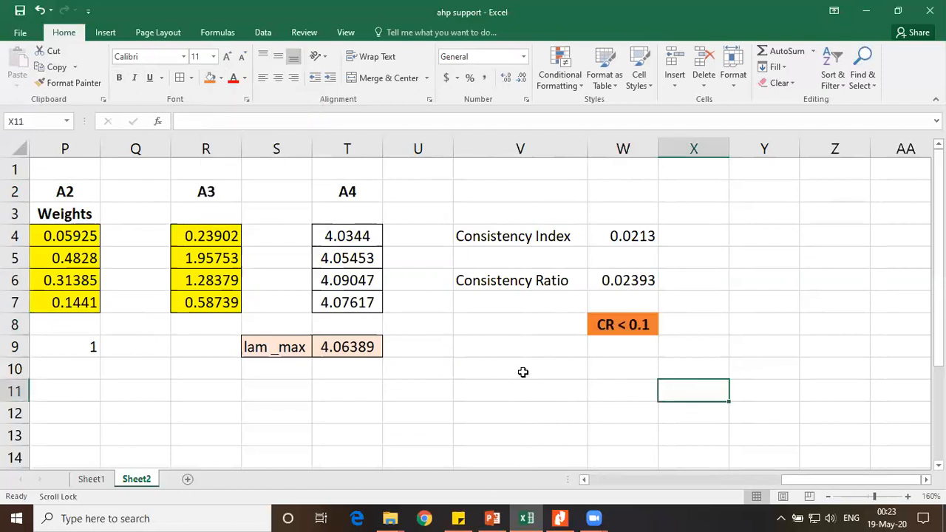
Enter the conclusion "Weights are Accepted" in W9.
{"action": "left_click", "coordinate": [629, 349]}
{"action": "type", "text": "Weights are Accept"}
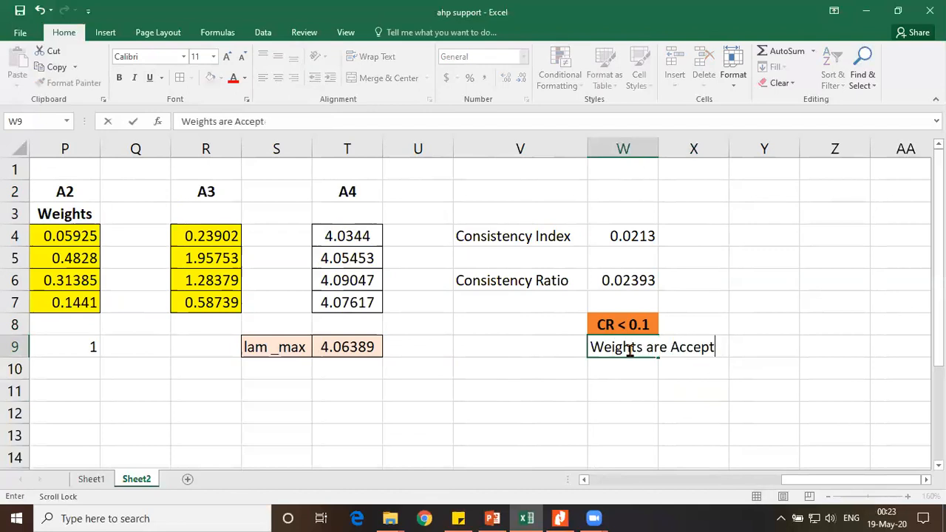
{"action": "type", "text": "ed"}
{"action": "key", "text": "Return"}
Merge and center W9:X9 with wrapped text, widen column X to fit the conclusion, and apply the orange fill.
{"action": "left_click", "coordinate": [626, 350]}
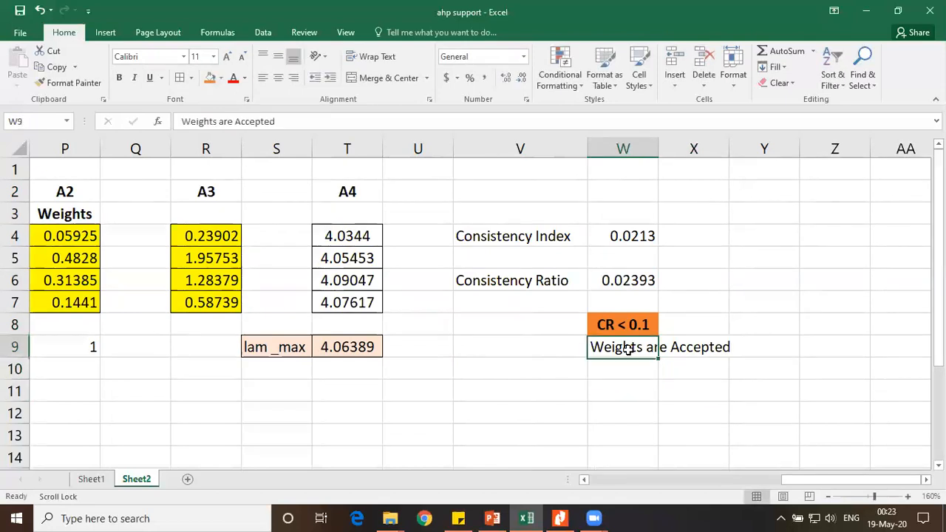
{"action": "left_click_drag", "start_coordinate": [627, 349], "coordinate": [686, 351]}
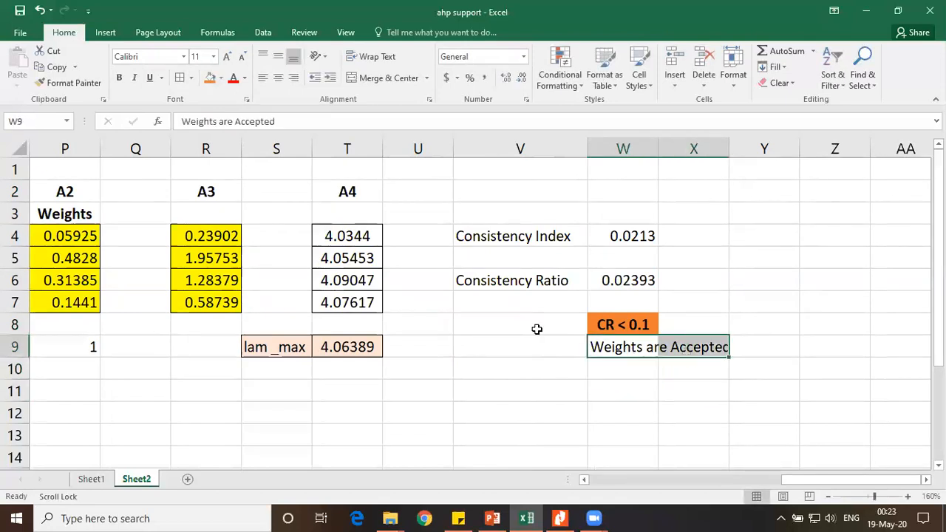
{"action": "left_click", "coordinate": [381, 78]}
{"action": "left_click", "coordinate": [375, 57]}
{"action": "left_click_drag", "start_coordinate": [726, 148], "coordinate": [757, 148]}
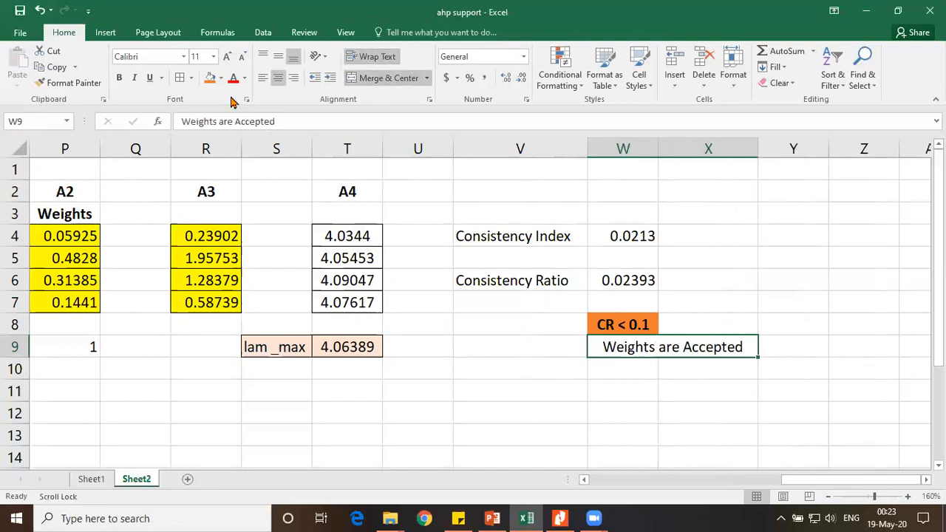
{"action": "left_click", "coordinate": [209, 79]}
{"action": "left_click", "coordinate": [531, 361]}
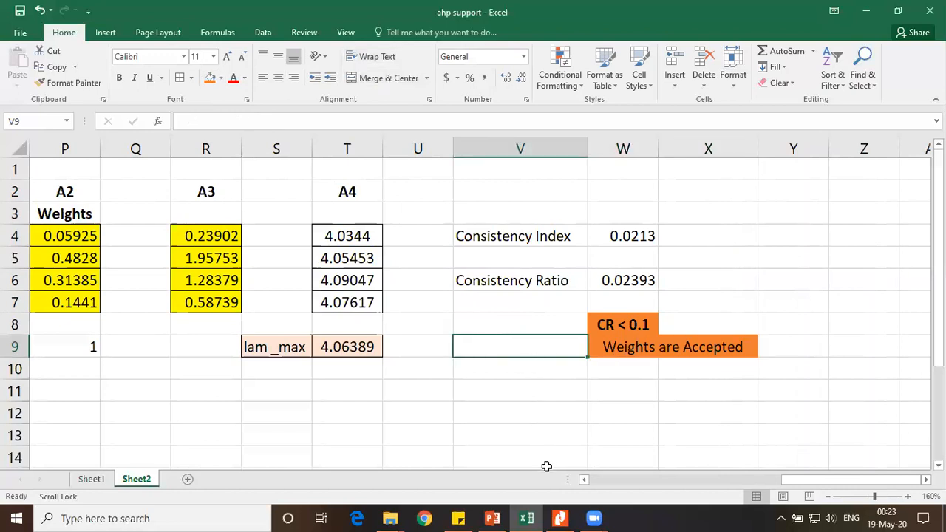
Move down to the empty cell V14 and save the workbook.
{"action": "key", "text": "Down"}
{"action": "key", "text": "Down"}
{"action": "key", "text": "Down"}
{"action": "key", "text": "Down"}
{"action": "key", "text": "Down"}
{"action": "left_click", "coordinate": [21, 15]}
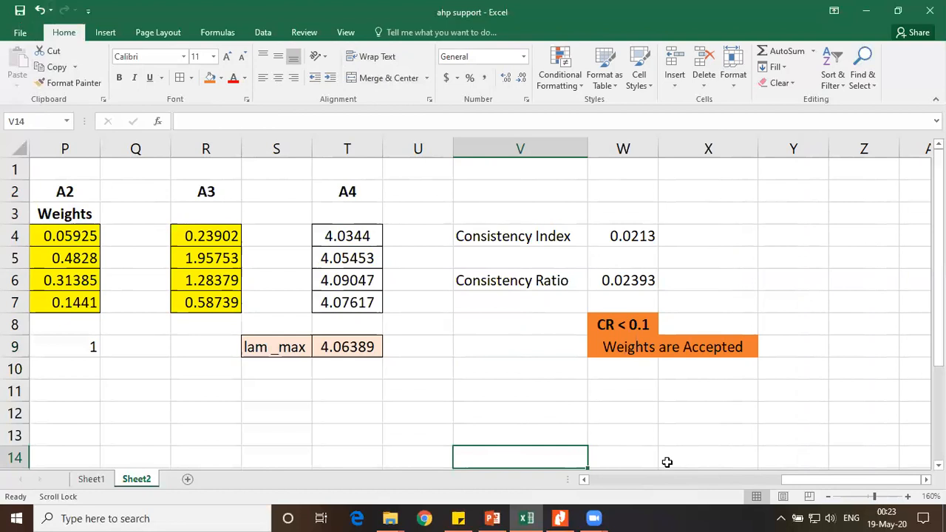
{"action": "mouse_move", "coordinate": [796, 487]}
{"action": "left_mouse_down"}
{"action": "mouse_move", "coordinate": [757, 484]}
{"action": "mouse_move", "coordinate": [796, 484]}
{"action": "left_mouse_up"}
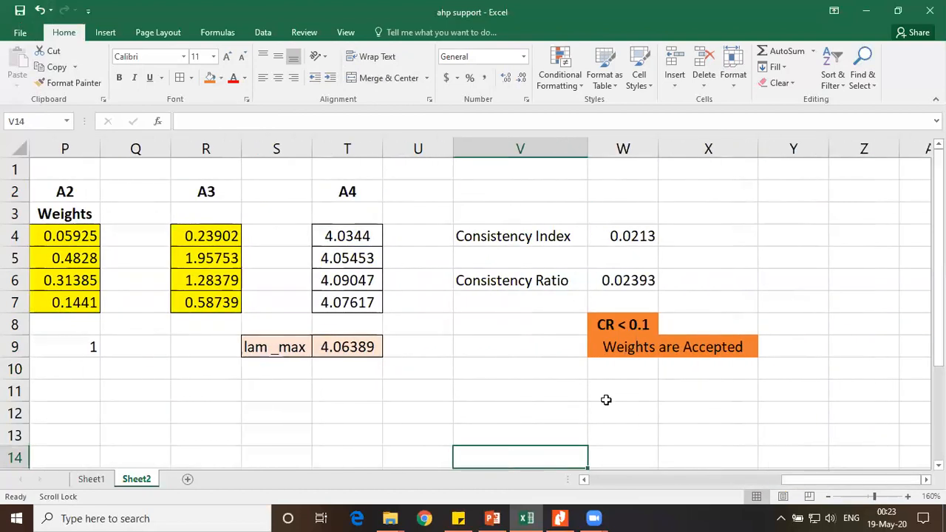
{"action": "left_click", "coordinate": [525, 517]}
{"action": "left_click", "coordinate": [524, 518]}
Switch to PowerPoint and copy the cost, safety, comfort and mileage values of CAR 1 to CAR 3 from slide 18.
{"action": "left_click", "coordinate": [492, 518]}
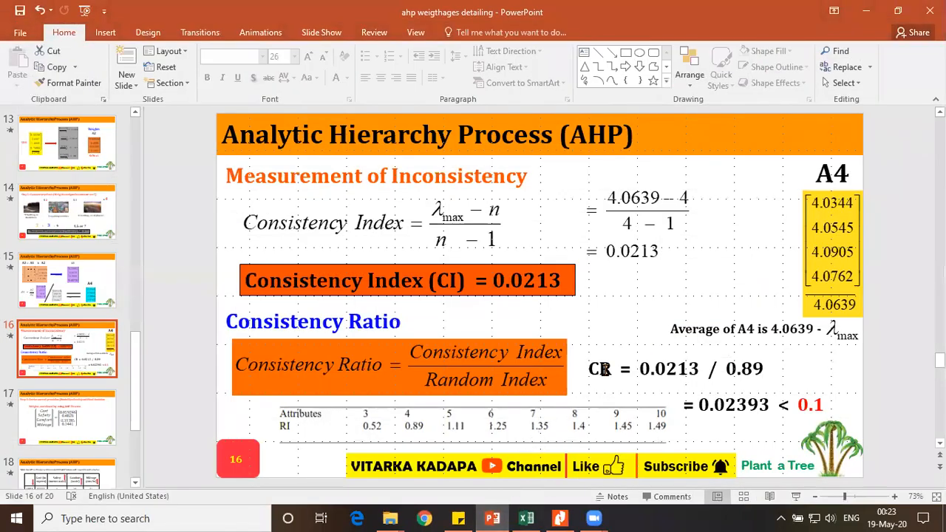
{"action": "scroll", "coordinate": [68, 429], "scroll_direction": "down", "scroll_amount": 2}
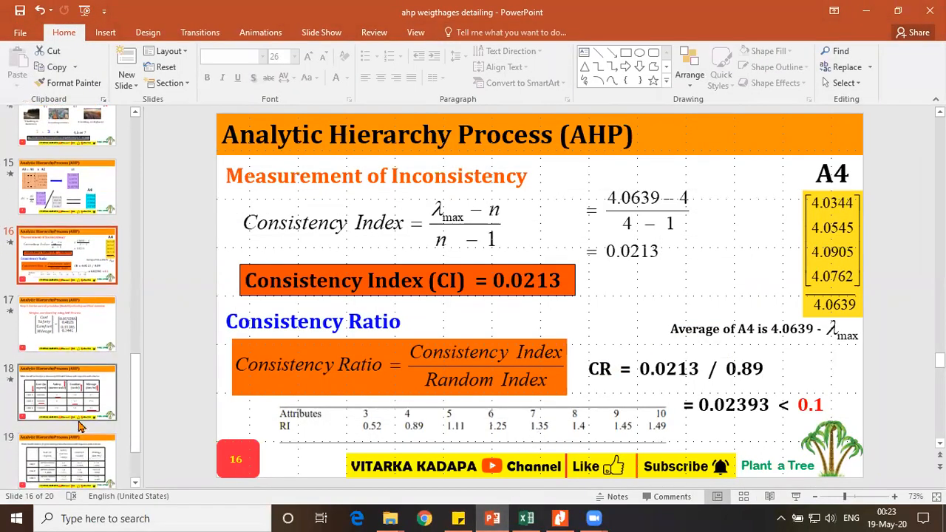
{"action": "left_click", "coordinate": [70, 403]}
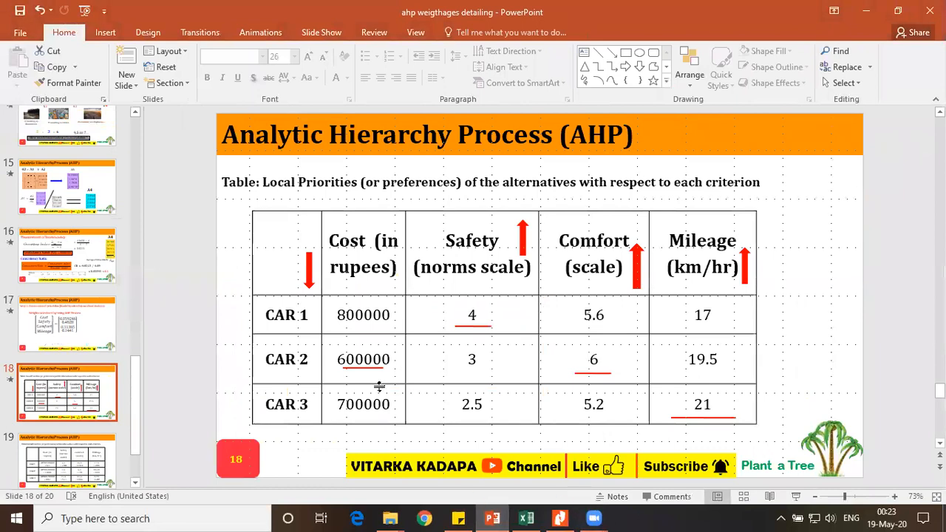
{"action": "left_click_drag", "start_coordinate": [336, 313], "coordinate": [691, 392]}
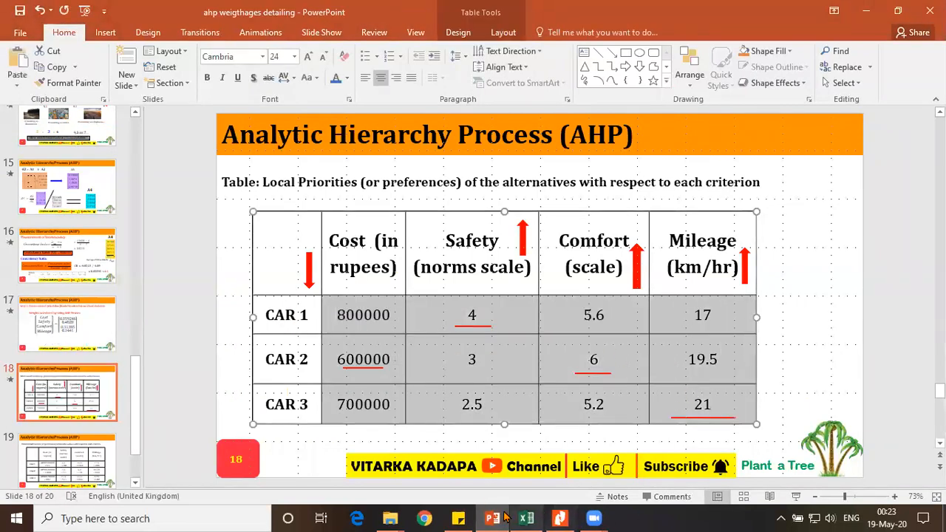
Switch to Excel, paste the copied car values on Sheet2 starting at O14, and widen column O to show the costs.
{"action": "left_click", "coordinate": [538, 512]}
{"action": "scroll", "coordinate": [564, 407], "scroll_direction": "down", "scroll_amount": 3}
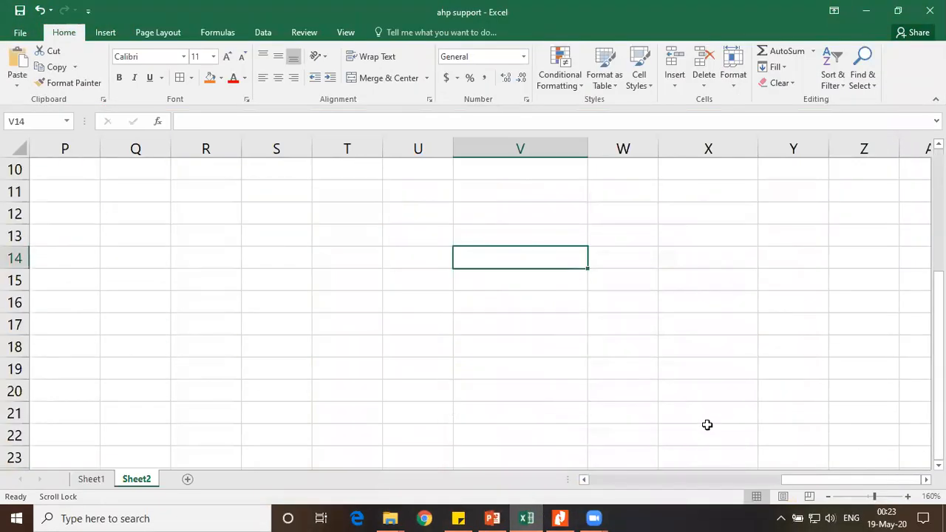
{"action": "scroll", "coordinate": [738, 443], "scroll_direction": "up", "scroll_amount": 3}
{"action": "left_click_drag", "start_coordinate": [783, 480], "coordinate": [746, 481]}
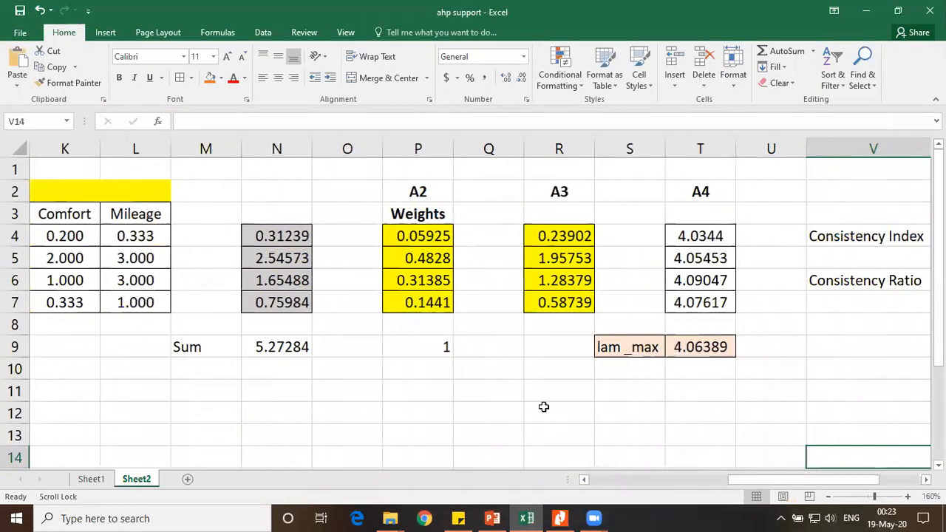
{"action": "scroll", "coordinate": [517, 408], "scroll_direction": "down", "scroll_amount": 2}
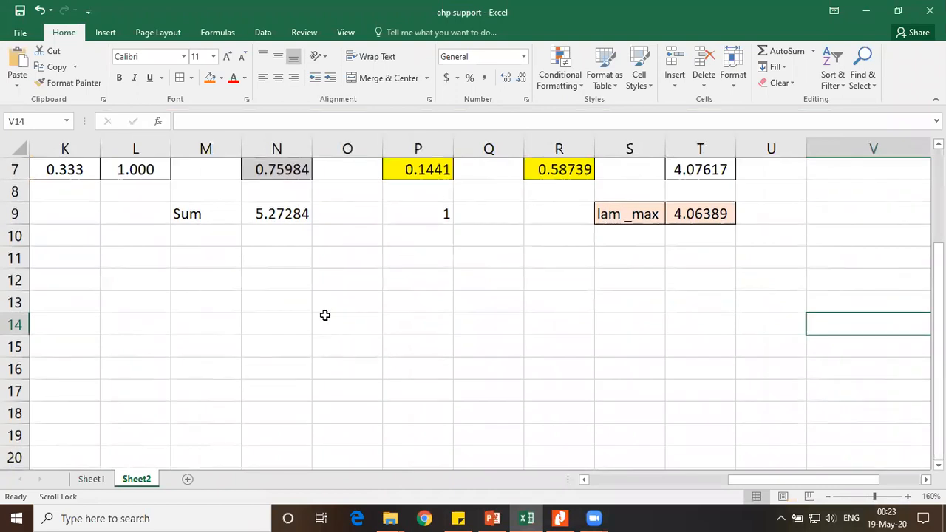
{"action": "left_click", "coordinate": [326, 323]}
{"action": "key", "text": "ctrl+v"}
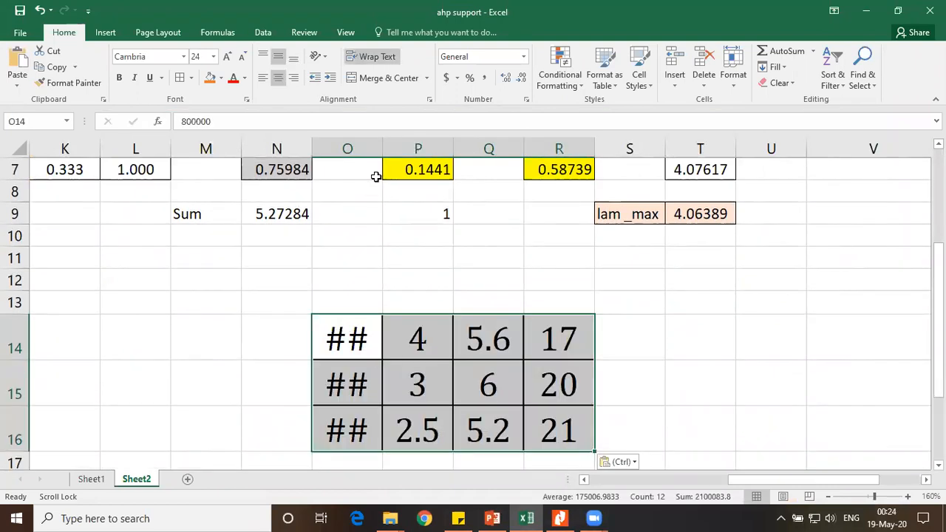
{"action": "left_click_drag", "start_coordinate": [382, 147], "coordinate": [442, 149]}
Set the font size of the pasted car values in O14:R16 to 12.
{"action": "left_click_drag", "start_coordinate": [387, 330], "coordinate": [645, 432]}
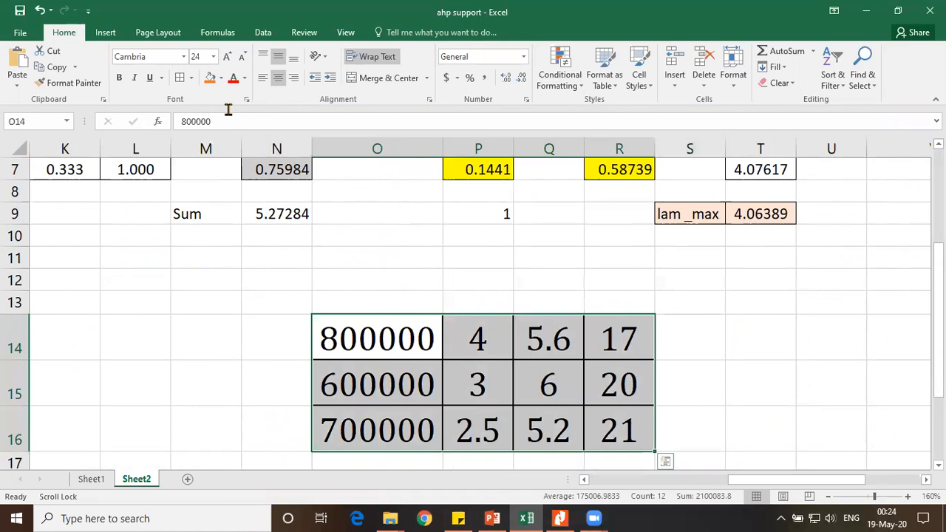
{"action": "left_click", "coordinate": [199, 57]}
{"action": "type", "text": "12"}
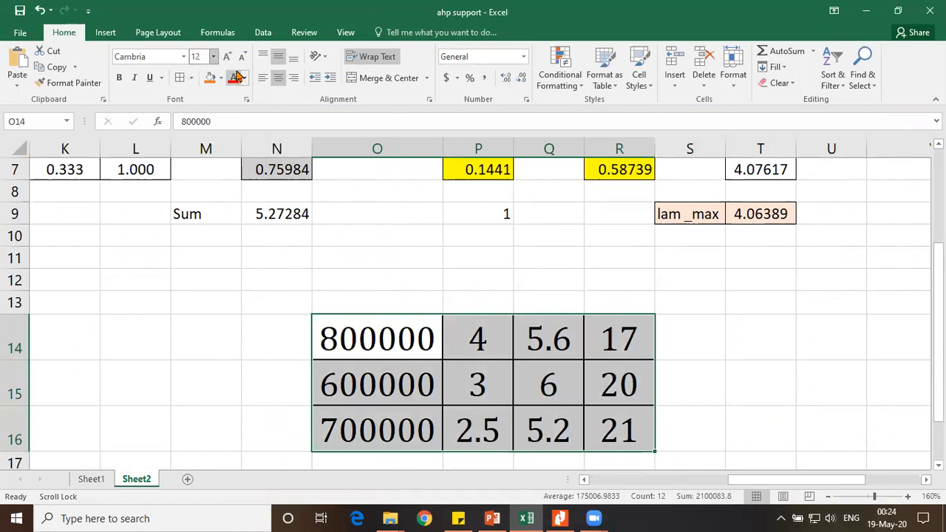
{"action": "key", "text": "Return"}
{"action": "left_click", "coordinate": [281, 212]}
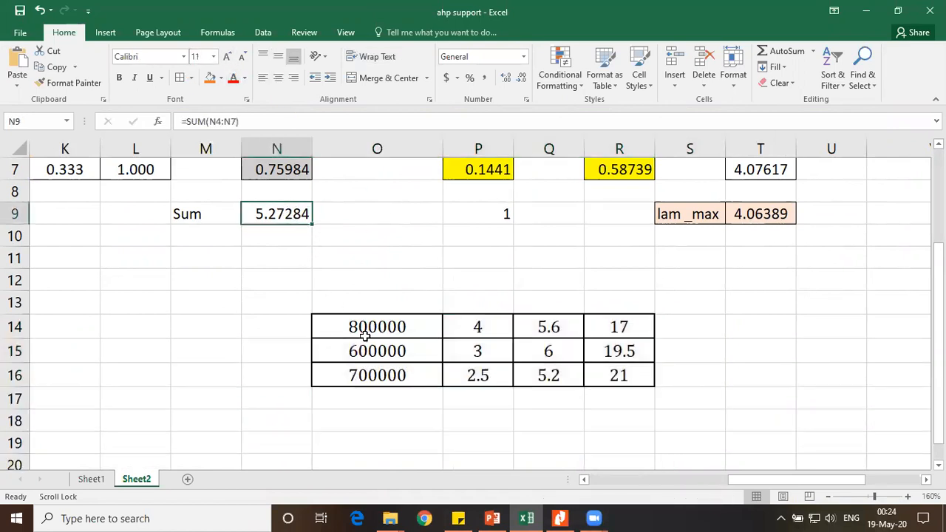
Set the font size of the car values in O14:R16 to 11.
{"action": "left_click_drag", "start_coordinate": [364, 335], "coordinate": [598, 366]}
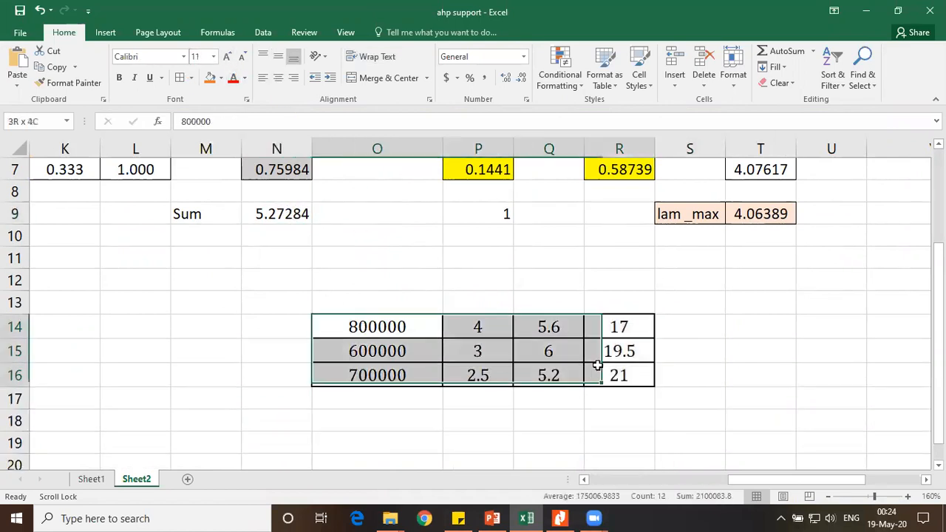
{"action": "left_click", "coordinate": [204, 56]}
{"action": "type", "text": "11"}
{"action": "key", "text": "Return"}
{"action": "scroll", "coordinate": [391, 342], "scroll_direction": "up", "scroll_amount": 2}
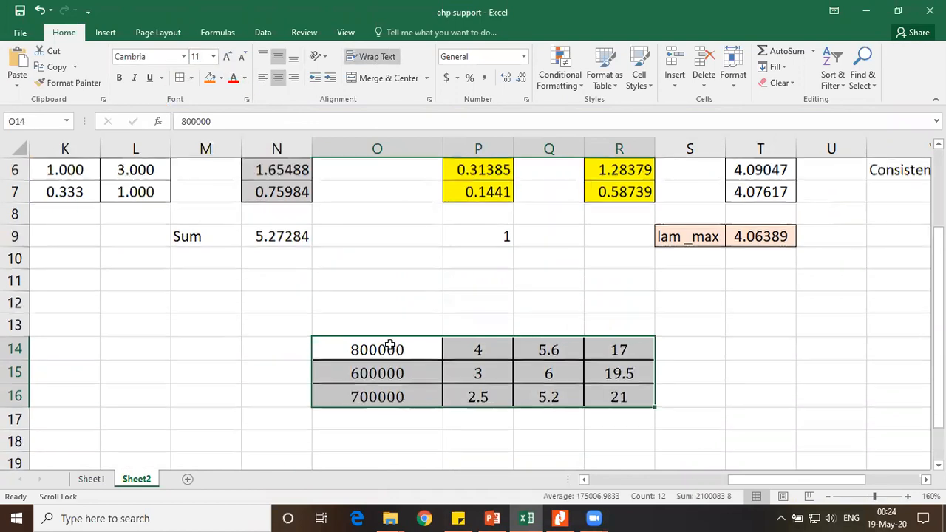
{"action": "scroll", "coordinate": [564, 472], "scroll_direction": "down", "scroll_amount": 2}
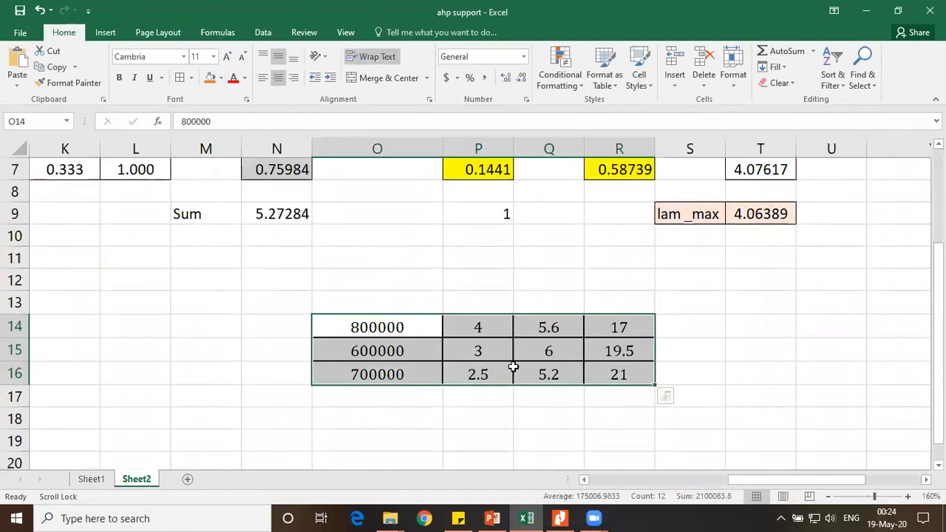
Enter CAR 1 in N14 and fill the series down to CAR 3 in N16.
{"action": "left_click", "coordinate": [271, 326]}
{"action": "type", "text": "CAR"}
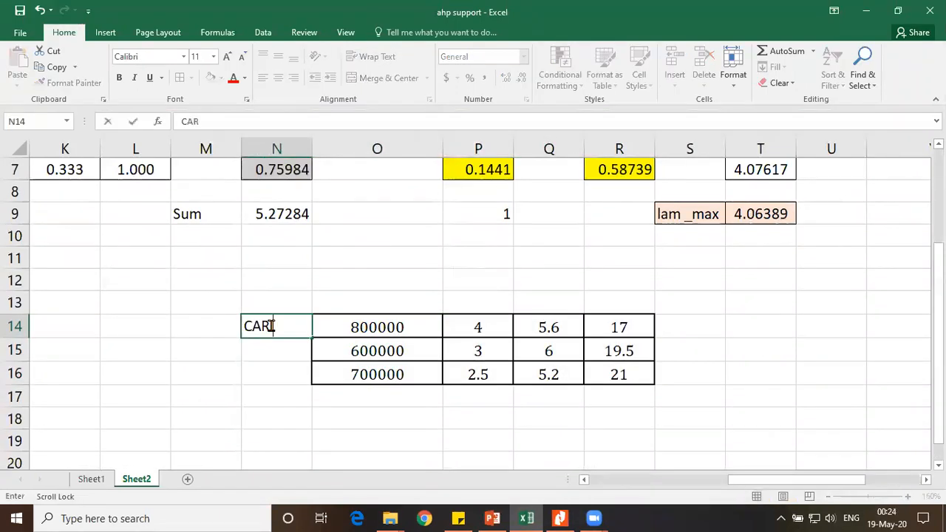
{"action": "type", "text": " 1"}
{"action": "scroll", "coordinate": [271, 325], "scroll_direction": "down", "scroll_amount": 1}
{"action": "key", "text": "Return"}
{"action": "left_click", "coordinate": [274, 303]}
{"action": "left_click_drag", "start_coordinate": [311, 315], "coordinate": [315, 360]}
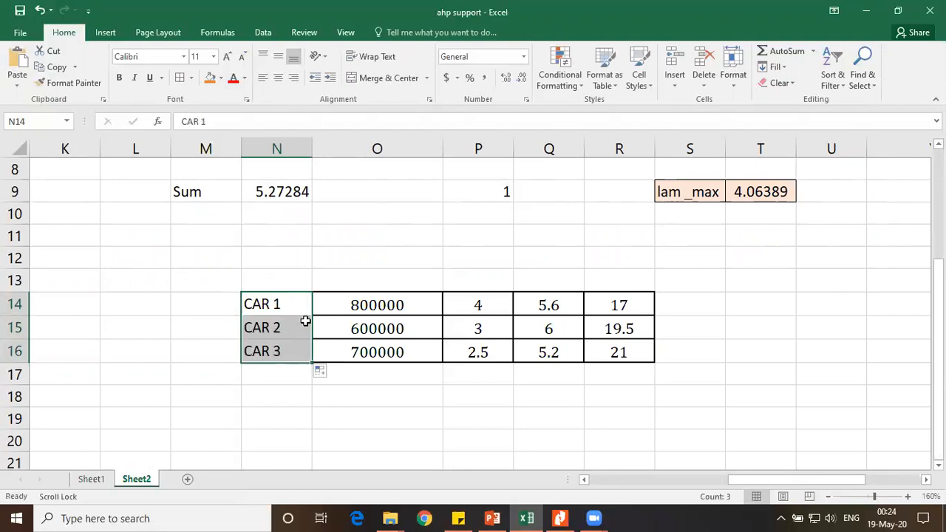
Copy the Cost, Safety, Comfort and Mileage headings from C3:F3 into O13:R13 above the car values.
{"action": "left_click", "coordinate": [376, 281]}
{"action": "scroll", "coordinate": [674, 425], "scroll_direction": "up", "scroll_amount": 3}
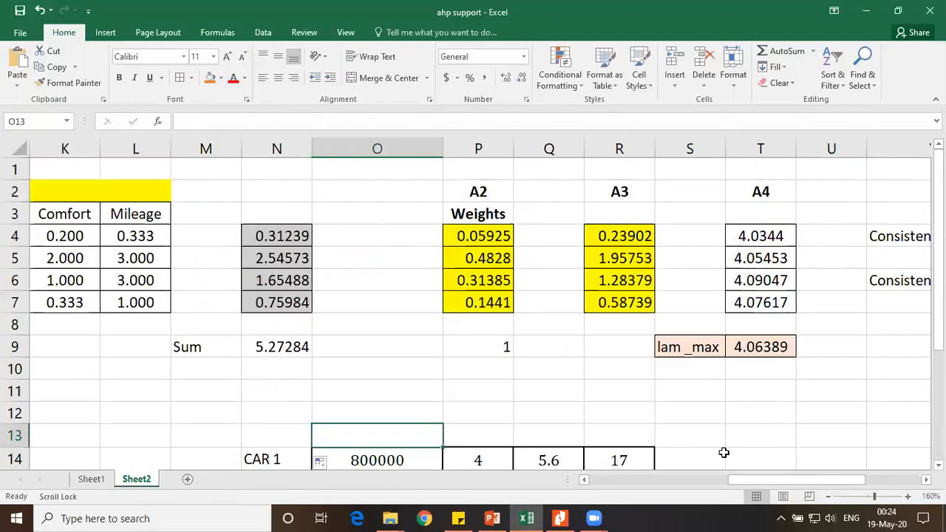
{"action": "scroll", "coordinate": [449, 365], "scroll_direction": "left", "scroll_amount": 5}
{"action": "left_click_drag", "start_coordinate": [149, 217], "coordinate": [359, 213]}
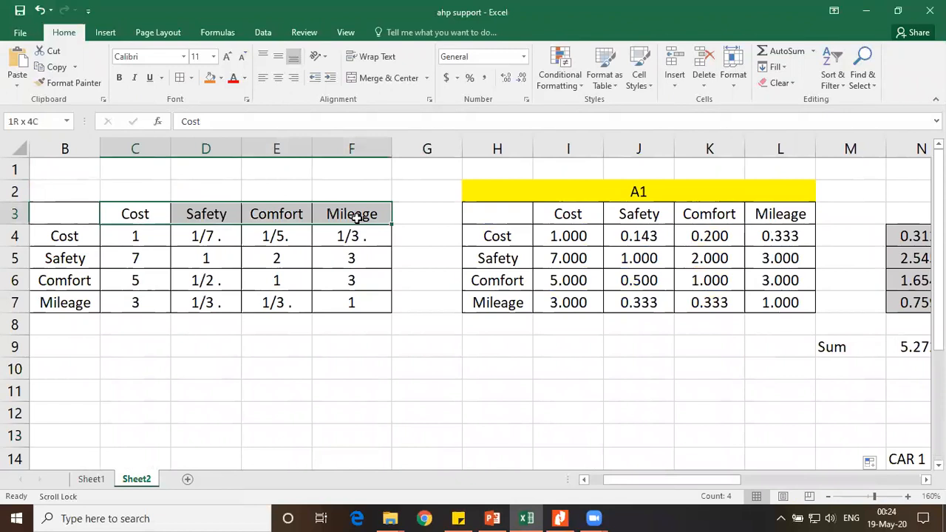
{"action": "key", "text": "ctrl+c"}
{"action": "left_click_drag", "start_coordinate": [690, 481], "coordinate": [807, 477]}
{"action": "scroll", "coordinate": [438, 392], "scroll_direction": "down", "scroll_amount": 2}
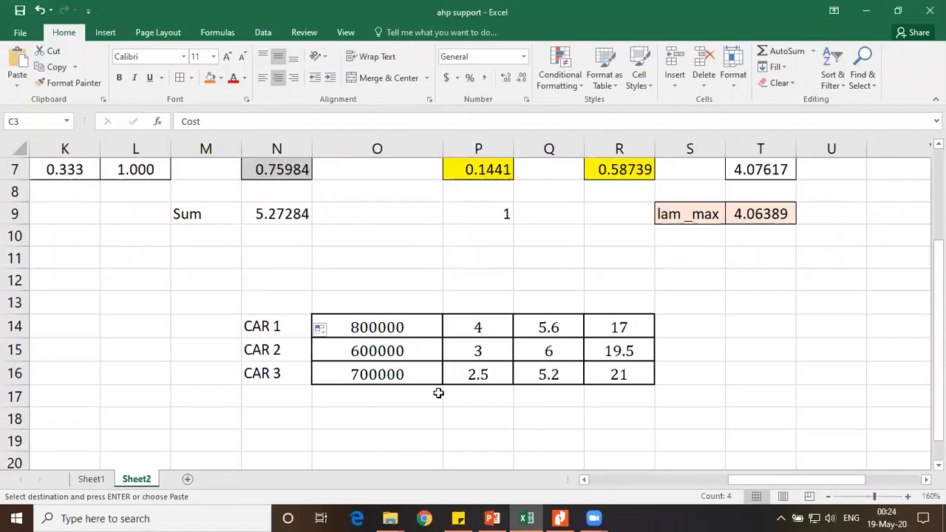
{"action": "left_click", "coordinate": [403, 302]}
{"action": "key", "text": "ctrl+v"}
{"action": "left_click", "coordinate": [422, 365]}
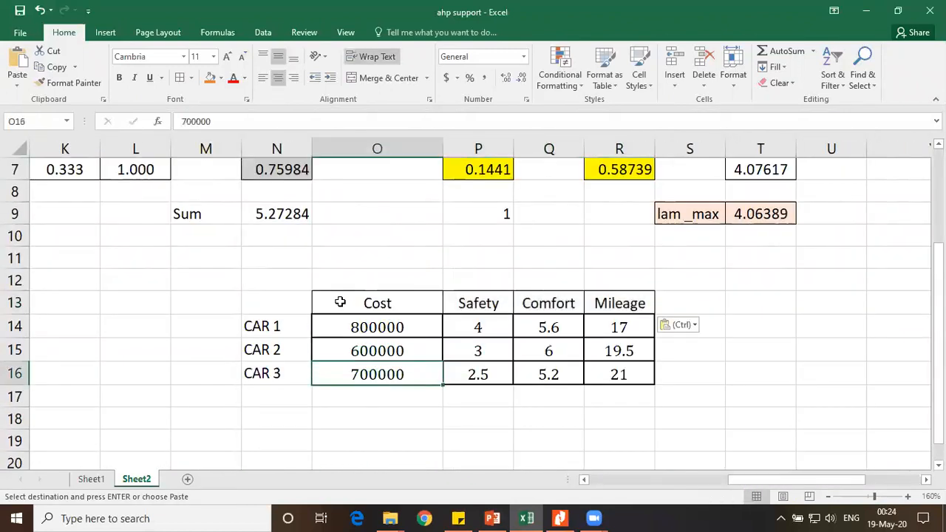
Apply all borders and a light blue fill to the car table range N13:R17.
{"action": "left_click_drag", "start_coordinate": [273, 302], "coordinate": [627, 391]}
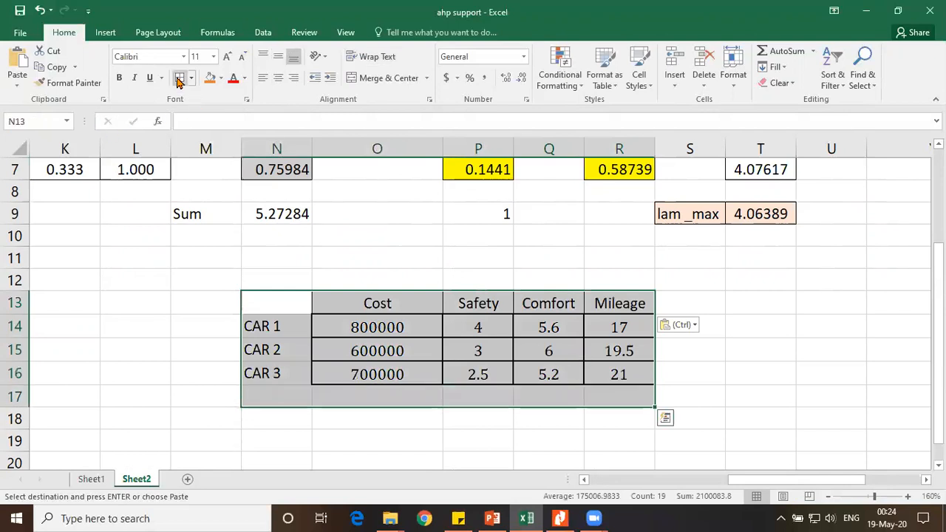
{"action": "key", "text": "Escape"}
{"action": "left_click", "coordinate": [220, 78]}
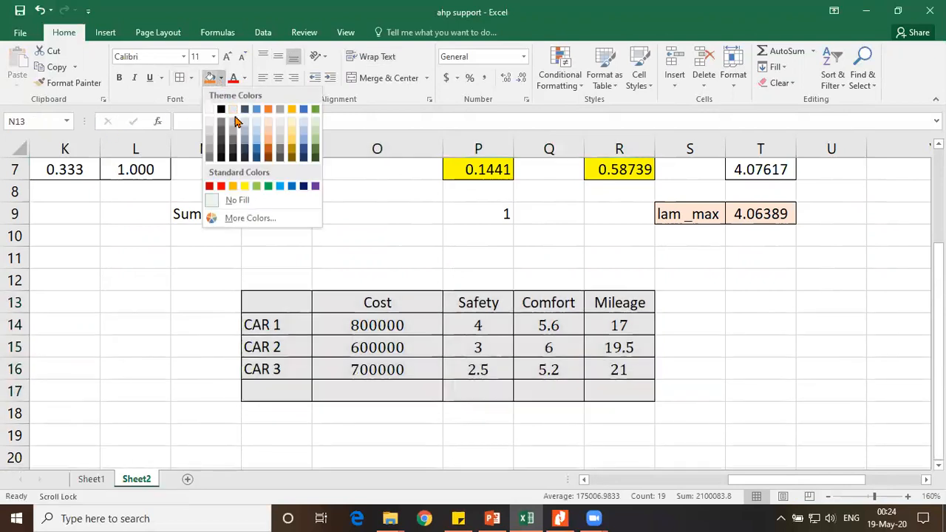
{"action": "left_click", "coordinate": [257, 134]}
{"action": "left_click", "coordinate": [623, 366]}
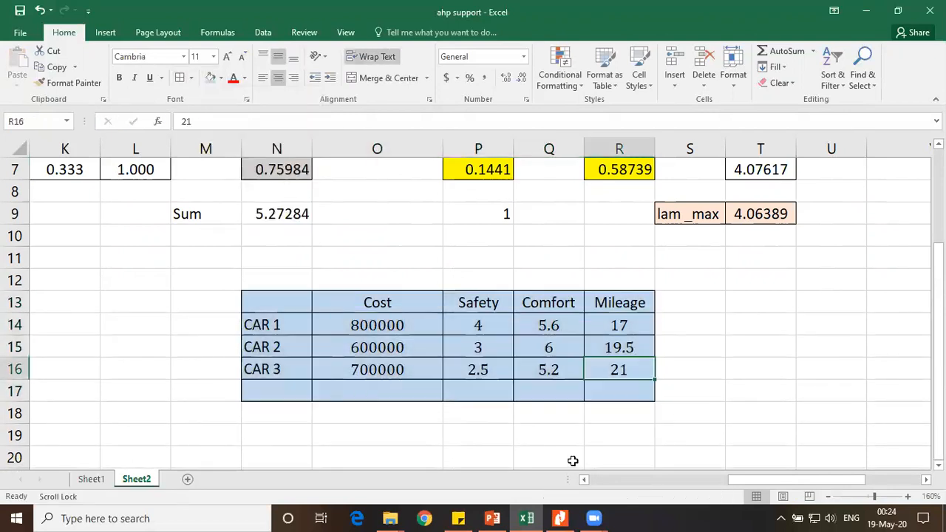
Delete the empty row 17 below the car table.
{"action": "right_click", "coordinate": [15, 391]}
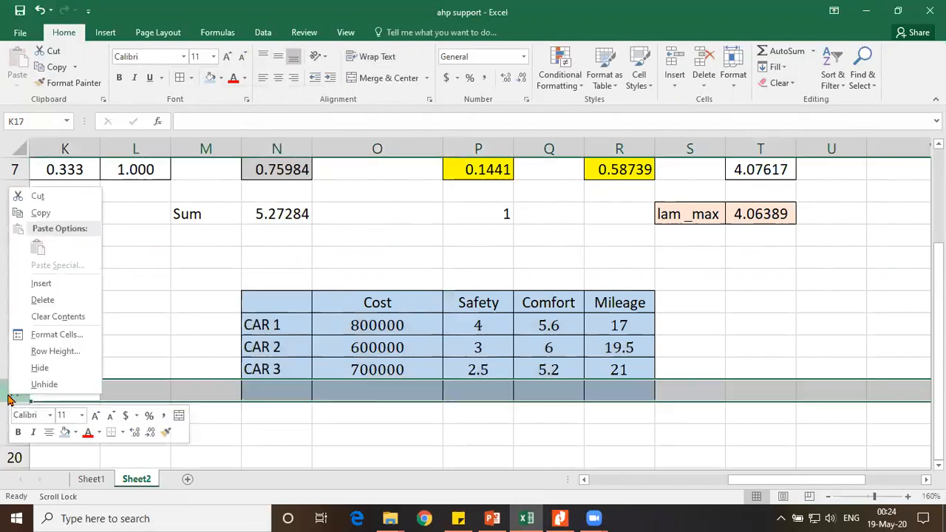
{"action": "left_click", "coordinate": [42, 300]}
{"action": "left_click", "coordinate": [519, 456]}
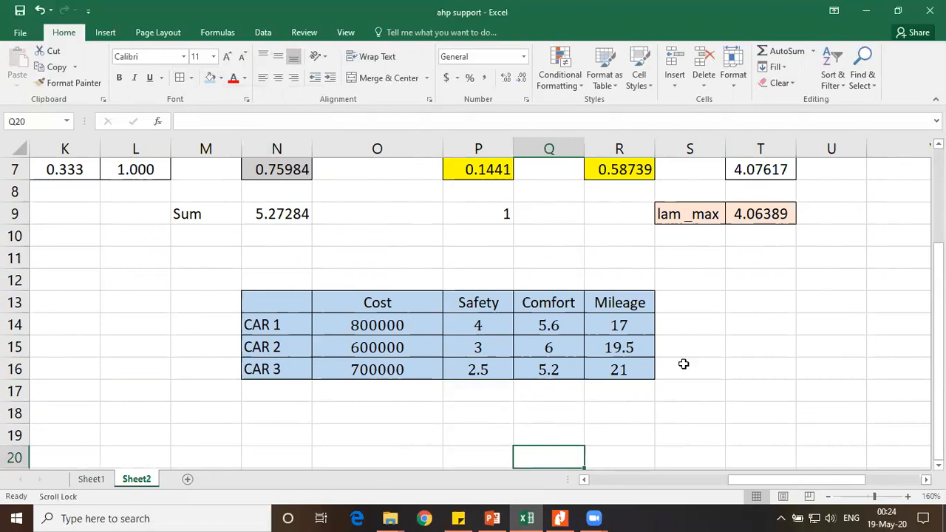
{"action": "scroll", "coordinate": [671, 354], "scroll_direction": "up", "scroll_amount": 1}
{"action": "scroll", "coordinate": [671, 354], "scroll_direction": "up", "scroll_amount": 1}
{"action": "left_click_drag", "start_coordinate": [474, 235], "coordinate": [485, 297]}
{"action": "key", "text": "ctrl+c"}
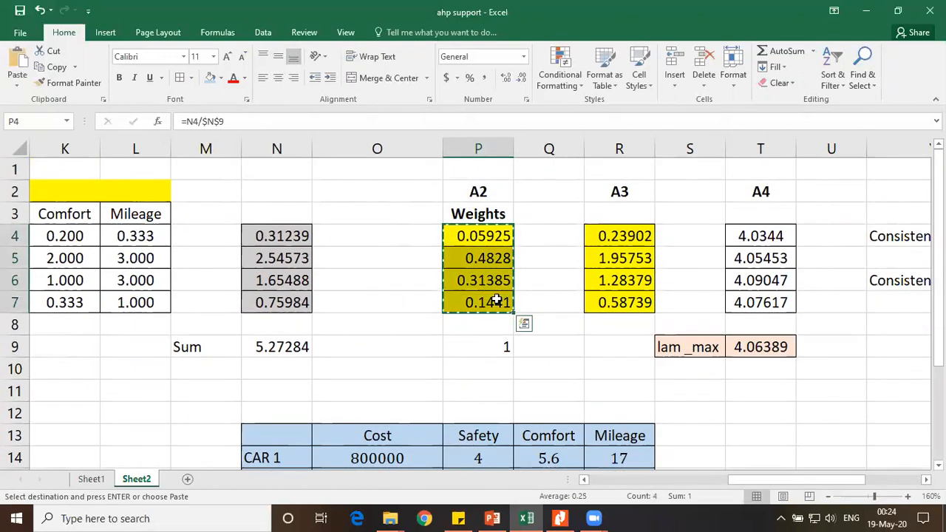
{"action": "scroll", "coordinate": [506, 307], "scroll_direction": "down", "scroll_amount": 3}
{"action": "left_click", "coordinate": [356, 351]}
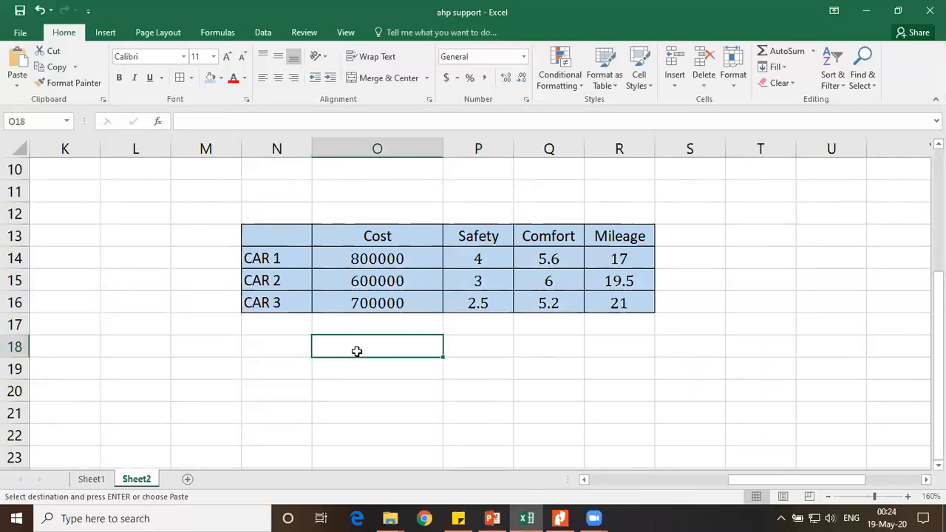
{"action": "right_click", "coordinate": [356, 351]}
{"action": "left_click", "coordinate": [384, 138]}
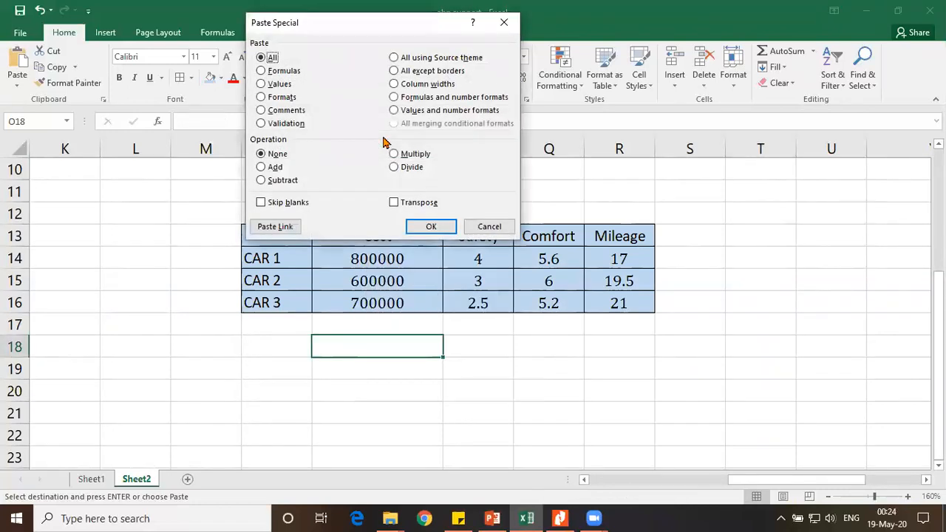
{"action": "left_click", "coordinate": [410, 207]}
{"action": "left_click", "coordinate": [263, 85]}
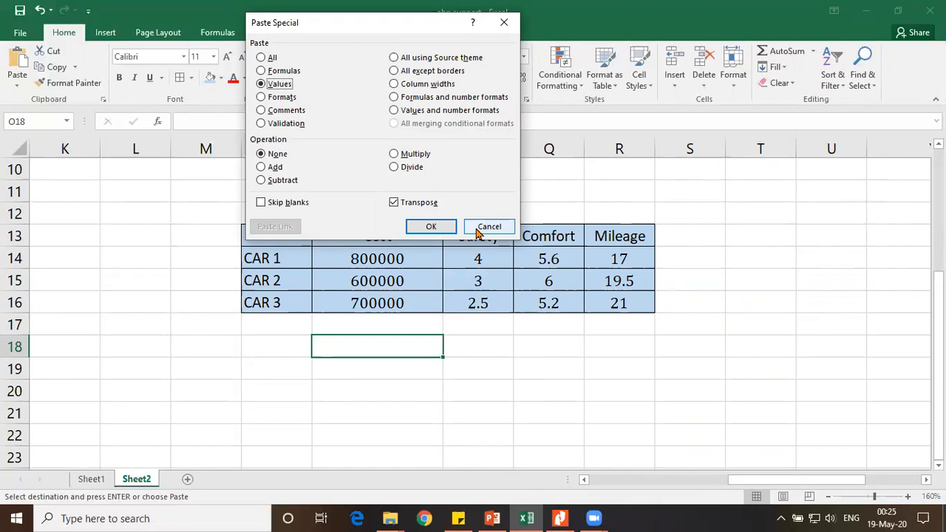
{"action": "left_click", "coordinate": [478, 232]}
{"action": "scroll", "coordinate": [478, 244], "scroll_direction": "up", "scroll_amount": 3}
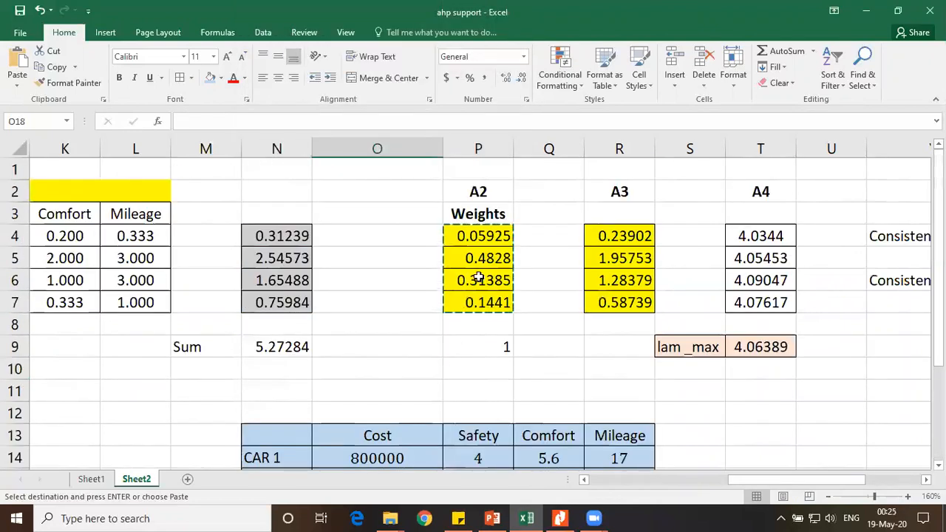
{"action": "key", "text": "ctrl+c"}
{"action": "scroll", "coordinate": [483, 226], "scroll_direction": "down", "scroll_amount": 2}
{"action": "scroll", "coordinate": [479, 278], "scroll_direction": "up", "scroll_amount": 1}
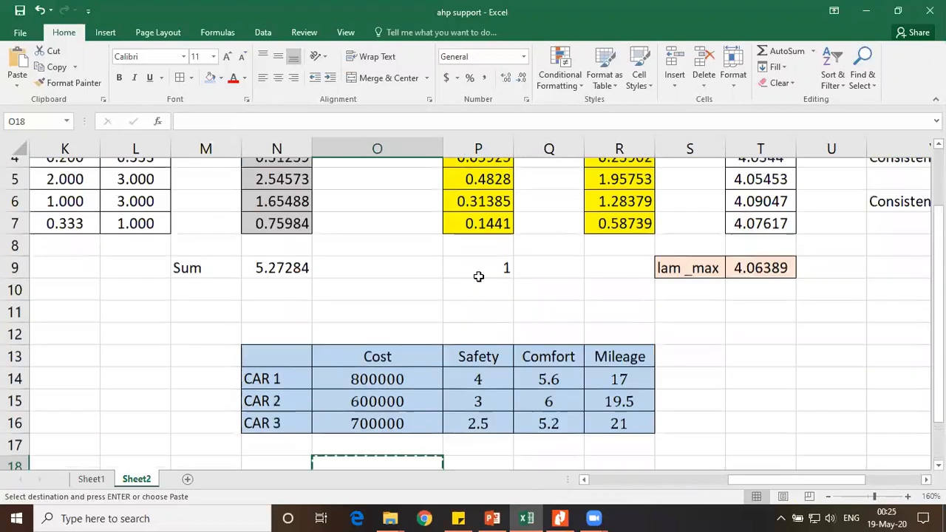
Copy the A2 weights in P4:P7.
{"action": "scroll", "coordinate": [487, 214], "scroll_direction": "up", "scroll_amount": 3}
{"action": "left_click_drag", "start_coordinate": [484, 235], "coordinate": [481, 308]}
{"action": "key", "text": "ctrl+c"}
{"action": "scroll", "coordinate": [479, 380], "scroll_direction": "down", "scroll_amount": 2}
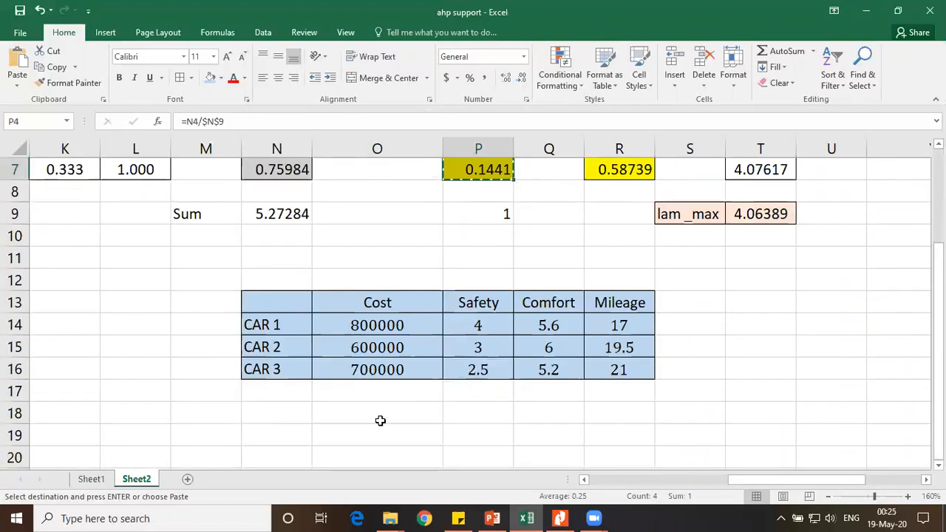
Try a regular paste of the copied weights at O18, then undo it.
{"action": "left_click", "coordinate": [388, 411]}
{"action": "right_click", "coordinate": [389, 411]}
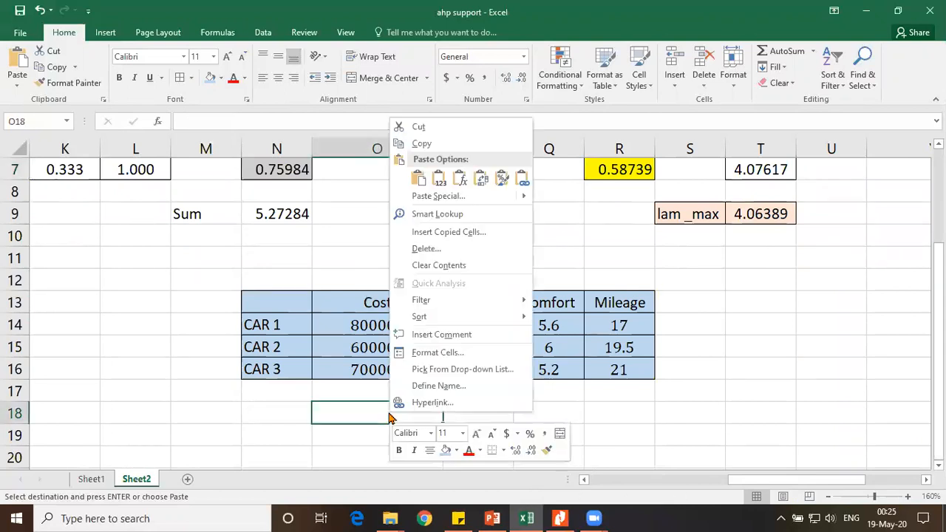
{"action": "left_click", "coordinate": [417, 178]}
{"action": "scroll", "coordinate": [474, 278], "scroll_direction": "down", "scroll_amount": 2}
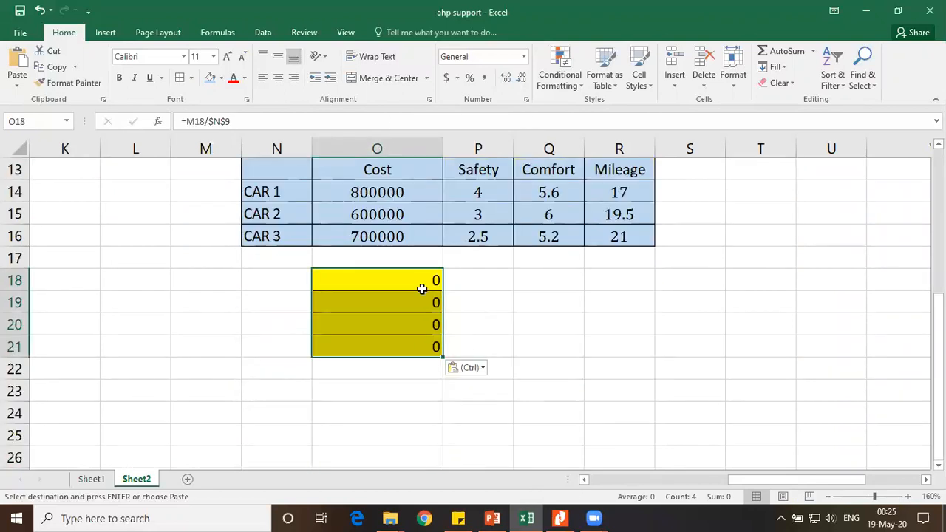
{"action": "key", "text": "ctrl+z"}
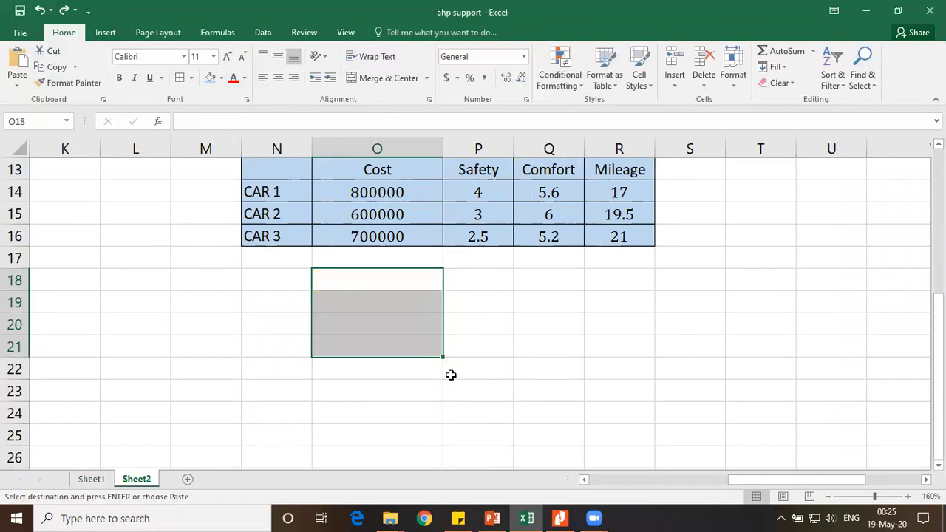
Paste the copied weights at O18 as transposed values so they run across O18:R18.
{"action": "scroll", "coordinate": [450, 343], "scroll_direction": "up", "scroll_amount": 4}
{"action": "scroll", "coordinate": [500, 270], "scroll_direction": "down", "scroll_amount": 3}
{"action": "left_click", "coordinate": [384, 349]}
{"action": "right_click", "coordinate": [385, 347]}
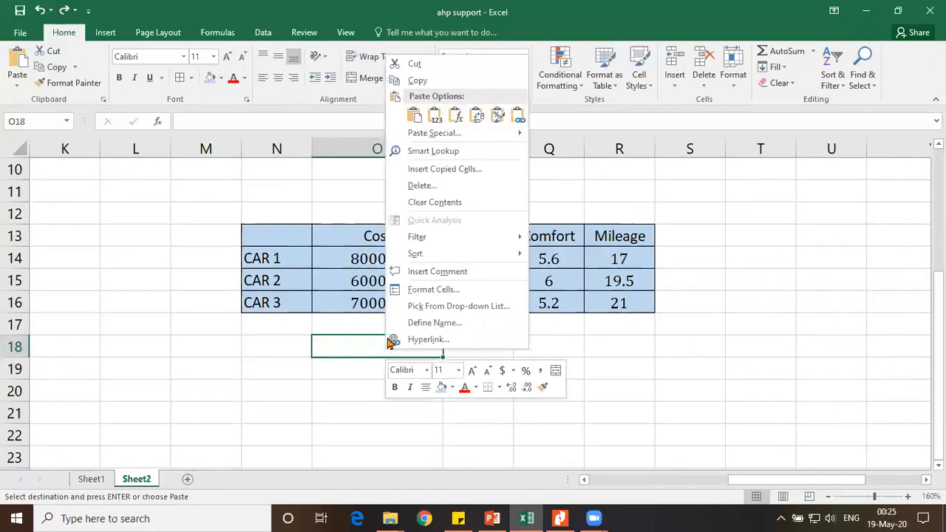
{"action": "left_click", "coordinate": [423, 137]}
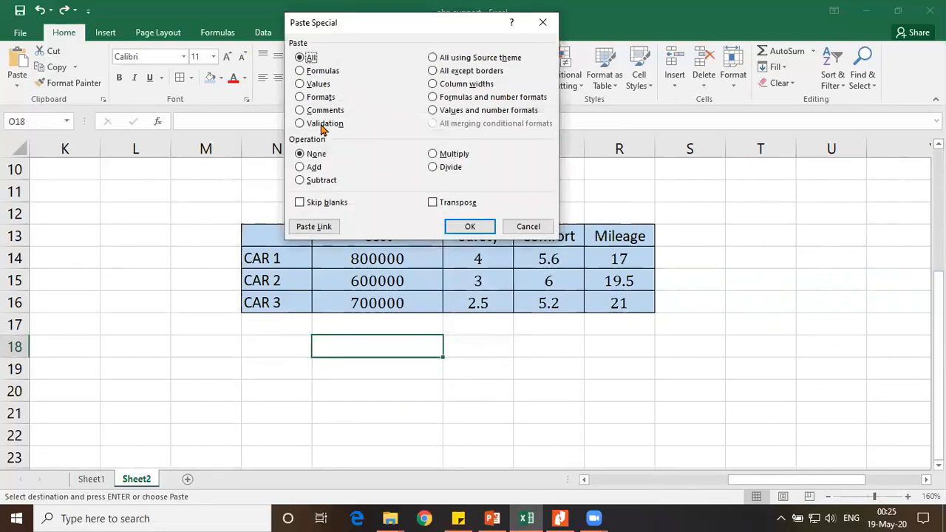
{"action": "left_click", "coordinate": [305, 83]}
{"action": "left_click", "coordinate": [432, 201]}
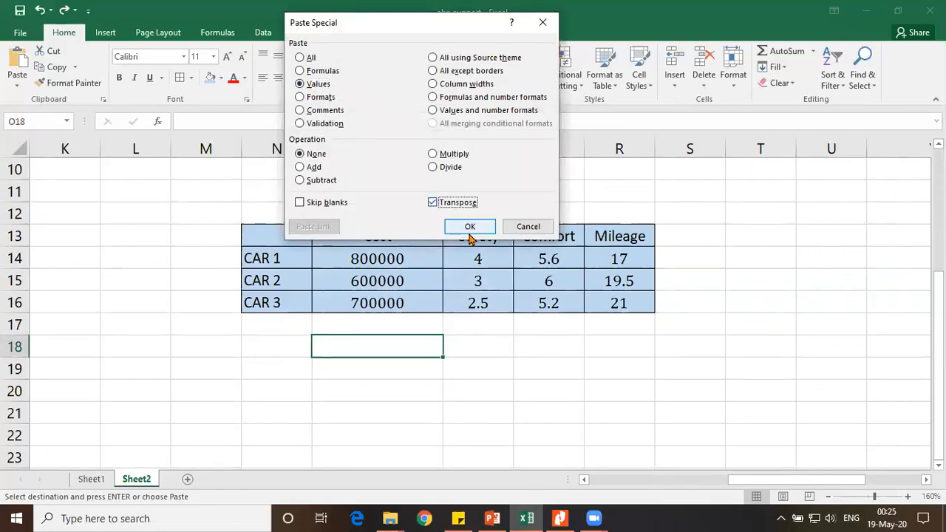
{"action": "left_click", "coordinate": [470, 227]}
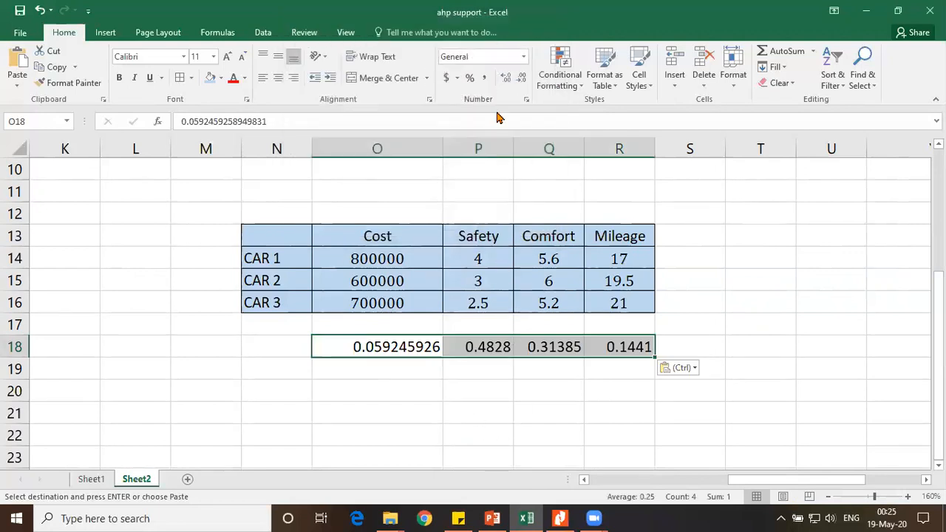
Format the weights in O18:R18 to show six decimal places.
{"action": "left_click", "coordinate": [520, 78]}
{"action": "left_click", "coordinate": [506, 78]}
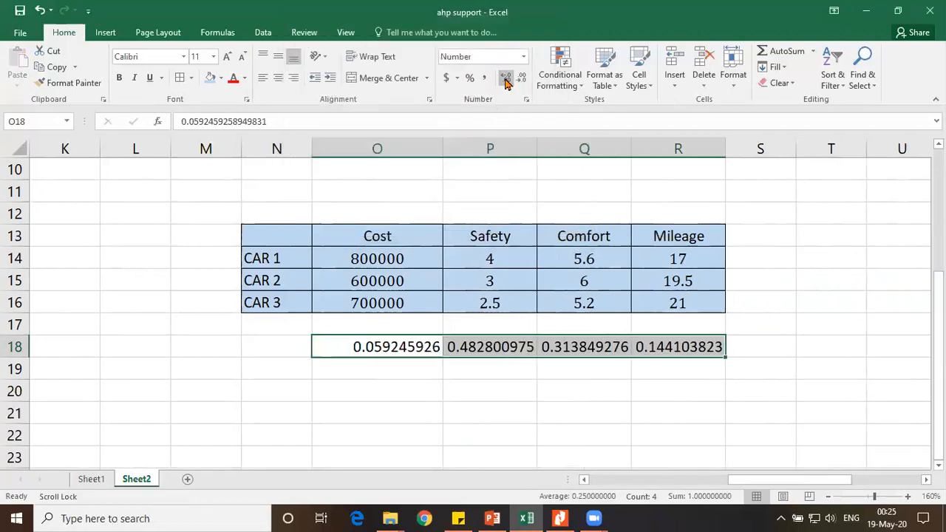
{"action": "left_click", "coordinate": [505, 78]}
{"action": "left_click", "coordinate": [521, 78]}
{"action": "left_click", "coordinate": [521, 78]}
{"action": "left_click", "coordinate": [521, 77]}
{"action": "left_click", "coordinate": [521, 77]}
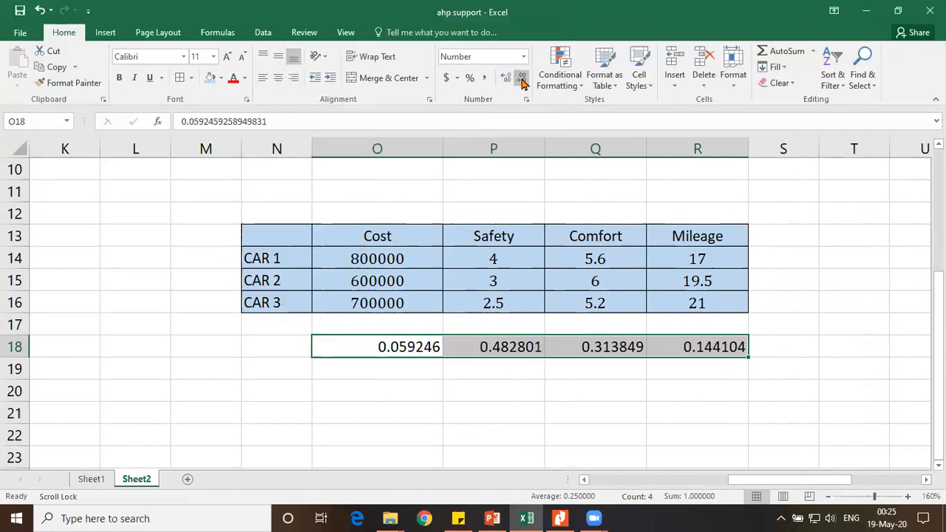
Label the weights row by entering Weights in N18, and select the empty cell N21.
{"action": "scroll", "coordinate": [552, 380], "scroll_direction": "up", "scroll_amount": 3}
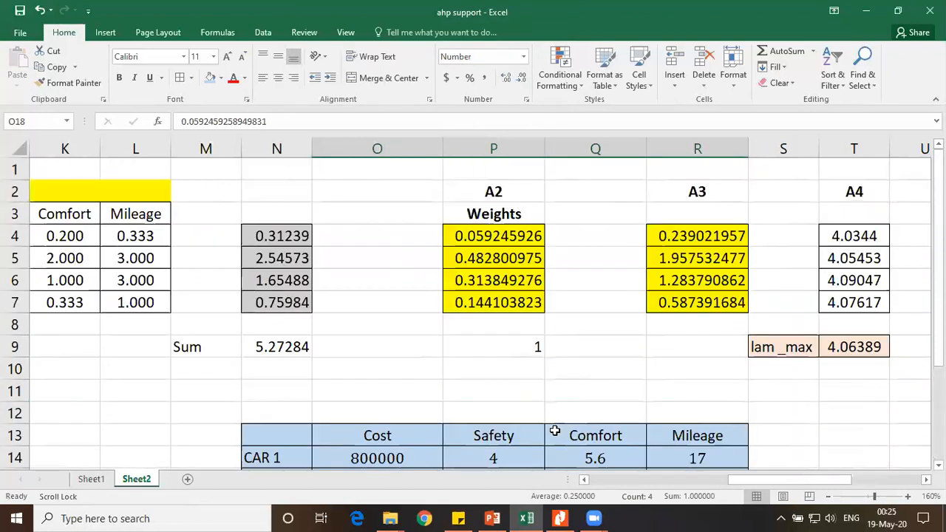
{"action": "scroll", "coordinate": [555, 432], "scroll_direction": "down", "scroll_amount": 3}
{"action": "left_click", "coordinate": [279, 353]}
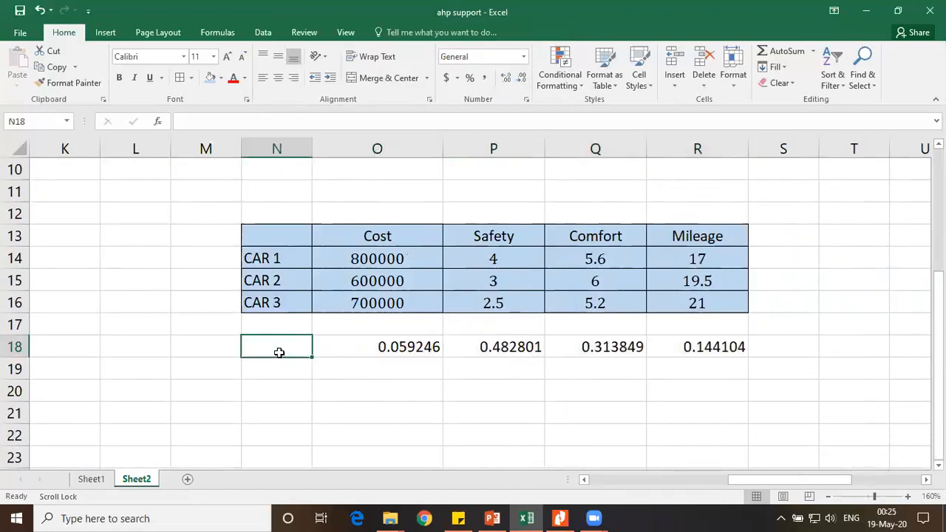
{"action": "type", "text": "Weights"}
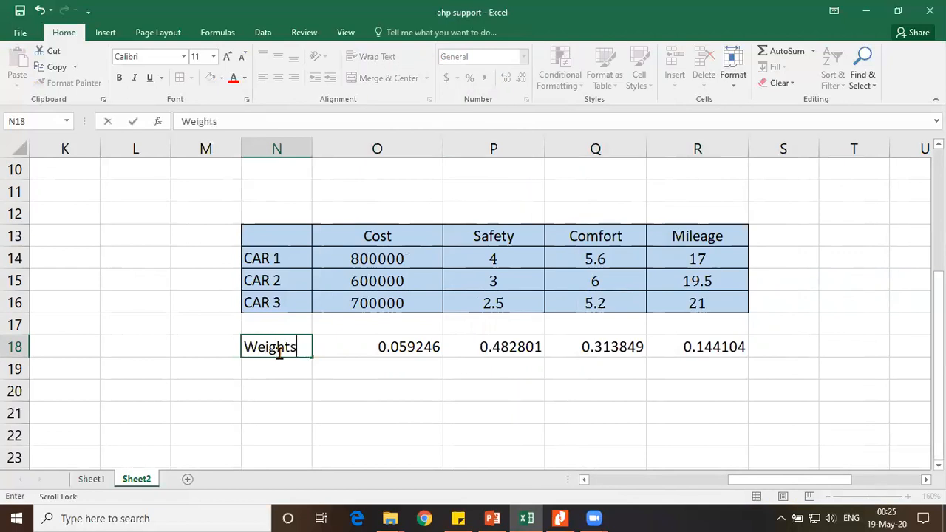
{"action": "key", "text": "Return"}
{"action": "left_click", "coordinate": [316, 413]}
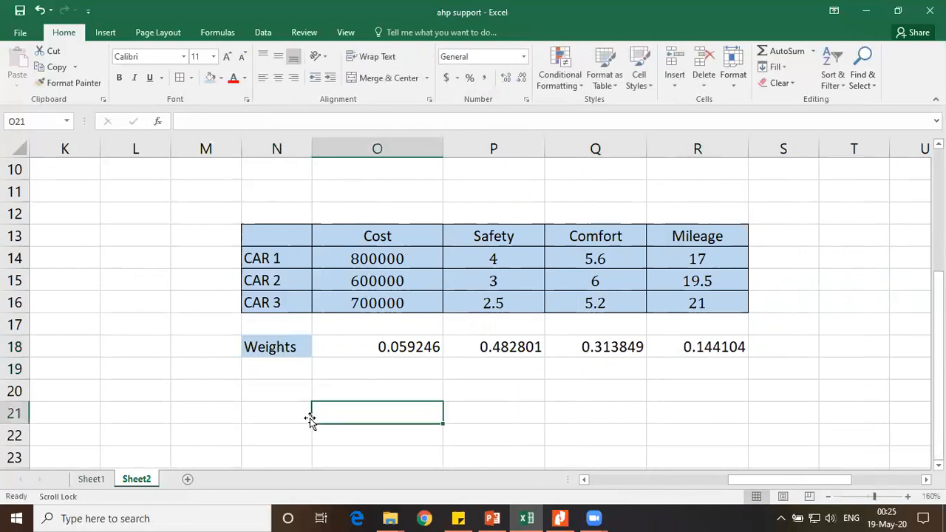
{"action": "left_click", "coordinate": [288, 397]}
{"action": "left_click", "coordinate": [298, 414]}
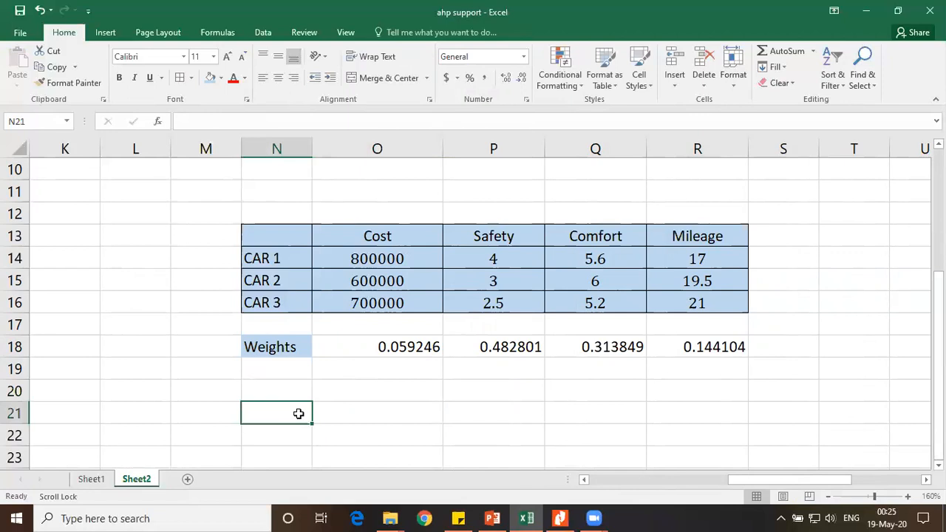
Label N21 as CAR 1, below the weights row.
{"action": "type", "text": "CAR 1"}
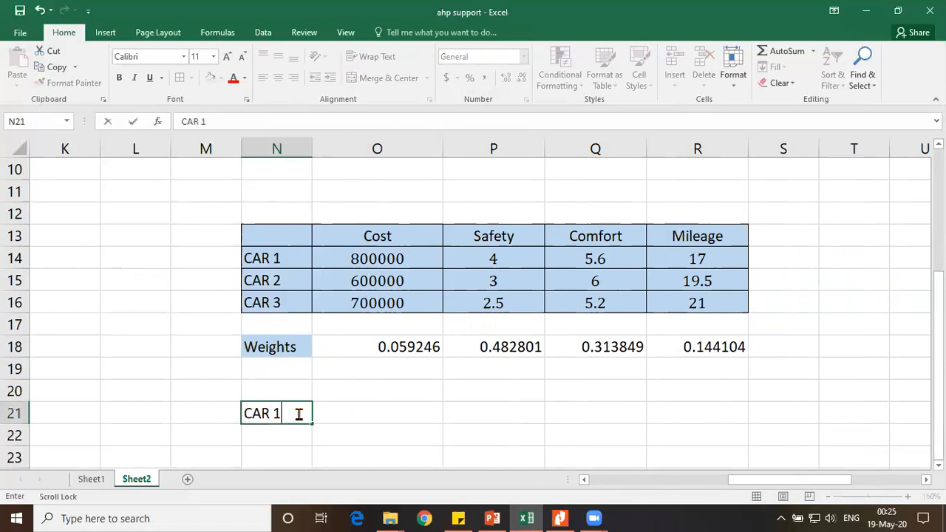
{"action": "scroll", "coordinate": [299, 413], "scroll_direction": "right", "scroll_amount": 1}
{"action": "key", "text": "Return"}
{"action": "scroll", "coordinate": [299, 413], "scroll_direction": "right", "scroll_amount": 1}
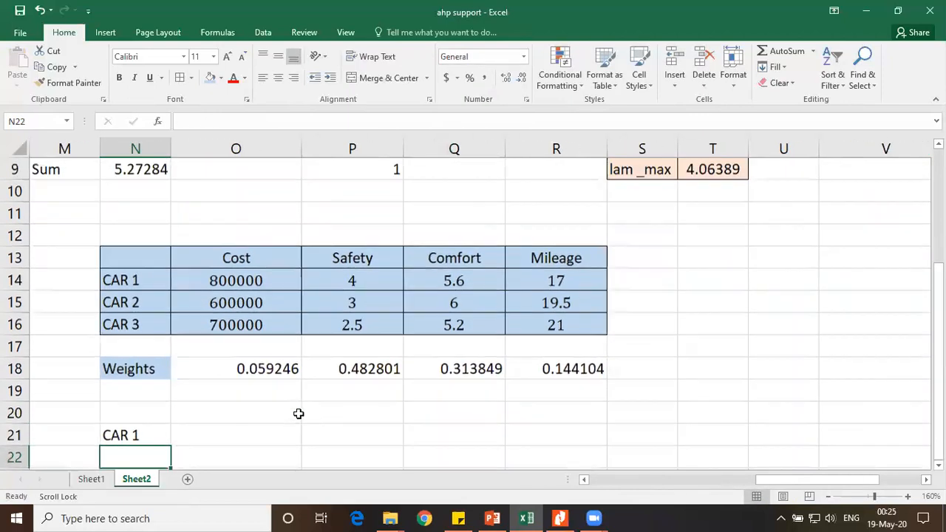
{"action": "scroll", "coordinate": [298, 414], "scroll_direction": "down", "scroll_amount": 3}
Start CAR 1's weighted-score formula in O21 with the cost and safety terms =(O14*$O$18)+(P14*$P$18), keeping the weight references absolute.
{"action": "left_click", "coordinate": [243, 374]}
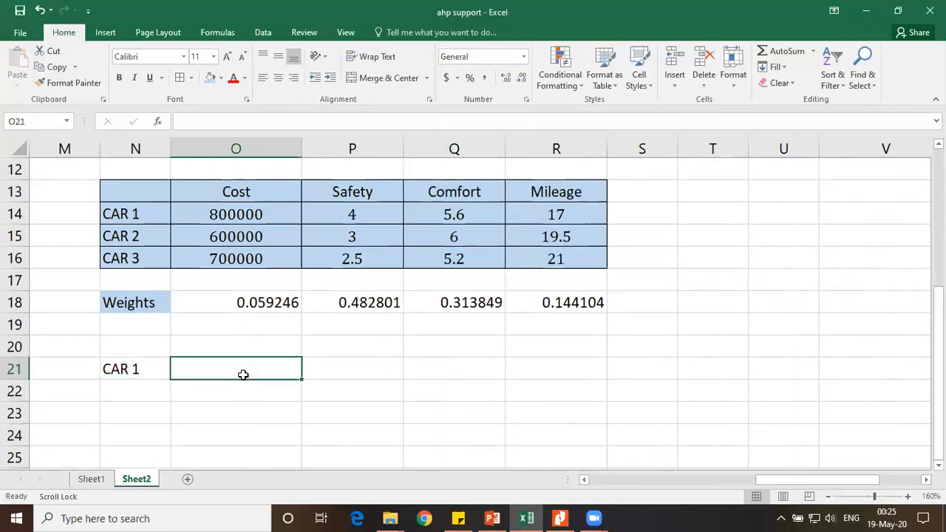
{"action": "type", "text": "=("}
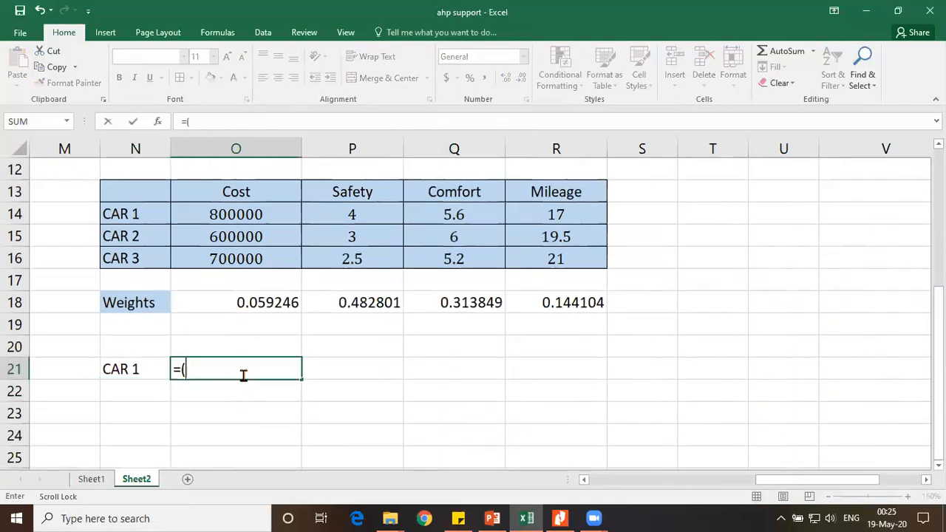
{"action": "left_click", "coordinate": [260, 214]}
{"action": "type", "text": "*"}
{"action": "left_click", "coordinate": [270, 302]}
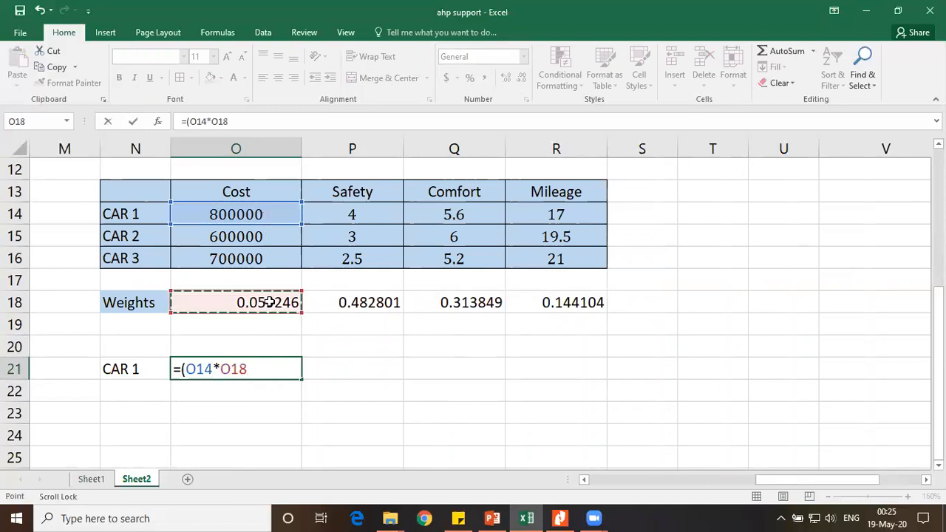
{"action": "key", "text": "F4"}
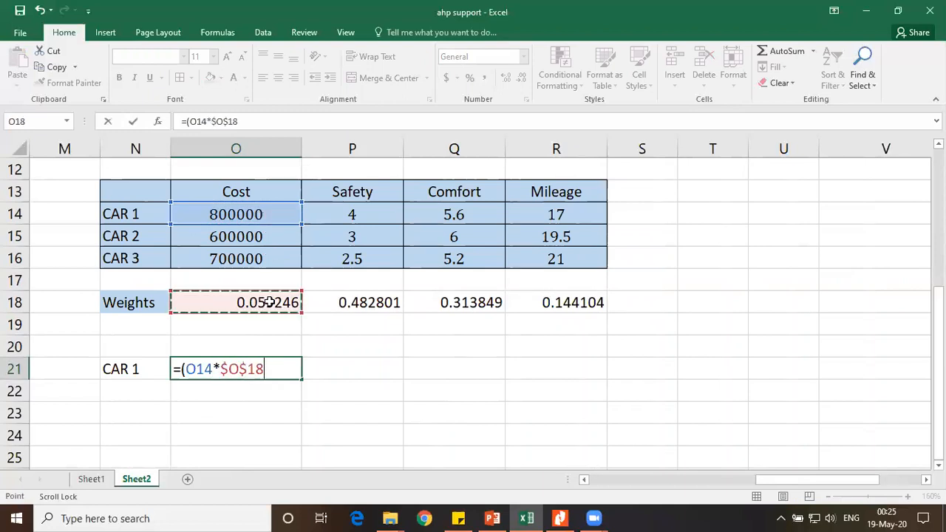
{"action": "type", "text": ")+("}
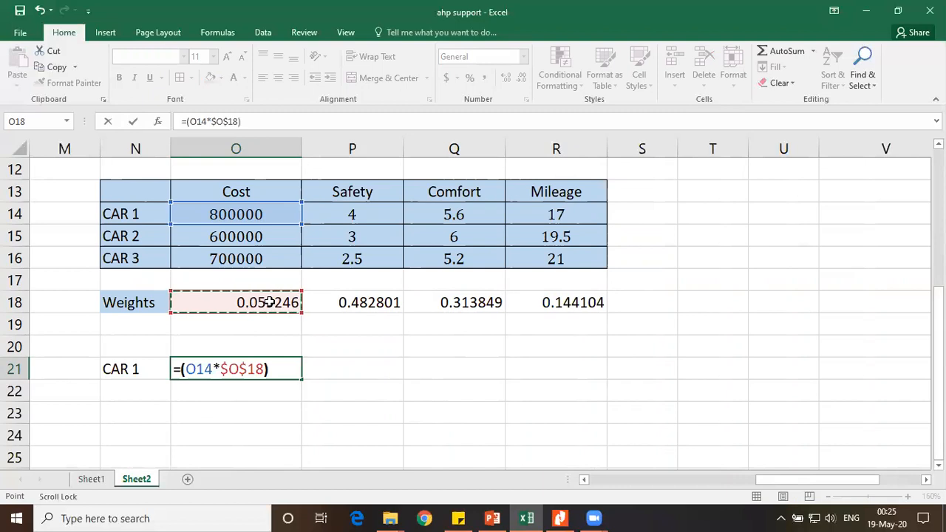
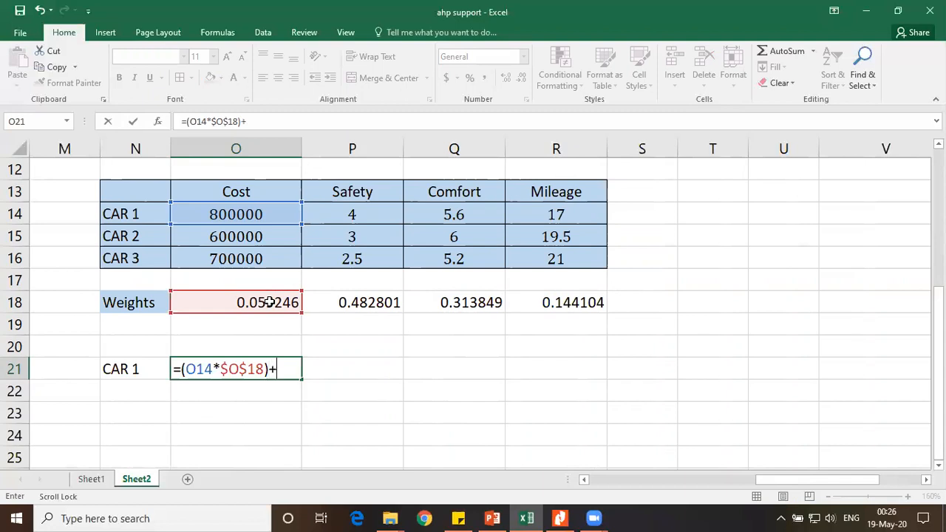
{"action": "left_click", "coordinate": [357, 213]}
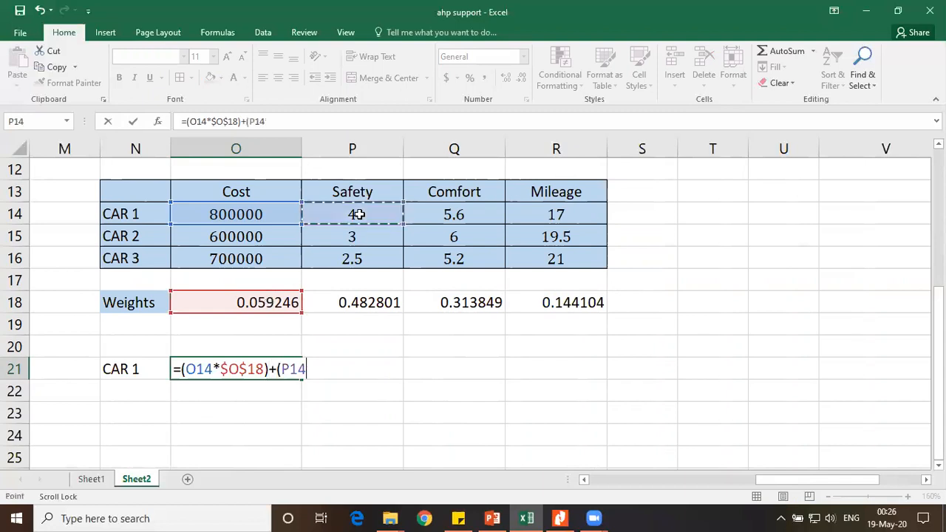
{"action": "type", "text": "*"}
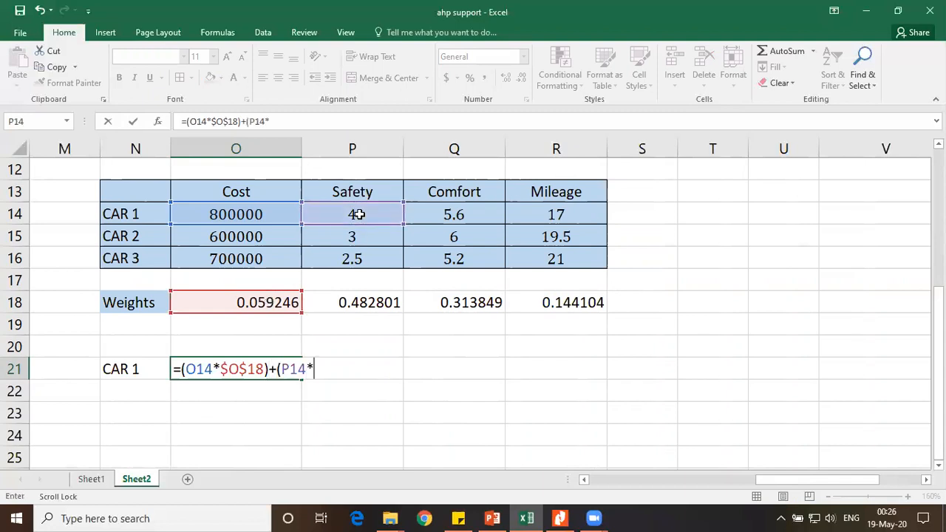
{"action": "left_click", "coordinate": [374, 302]}
{"action": "key", "text": "F4"}
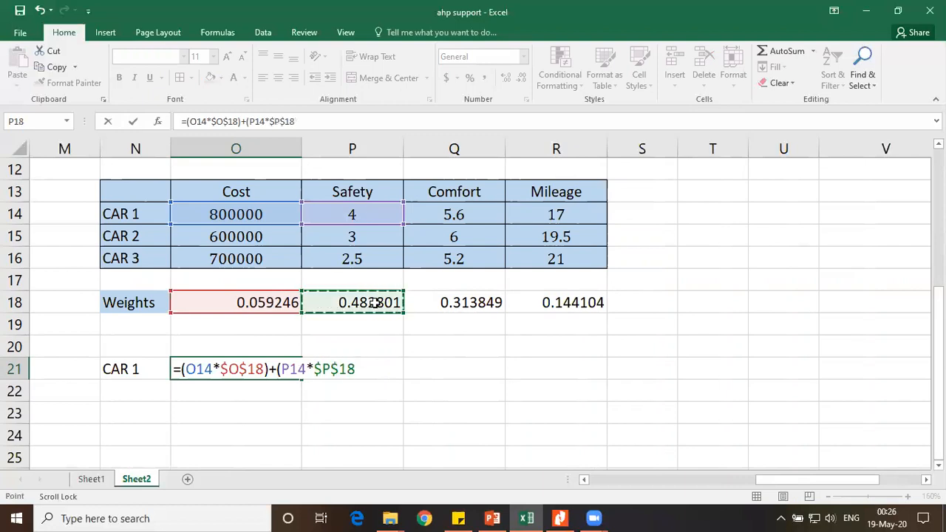
{"action": "type", "text": ")+("}
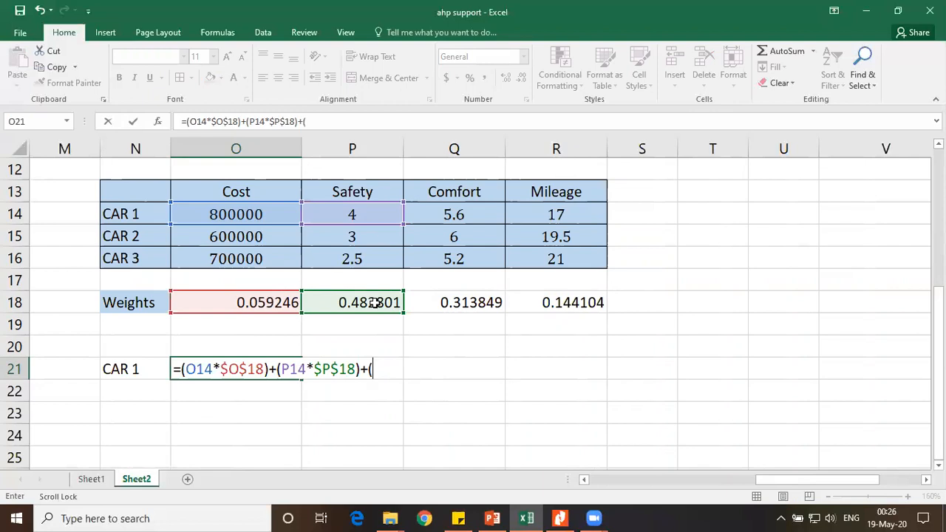
Complete CAR 1's formula in O21 with the comfort and mileage terms (Q14*$Q$18)+(R14*$R$18), keeping the weight references absolute.
{"action": "left_click", "coordinate": [450, 215]}
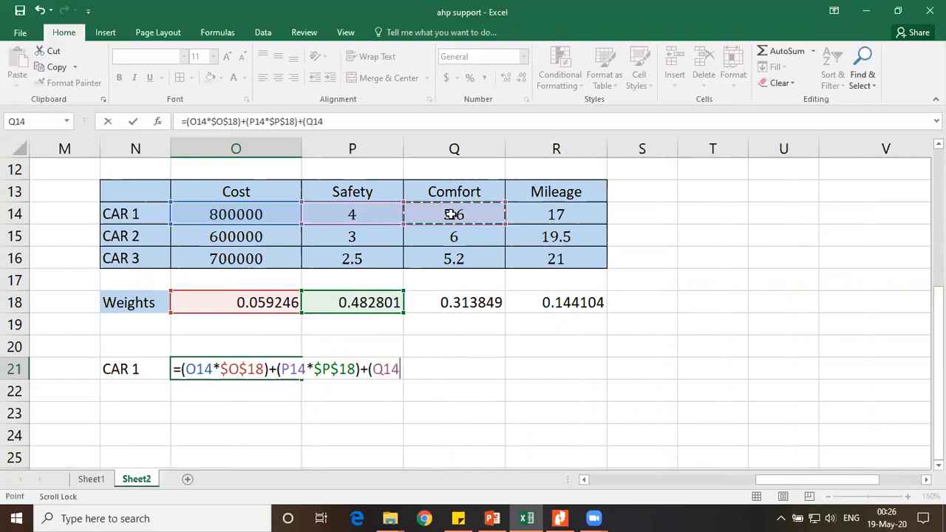
{"action": "type", "text": "*"}
{"action": "left_click", "coordinate": [470, 302]}
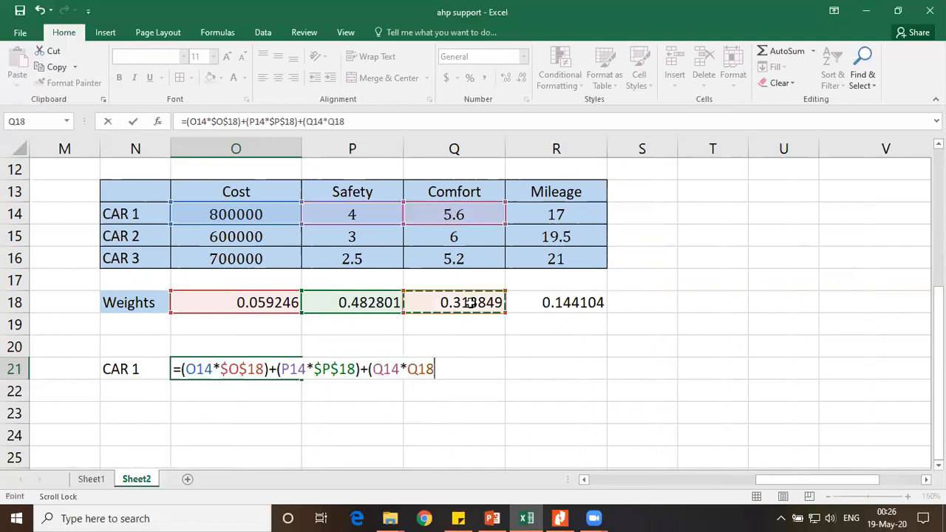
{"action": "key", "text": "F4"}
{"action": "type", "text": ")+("}
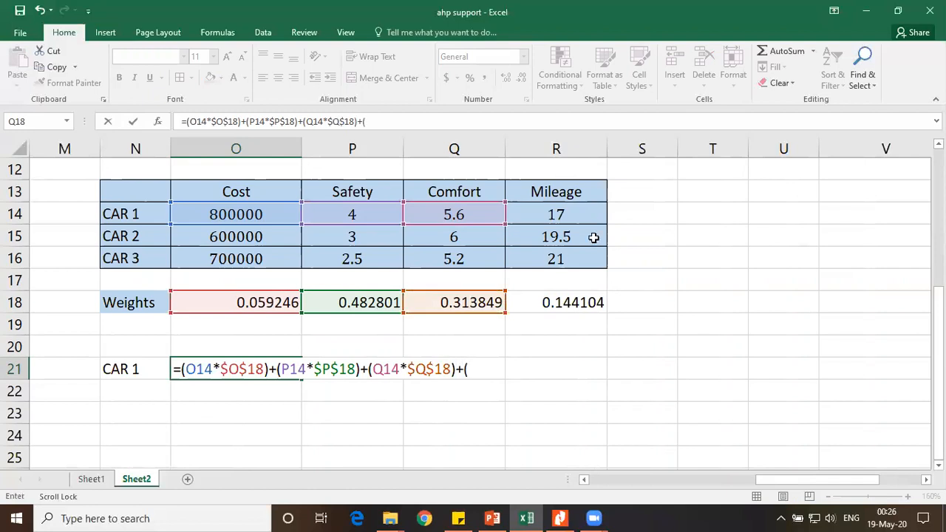
{"action": "left_click", "coordinate": [560, 212]}
{"action": "type", "text": "*"}
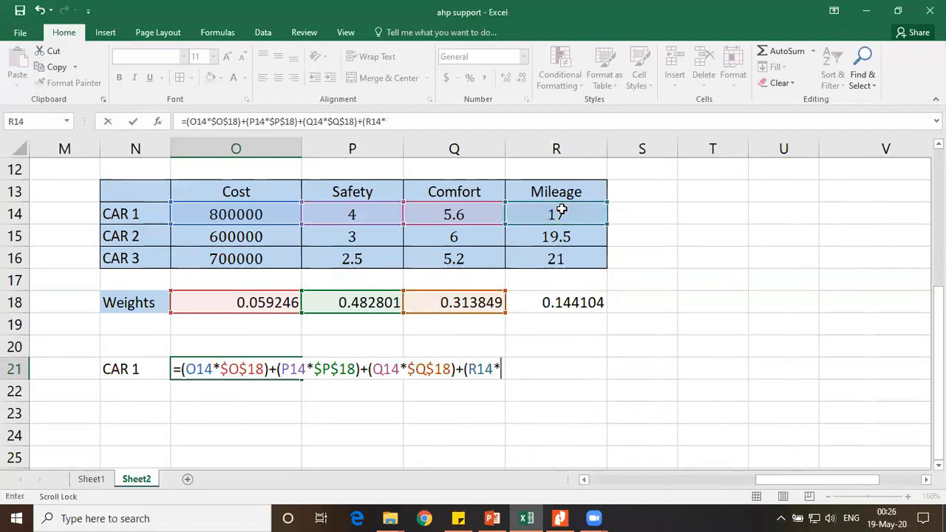
{"action": "left_click", "coordinate": [555, 304]}
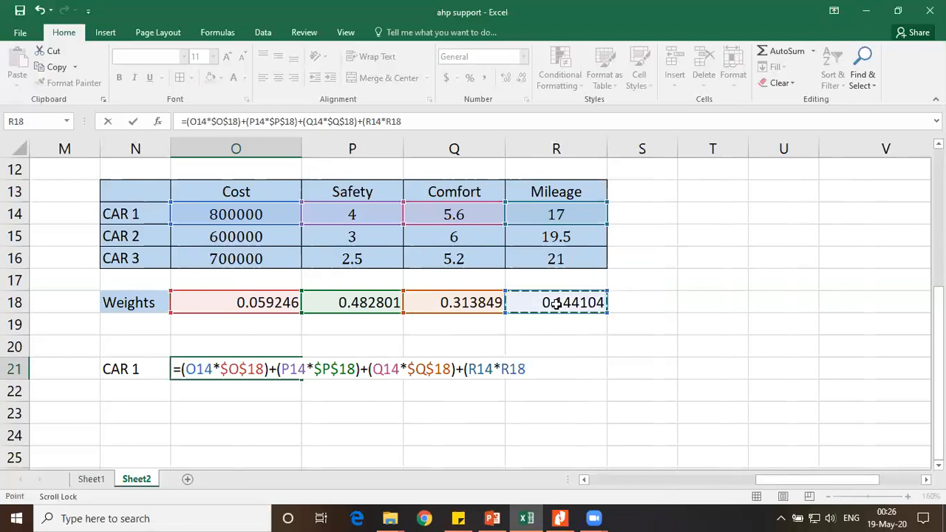
{"action": "key", "text": "F4"}
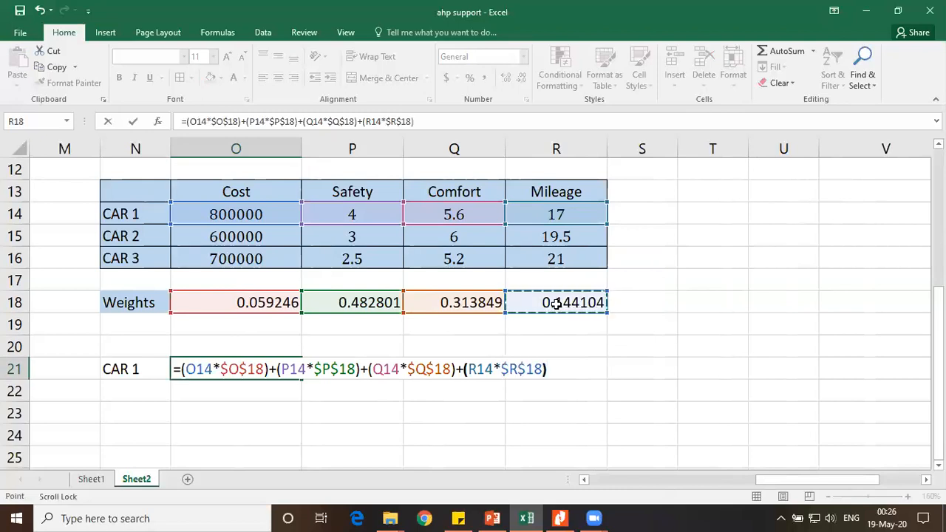
{"action": "type", "text": ")"}
{"action": "key", "text": "Return"}
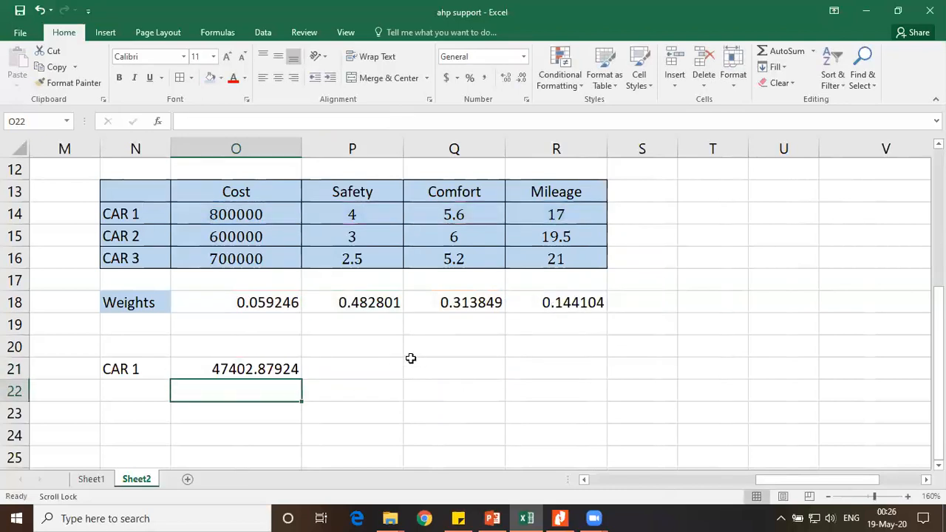
Review the formula in O21 against the Synthesis of Model table on slide 20 in PowerPoint, and return to Excel.
{"action": "double_click", "coordinate": [272, 371]}
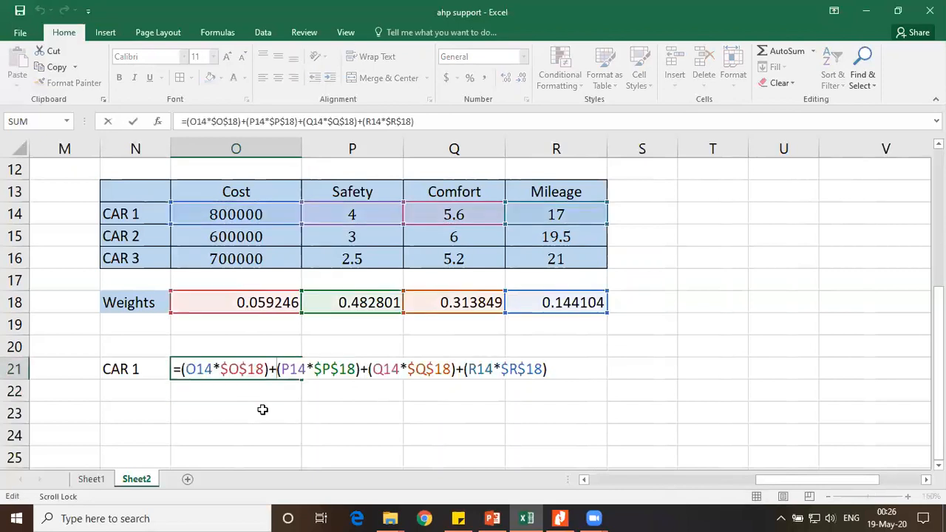
{"action": "left_click", "coordinate": [492, 518]}
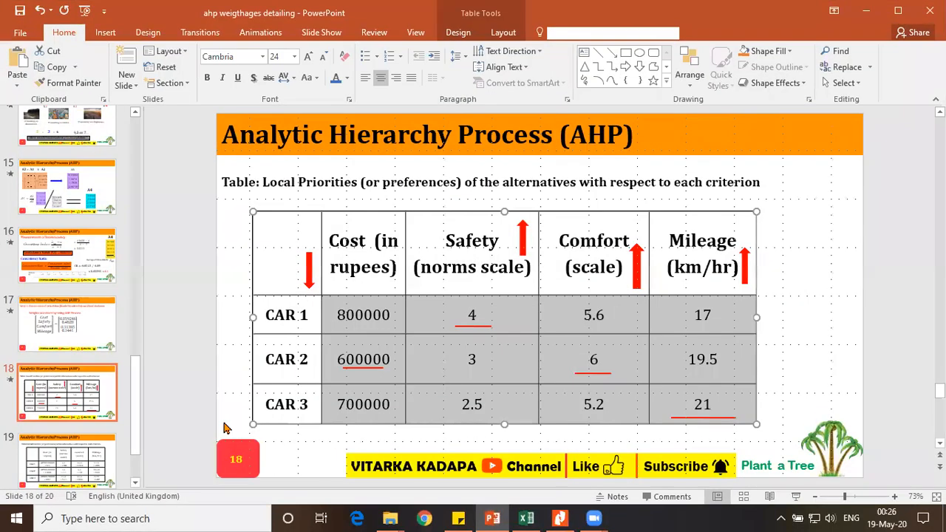
{"action": "left_click", "coordinate": [85, 447]}
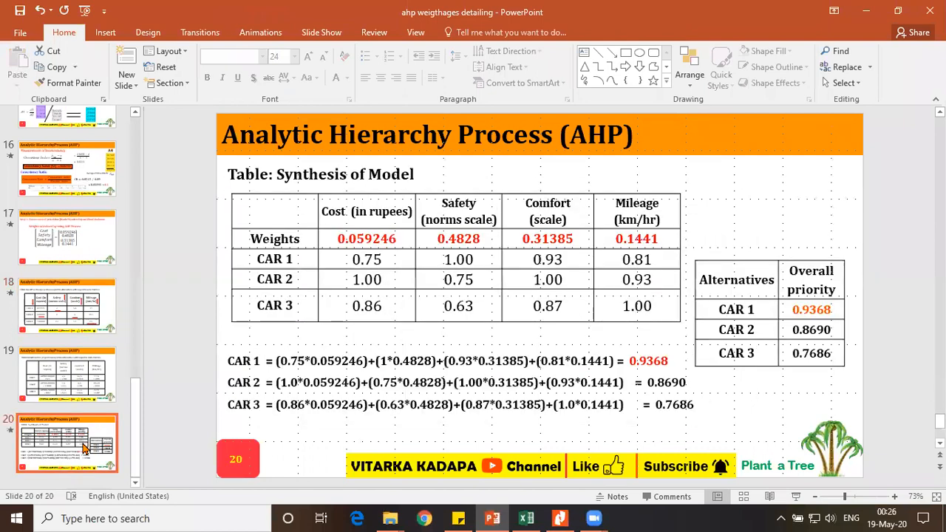
{"action": "left_click", "coordinate": [865, 15]}
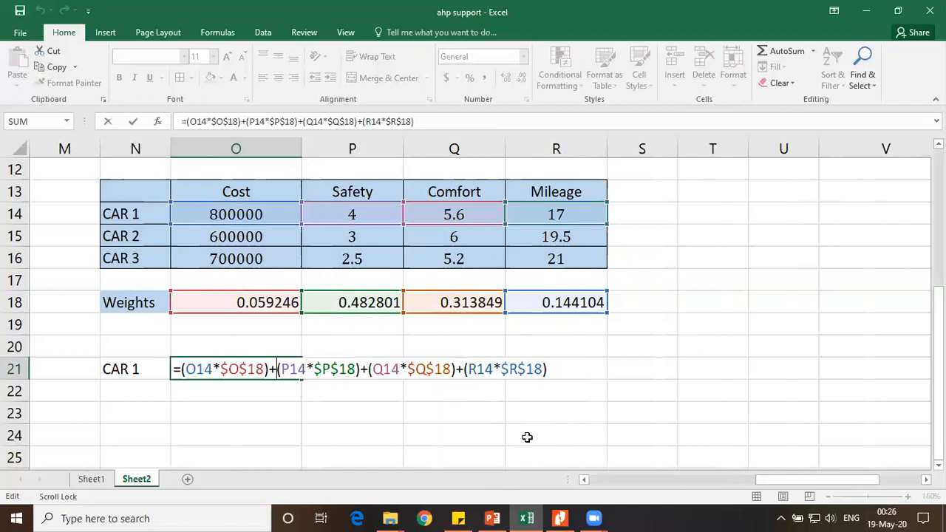
{"action": "key", "text": "ctrl+Return"}
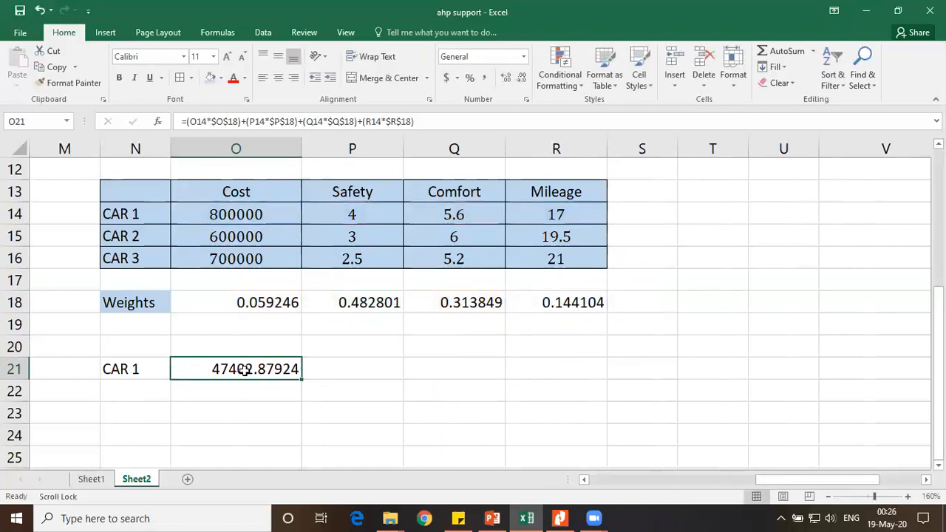
Clear the weighted-score formula from O21 and the CAR 1 label from N21.
{"action": "key", "text": "Delete"}
{"action": "left_click", "coordinate": [146, 376]}
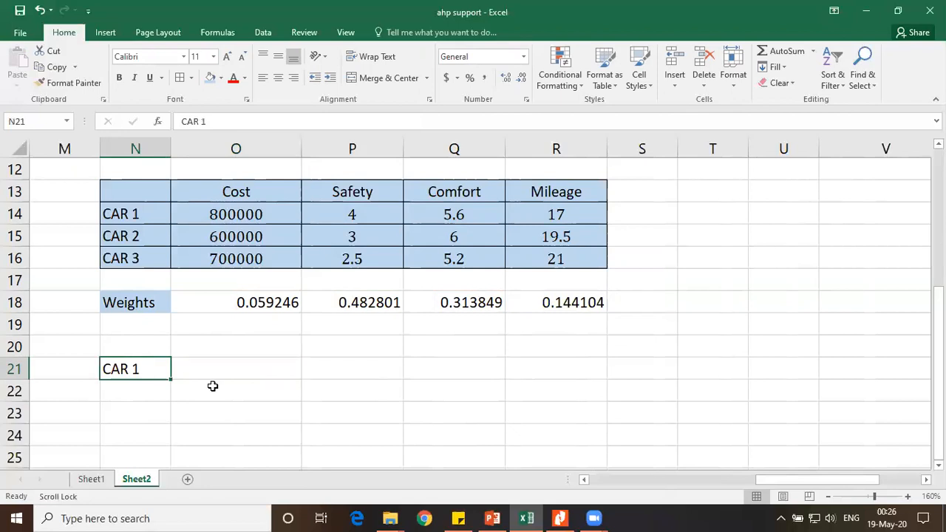
{"action": "key", "text": "Delete"}
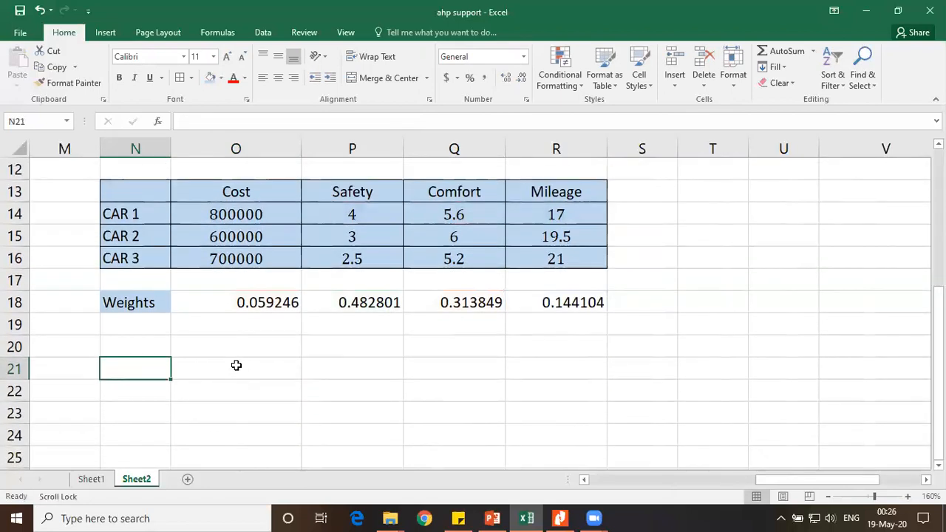
Normalize CAR 1's cost in O21 by dividing the lowest cost by it with =$O$15/O14.
{"action": "scroll", "coordinate": [236, 365], "scroll_direction": "up", "scroll_amount": 1}
{"action": "left_click", "coordinate": [241, 432]}
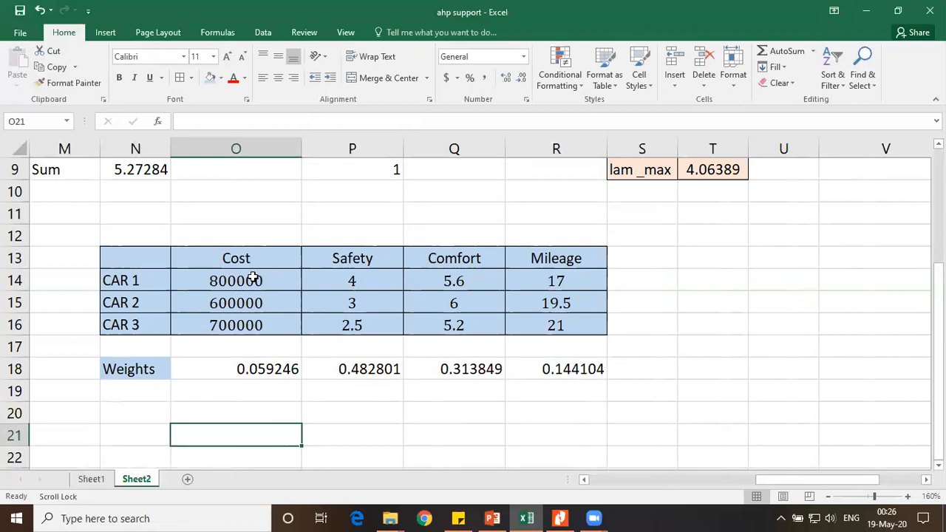
{"action": "scroll", "coordinate": [258, 347], "scroll_direction": "down", "scroll_amount": 1}
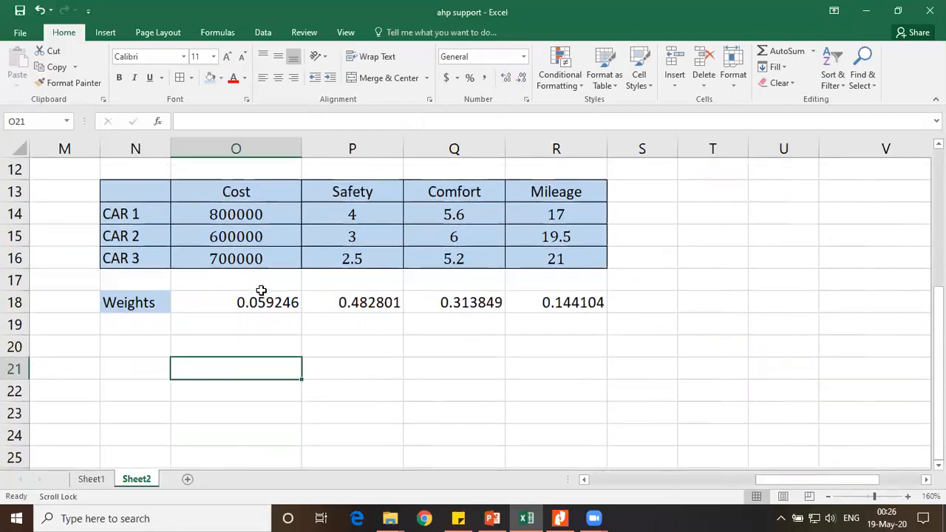
{"action": "type", "text": "="}
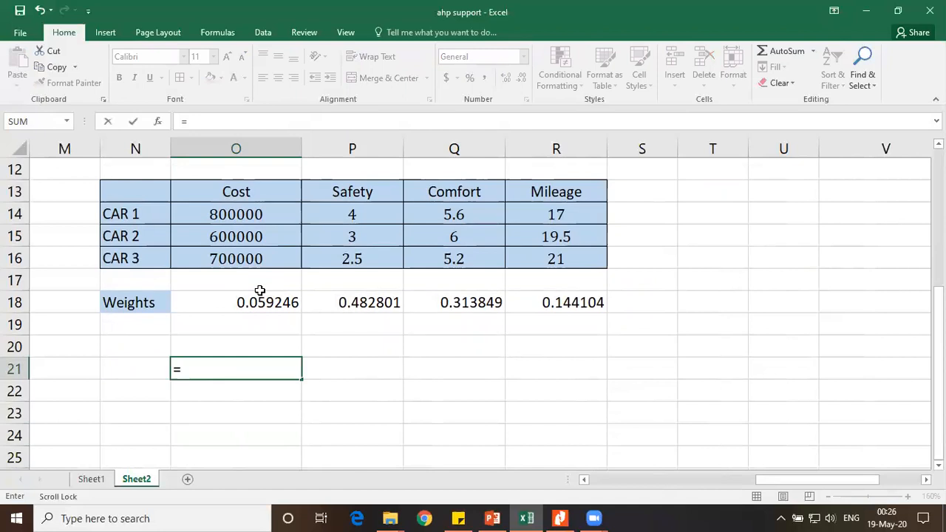
{"action": "left_click", "coordinate": [223, 236]}
{"action": "key", "text": "F4"}
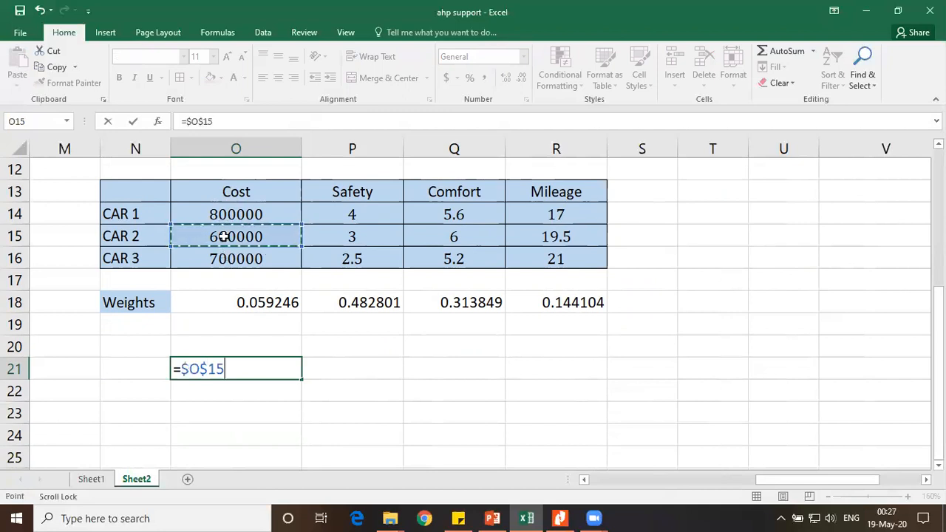
{"action": "type", "text": "/"}
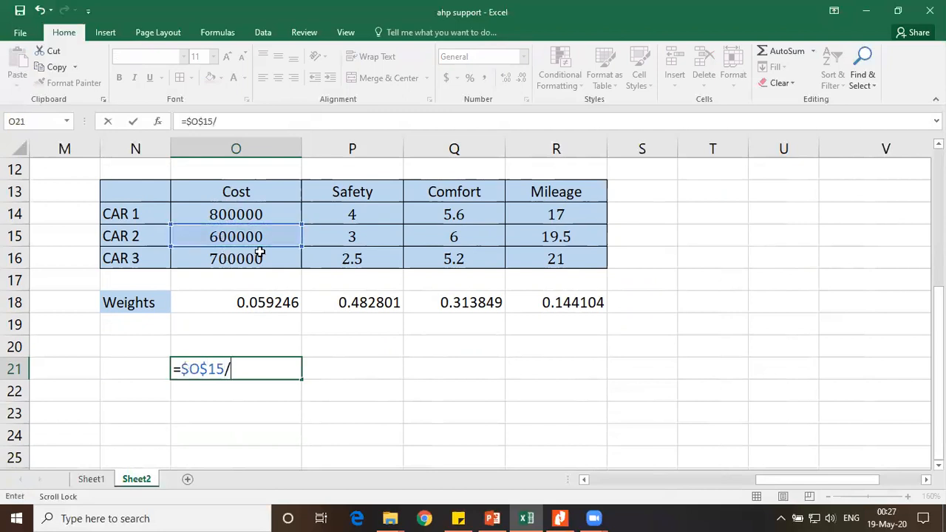
{"action": "left_click", "coordinate": [246, 210]}
{"action": "key", "text": "Return"}
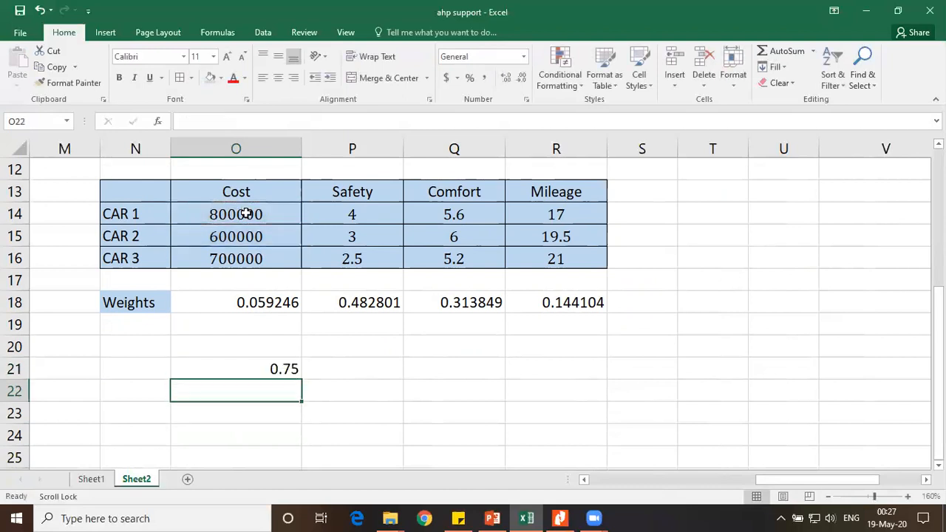
Copy the car labels from N14:N16 to N21:N23.
{"action": "left_click", "coordinate": [148, 367]}
{"action": "left_click_drag", "start_coordinate": [125, 215], "coordinate": [135, 254]}
{"action": "key", "text": "ctrl+c"}
{"action": "left_click", "coordinate": [158, 373]}
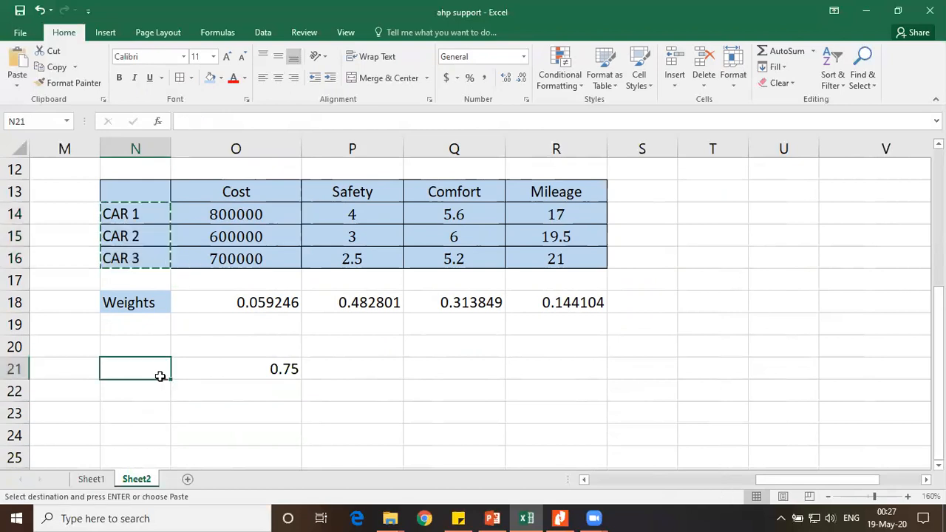
{"action": "key", "text": "ctrl+v"}
Merge and center N20:R20 above the copied car labels and title it Normalization.
{"action": "left_click_drag", "start_coordinate": [152, 348], "coordinate": [595, 347]}
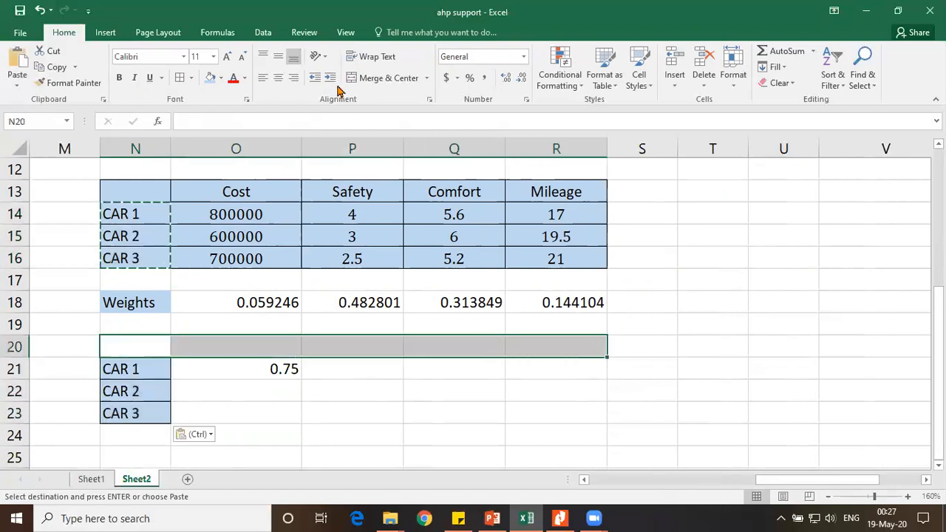
{"action": "left_click", "coordinate": [380, 79]}
{"action": "type", "text": "Normal"}
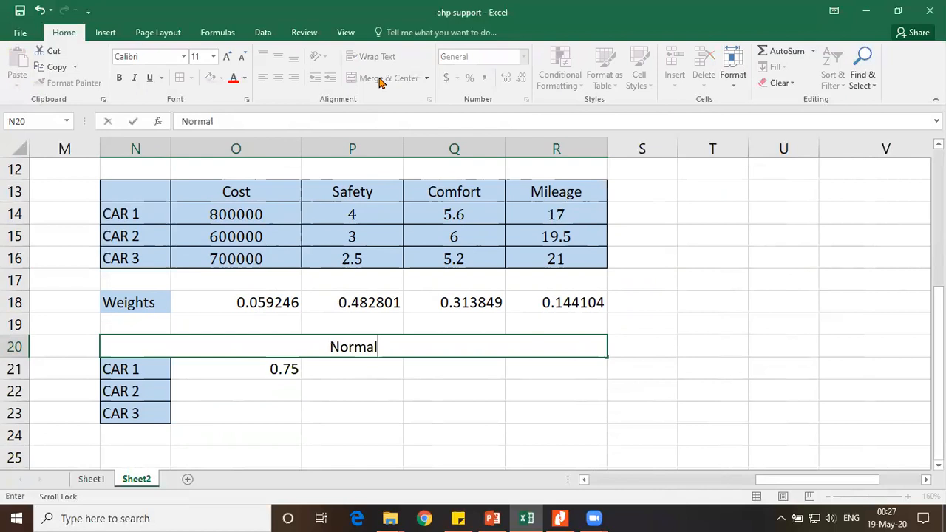
{"action": "type", "text": "ization"}
{"action": "key", "text": "Return"}
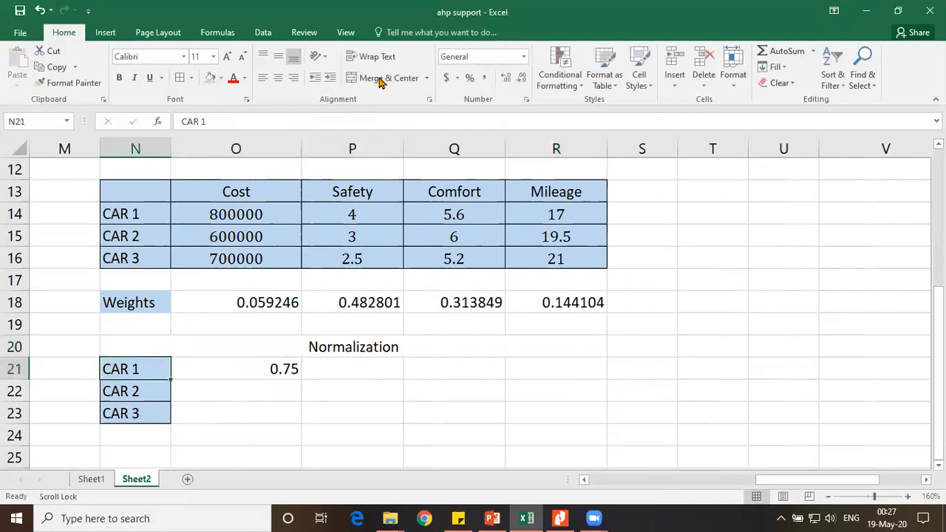
Fill CAR 1's cost normalization formula down through O23 and insert a blank row directly below the Normalization title.
{"action": "left_click", "coordinate": [296, 374]}
{"action": "left_click_drag", "start_coordinate": [299, 377], "coordinate": [301, 423]}
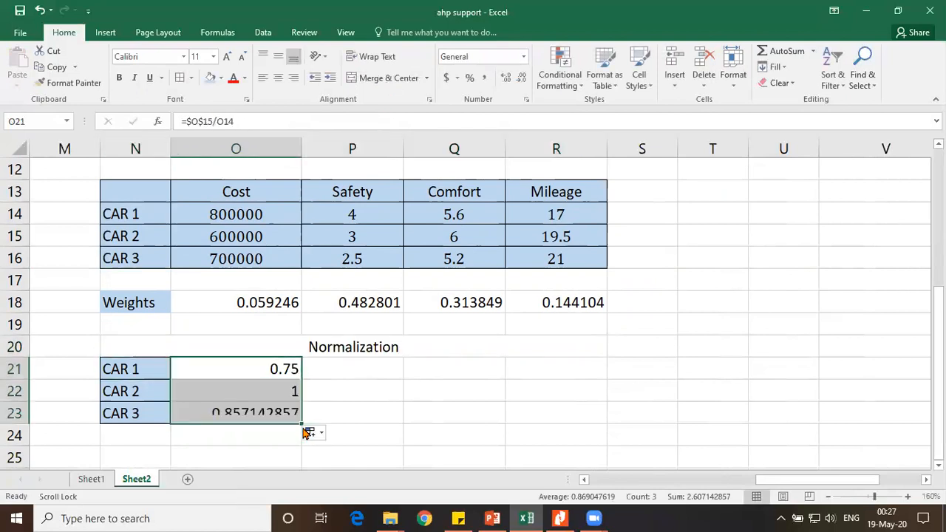
{"action": "right_click", "coordinate": [13, 367]}
{"action": "left_click", "coordinate": [53, 260]}
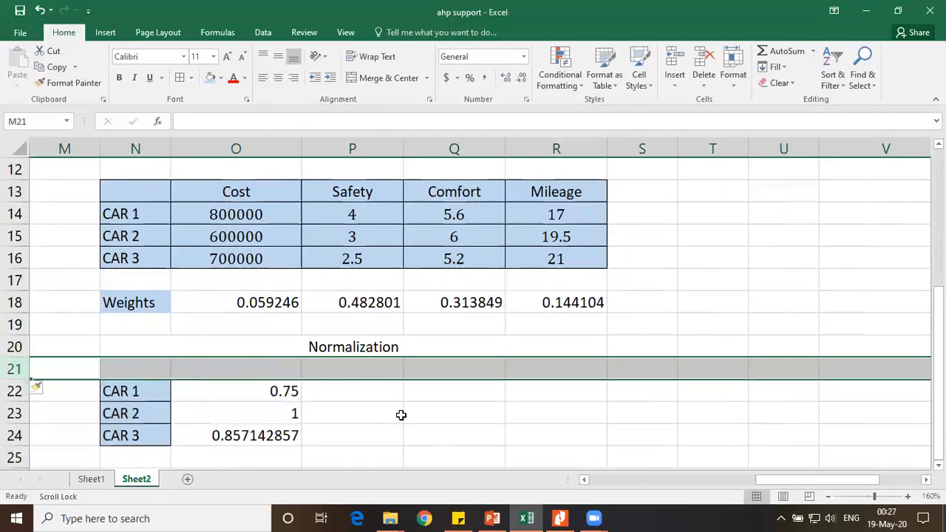
Copy the Cost, Safety, Comfort and Mileage headers from O13:R13 into O21:R21.
{"action": "left_click", "coordinate": [347, 415]}
{"action": "left_click_drag", "start_coordinate": [235, 192], "coordinate": [570, 190]}
{"action": "key", "text": "ctrl+c"}
{"action": "left_click_drag", "start_coordinate": [237, 368], "coordinate": [557, 373]}
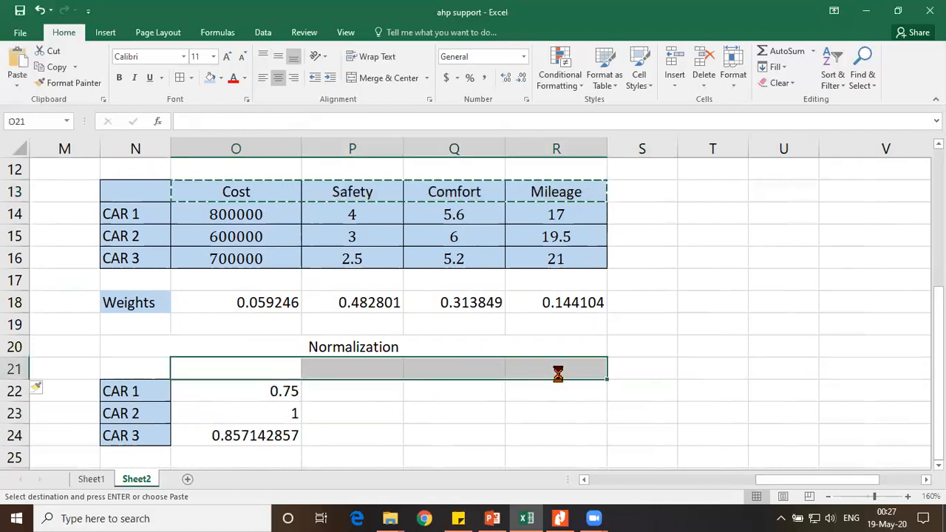
{"action": "key", "text": "ctrl+v"}
Add all borders and a light orange fill to the normalization table N21:R24.
{"action": "left_click_drag", "start_coordinate": [135, 369], "coordinate": [555, 439]}
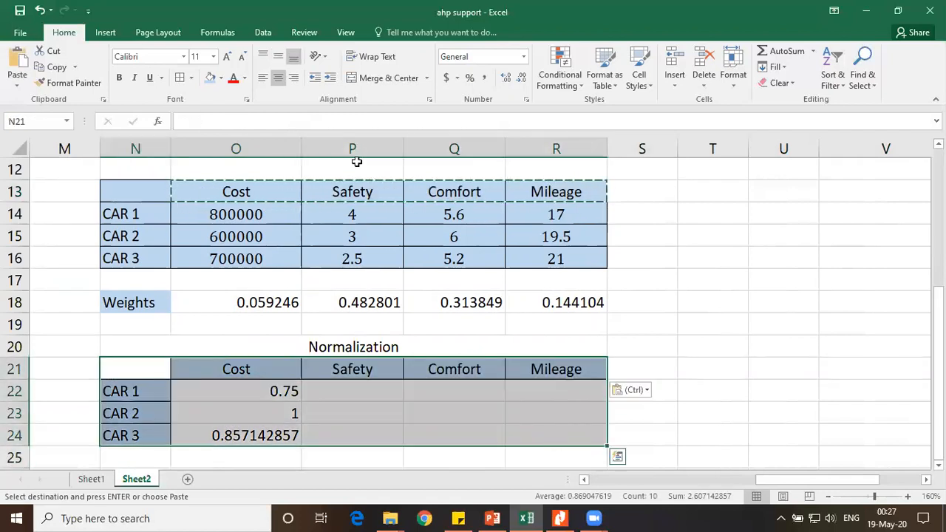
{"action": "left_click", "coordinate": [179, 78]}
{"action": "left_click", "coordinate": [221, 78]}
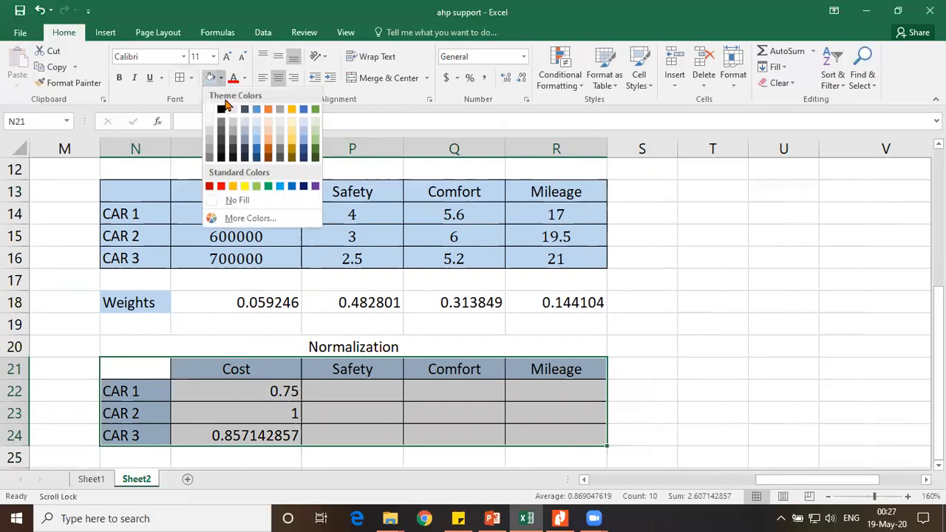
{"action": "left_click", "coordinate": [270, 132]}
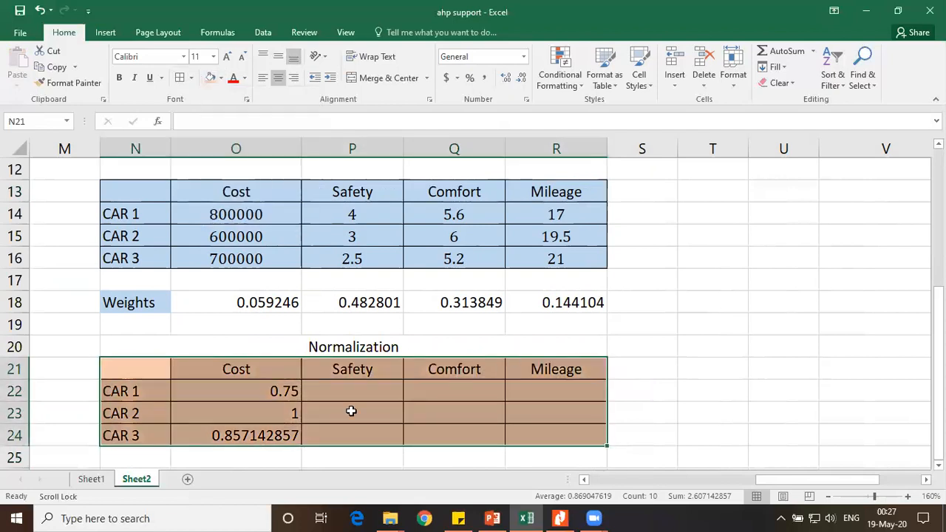
{"action": "left_click", "coordinate": [352, 412]}
Normalize the Safety column by the highest safety value with =P14/$P$14 in P22, filled down to P24.
{"action": "scroll", "coordinate": [409, 372], "scroll_direction": "down", "scroll_amount": 3}
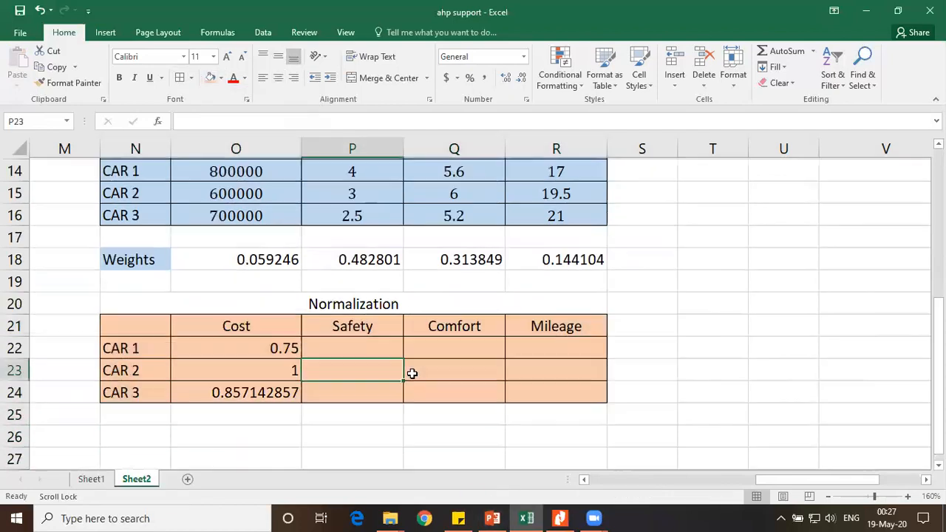
{"action": "left_click", "coordinate": [346, 322]}
{"action": "scroll", "coordinate": [332, 393], "scroll_direction": "up", "scroll_amount": 1}
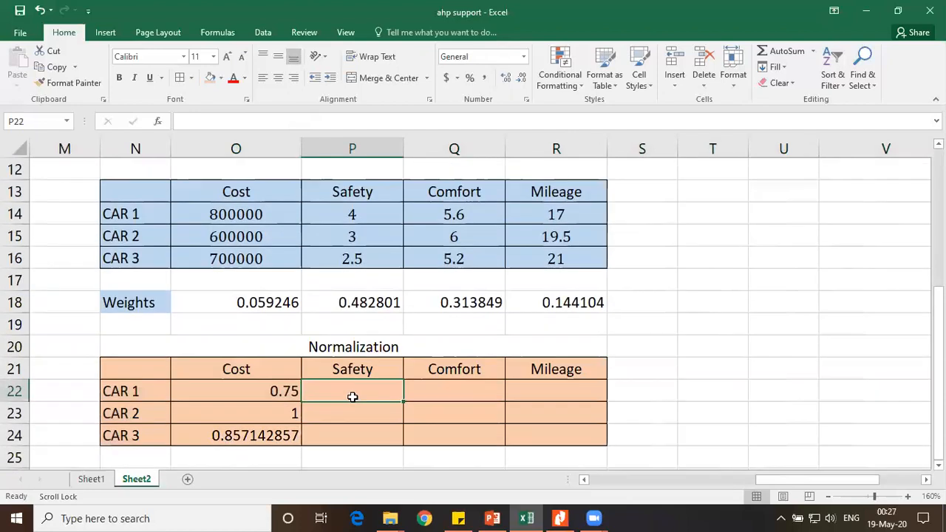
{"action": "type", "text": "="}
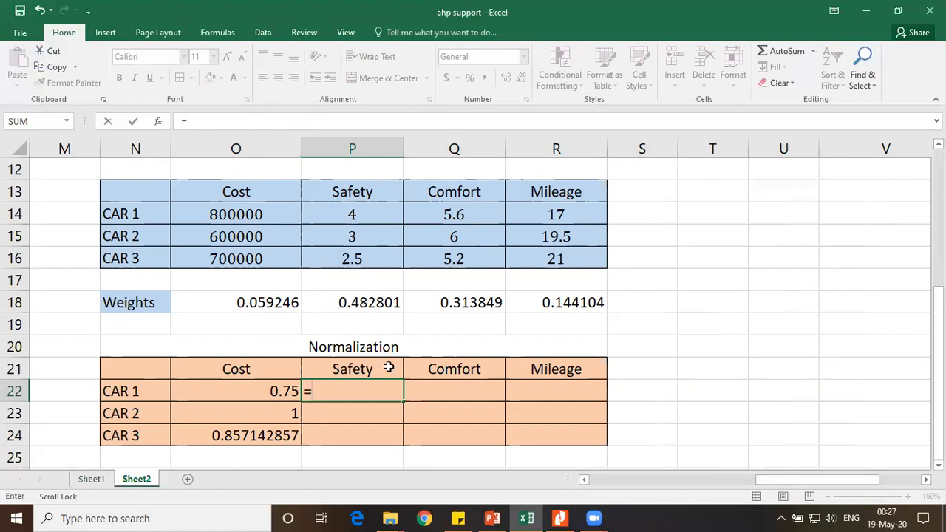
{"action": "left_click", "coordinate": [356, 214]}
{"action": "type", "text": "/"}
{"action": "left_click", "coordinate": [359, 215]}
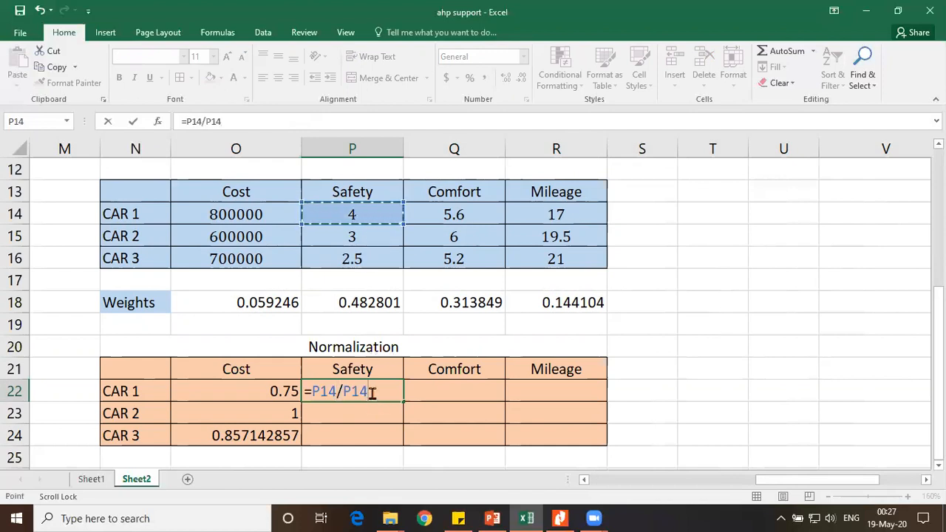
{"action": "key", "text": "F4"}
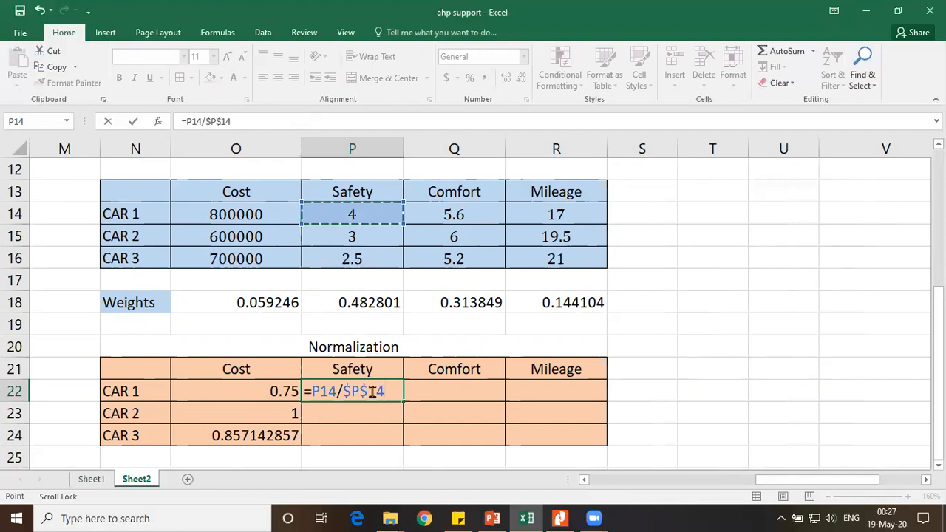
{"action": "key", "text": "Return"}
{"action": "left_click", "coordinate": [391, 388]}
{"action": "left_click_drag", "start_coordinate": [403, 400], "coordinate": [404, 440]}
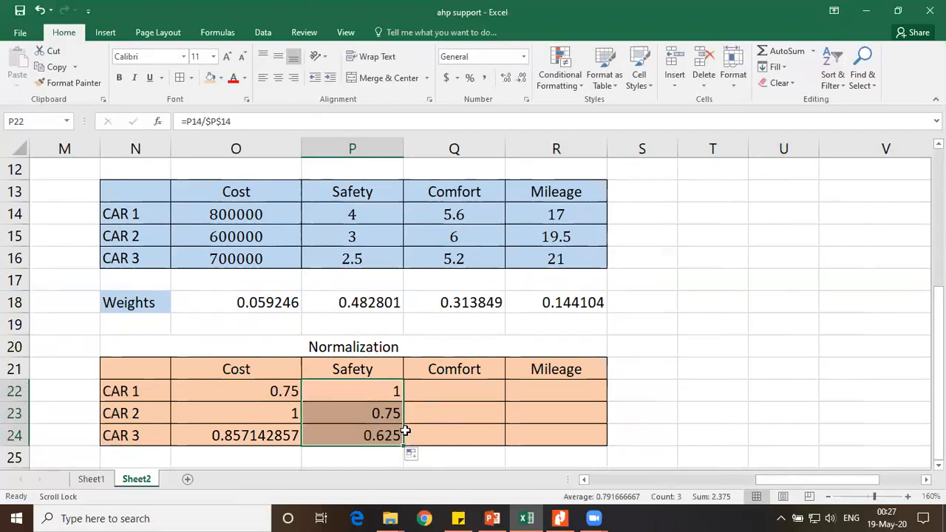
Normalize the Comfort column by the highest comfort value with =Q14/$Q$15 in Q22, filled down to Q24.
{"action": "left_click", "coordinate": [450, 395]}
{"action": "type", "text": "="}
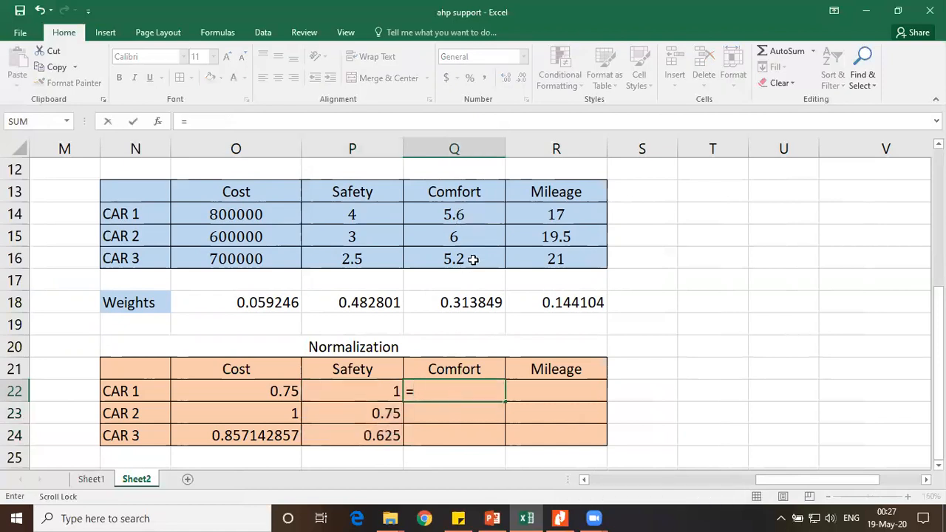
{"action": "left_click", "coordinate": [463, 213]}
{"action": "type", "text": "/"}
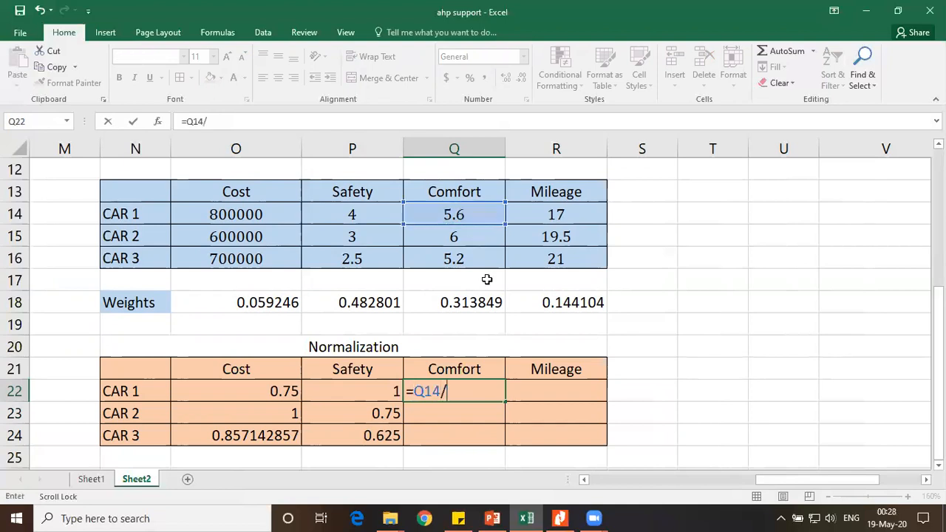
{"action": "left_click", "coordinate": [467, 238]}
{"action": "key", "text": "F4"}
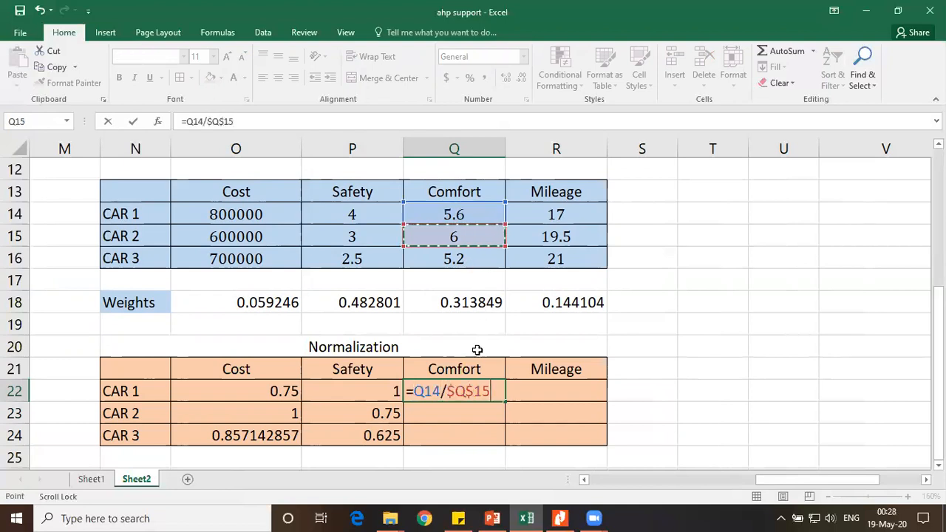
{"action": "key", "text": "Return"}
{"action": "left_click", "coordinate": [488, 395]}
{"action": "left_click_drag", "start_coordinate": [506, 400], "coordinate": [511, 443]}
Normalize the Mileage column by the highest mileage with =R14/$R$16 in R22, filled down to R24.
{"action": "left_click", "coordinate": [548, 393]}
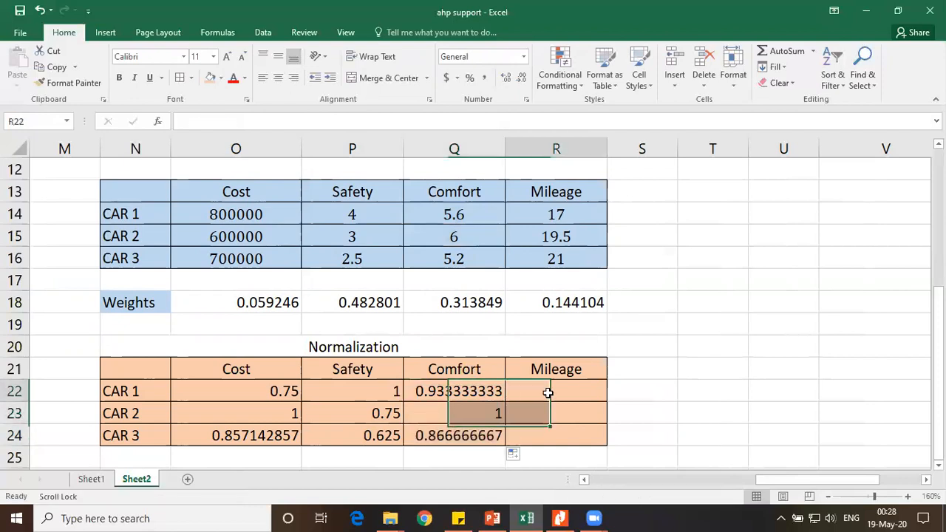
{"action": "key", "text": "F12"}
{"action": "left_click", "coordinate": [429, 328]}
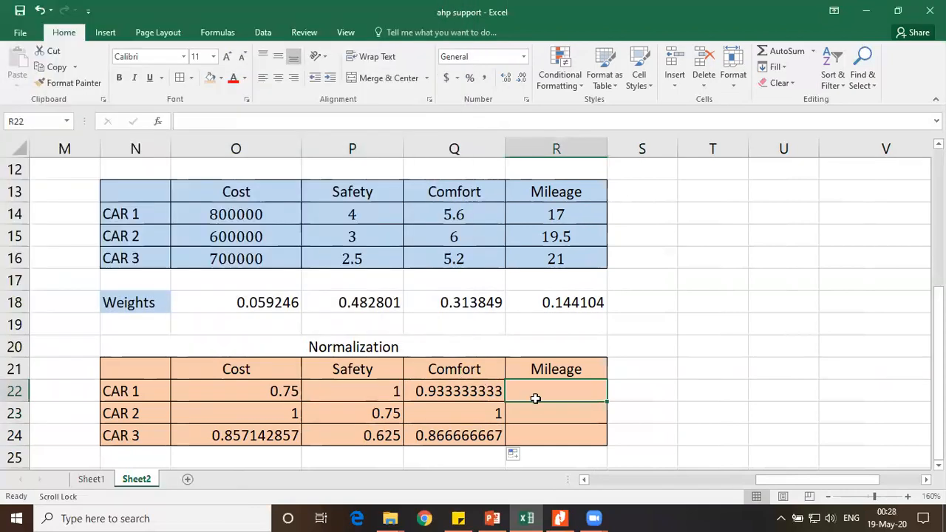
{"action": "type", "text": "="}
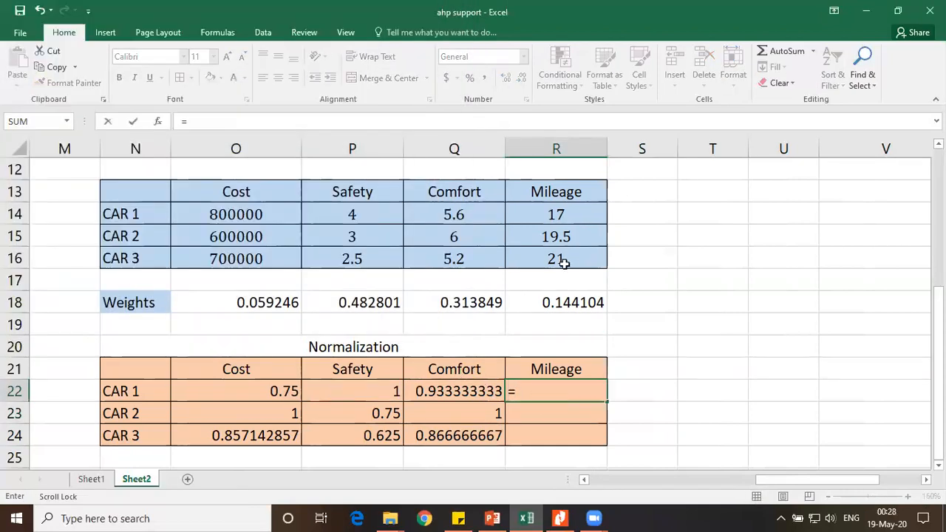
{"action": "left_click", "coordinate": [574, 214]}
{"action": "type", "text": "/"}
{"action": "left_click", "coordinate": [574, 260]}
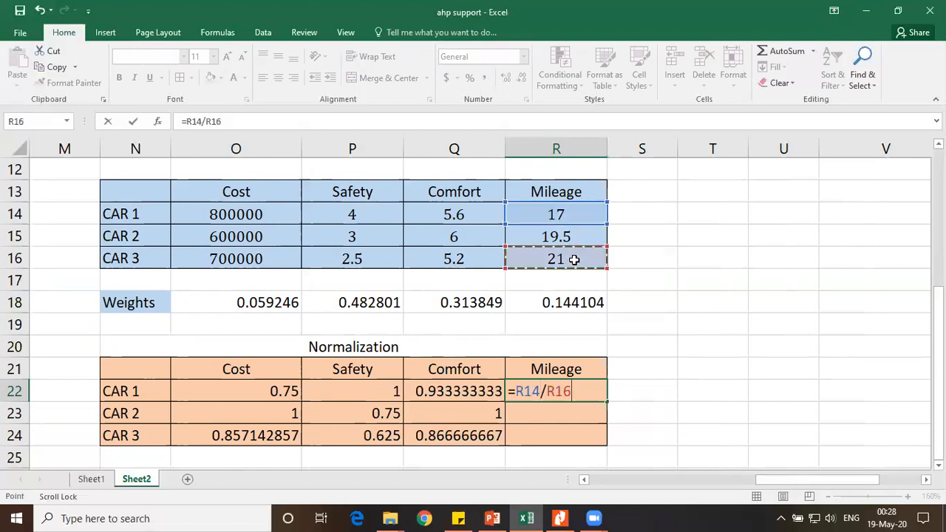
{"action": "key", "text": "F4"}
{"action": "key", "text": "Return"}
{"action": "left_click", "coordinate": [570, 395]}
{"action": "left_click_drag", "start_coordinate": [605, 406], "coordinate": [534, 439]}
Format the normalized values in O22:R24 to four decimal places, centered horizontally and vertically.
{"action": "left_click_drag", "start_coordinate": [239, 387], "coordinate": [545, 444]}
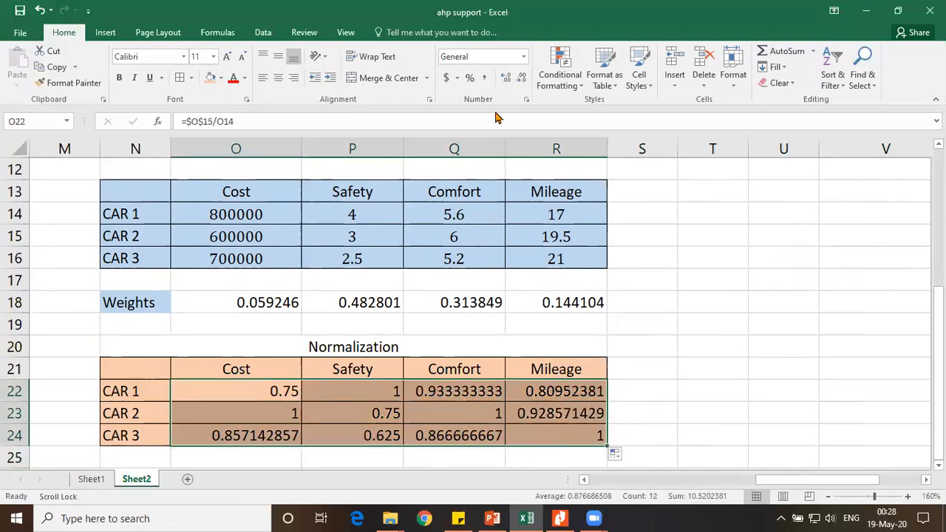
{"action": "left_click", "coordinate": [504, 78]}
{"action": "left_click", "coordinate": [503, 78]}
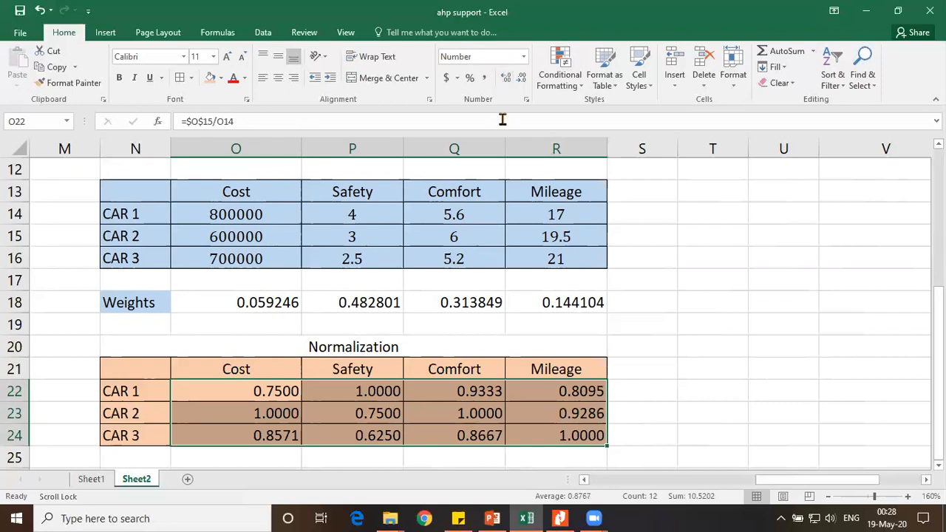
{"action": "left_click", "coordinate": [277, 56]}
{"action": "left_click", "coordinate": [278, 78]}
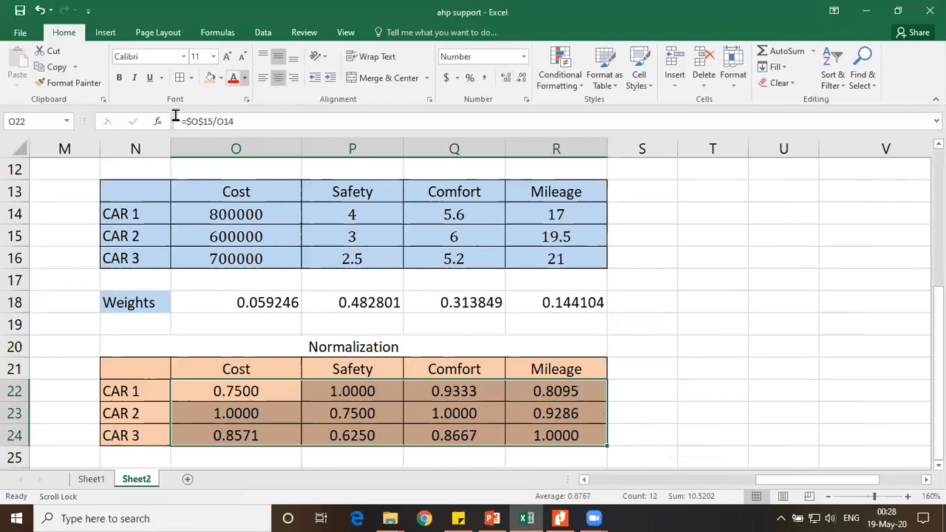
Copy the car labels from N22:N24 to N26:N28 below the normalization table.
{"action": "scroll", "coordinate": [520, 347], "scroll_direction": "down", "scroll_amount": 1}
{"action": "scroll", "coordinate": [520, 347], "scroll_direction": "down", "scroll_amount": 2}
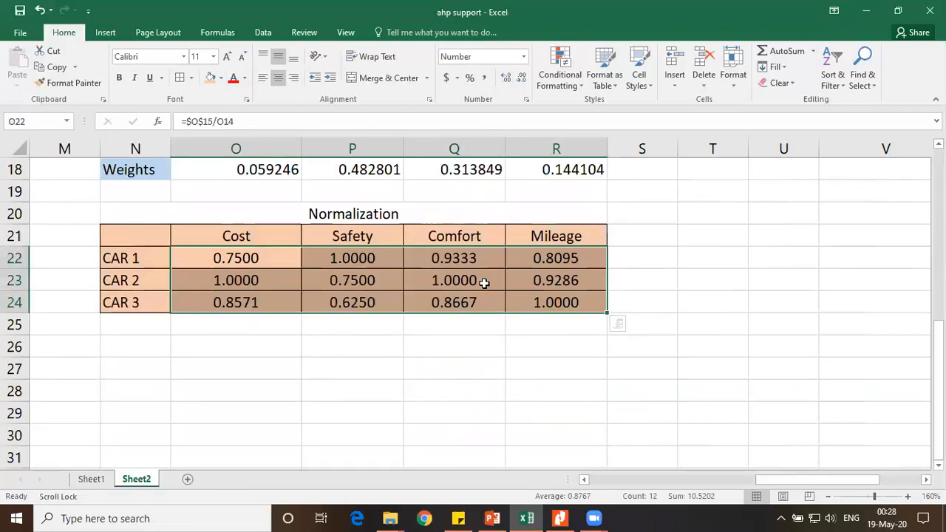
{"action": "left_click", "coordinate": [374, 367]}
{"action": "scroll", "coordinate": [323, 327], "scroll_direction": "up", "scroll_amount": 1}
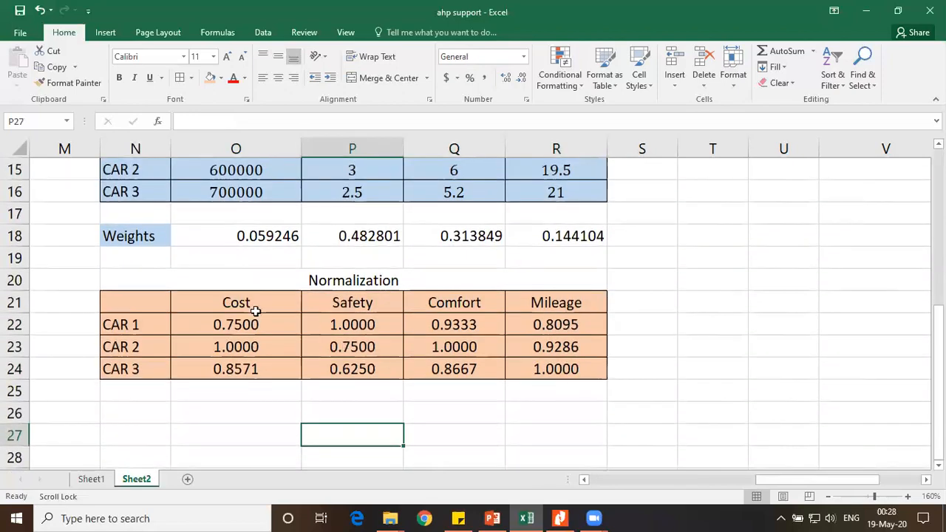
{"action": "left_click", "coordinate": [235, 329]}
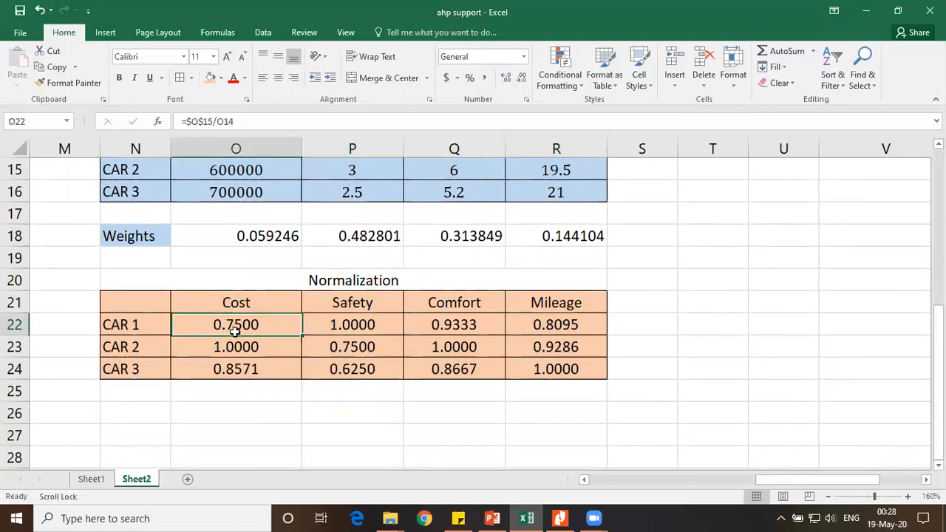
{"action": "left_click", "coordinate": [268, 236]}
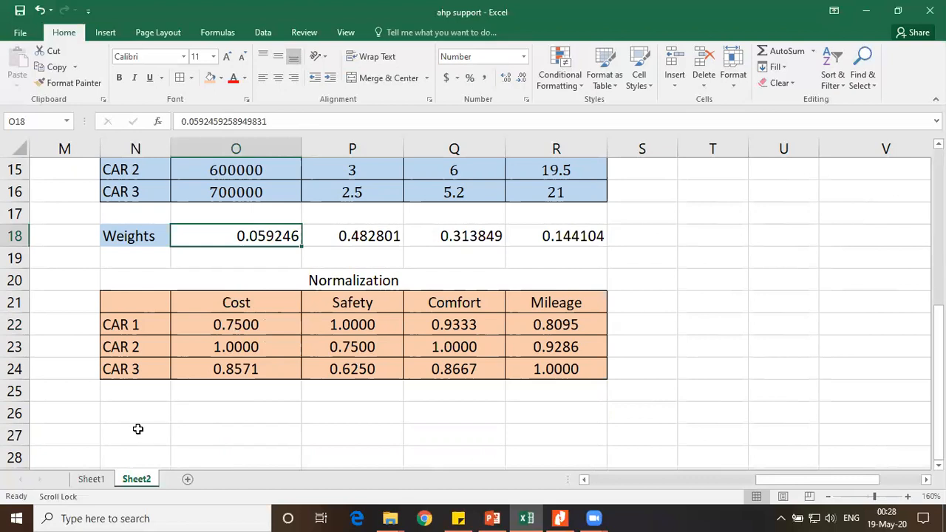
{"action": "left_click_drag", "start_coordinate": [136, 327], "coordinate": [151, 369]}
{"action": "key", "text": "ctrl+c"}
{"action": "left_click", "coordinate": [165, 418]}
{"action": "key", "text": "ctrl+v"}
Change the fill of the car labels in N26:N28 to light gold.
{"action": "left_click", "coordinate": [241, 413]}
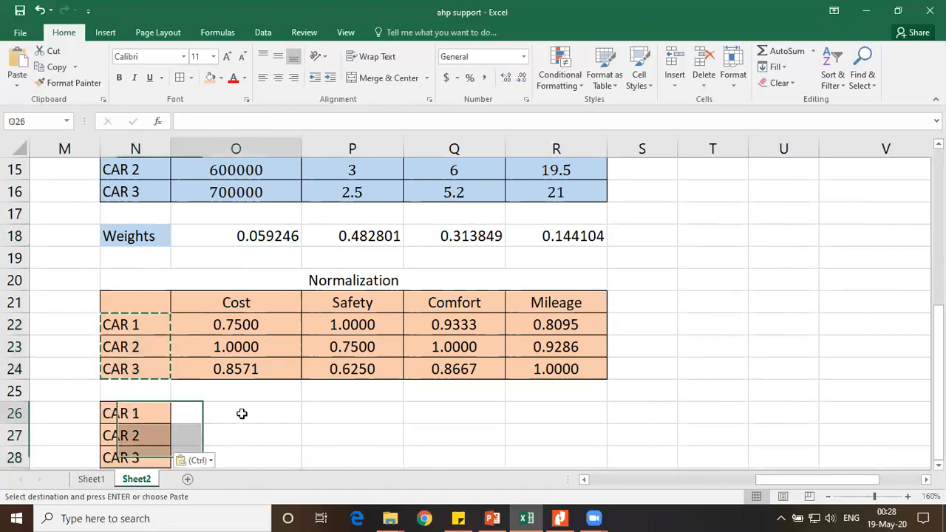
{"action": "left_click_drag", "start_coordinate": [158, 419], "coordinate": [152, 447]}
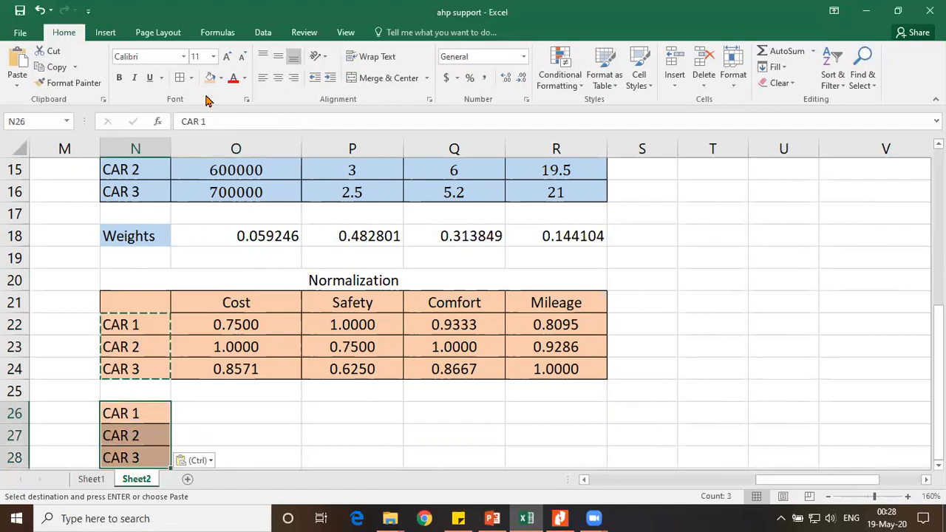
{"action": "left_click", "coordinate": [221, 78]}
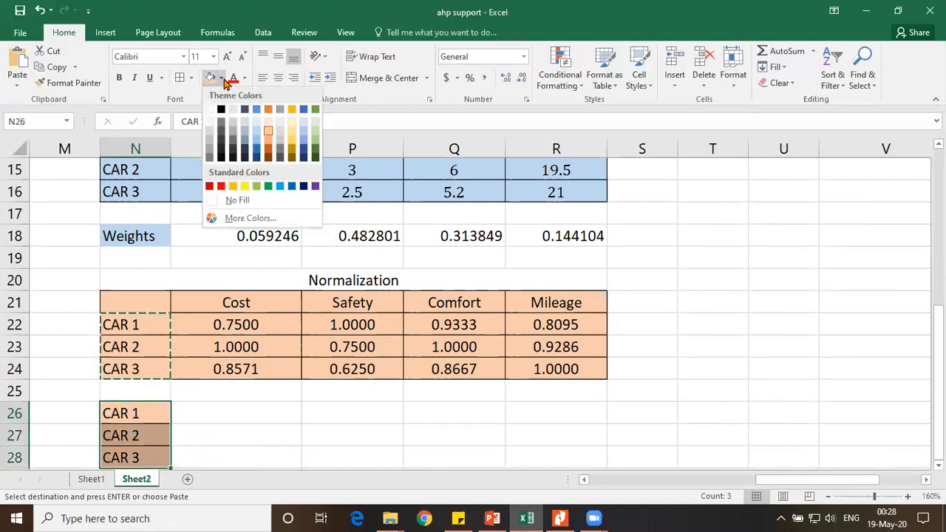
{"action": "left_click", "coordinate": [295, 130]}
Start CAR 1's overall score formula in O26 with the weighted Cost and Safety terms, =(O22*$O$18)+(P22*$P$18).
{"action": "left_click", "coordinate": [249, 409]}
{"action": "type", "text": "=("}
{"action": "left_click", "coordinate": [238, 326]}
{"action": "type", "text": "*"}
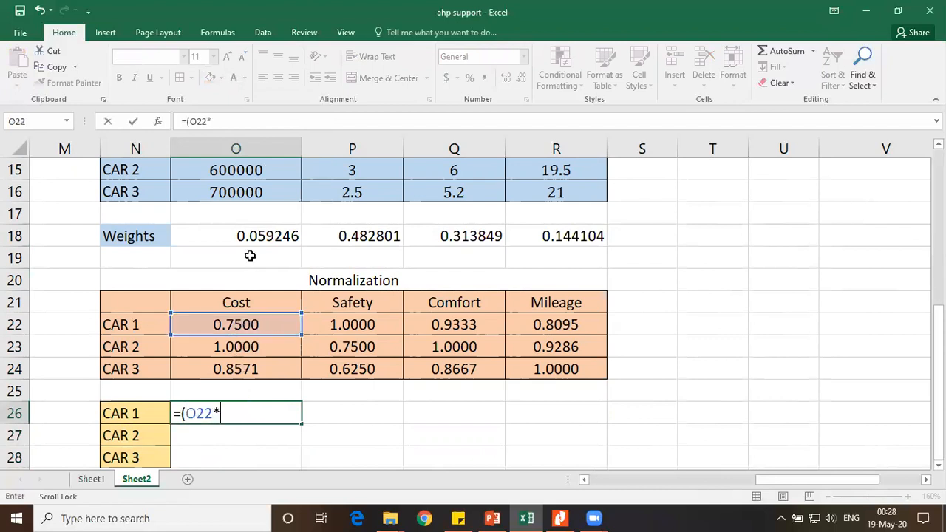
{"action": "left_click", "coordinate": [253, 236]}
{"action": "key", "text": "F4"}
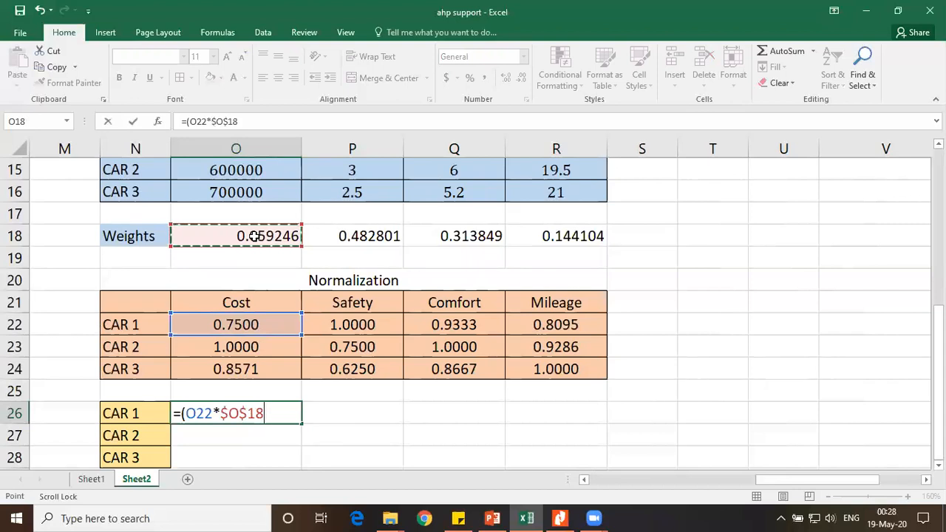
{"action": "type", "text": ")"}
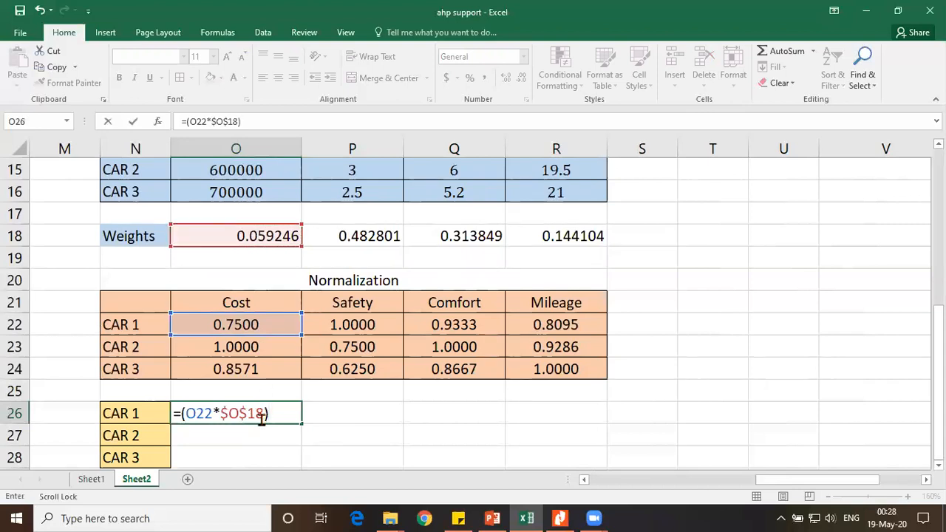
{"action": "type", "text": "+("}
{"action": "left_click", "coordinate": [351, 325]}
{"action": "type", "text": "*"}
{"action": "left_click", "coordinate": [341, 237]}
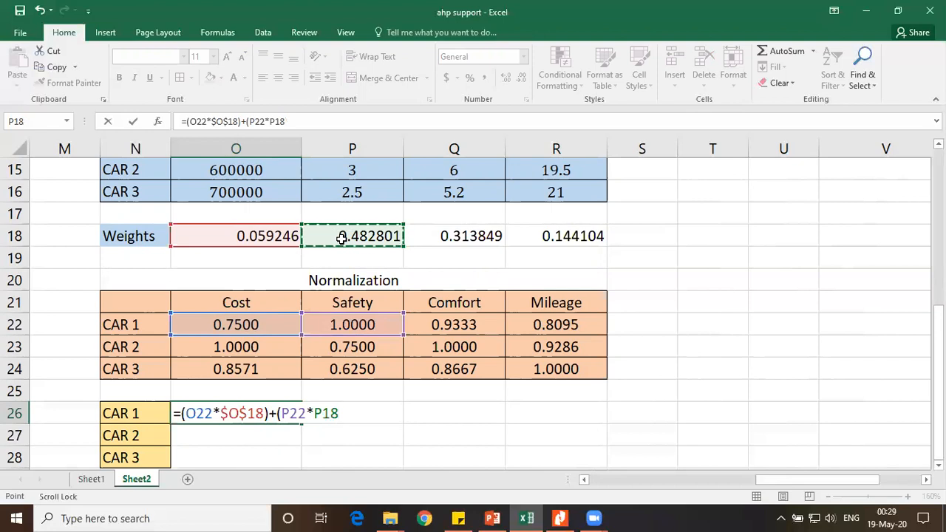
{"action": "key", "text": "F4"}
{"action": "type", "text": ")"}
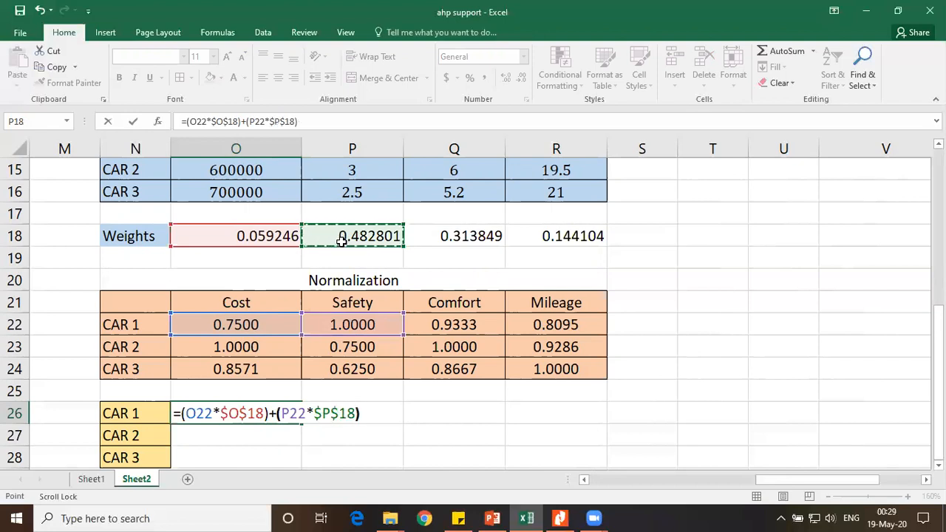
Complete the O26 formula by adding the weighted Comfort and Mileage terms, +(Q22*$Q$18)+(R22*$R$18).
{"action": "type", "text": "+("}
{"action": "left_click", "coordinate": [437, 325]}
{"action": "type", "text": "*"}
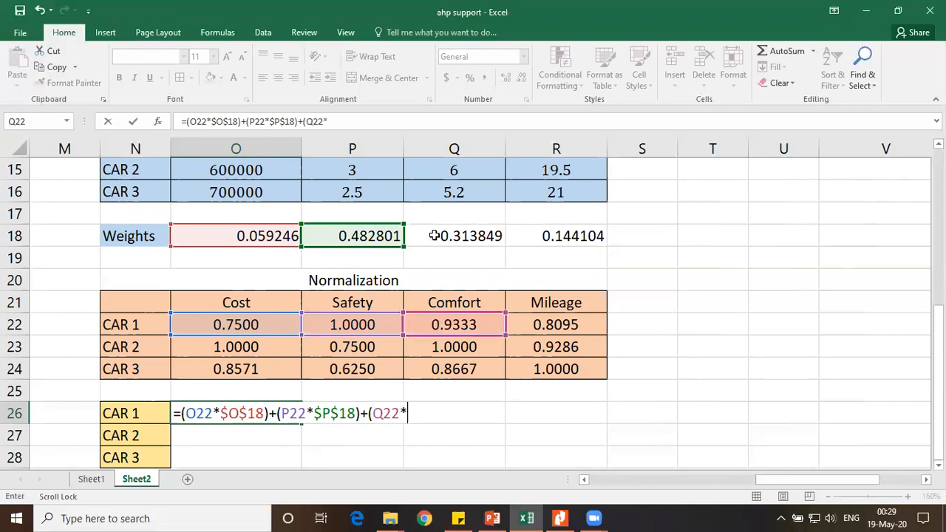
{"action": "left_click", "coordinate": [441, 241]}
{"action": "key", "text": "F4"}
{"action": "type", "text": ")+("}
{"action": "left_click", "coordinate": [566, 325]}
{"action": "type", "text": "*"}
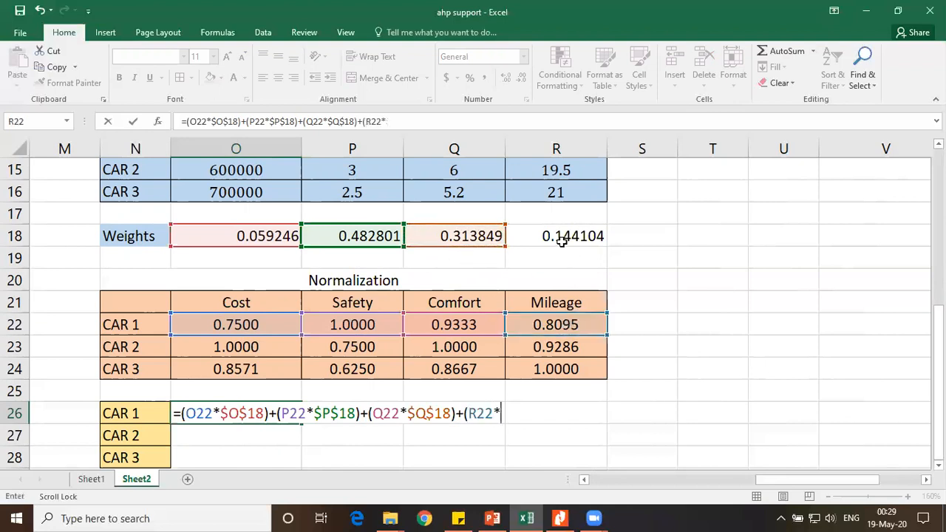
{"action": "left_click", "coordinate": [562, 236]}
{"action": "key", "text": "F4"}
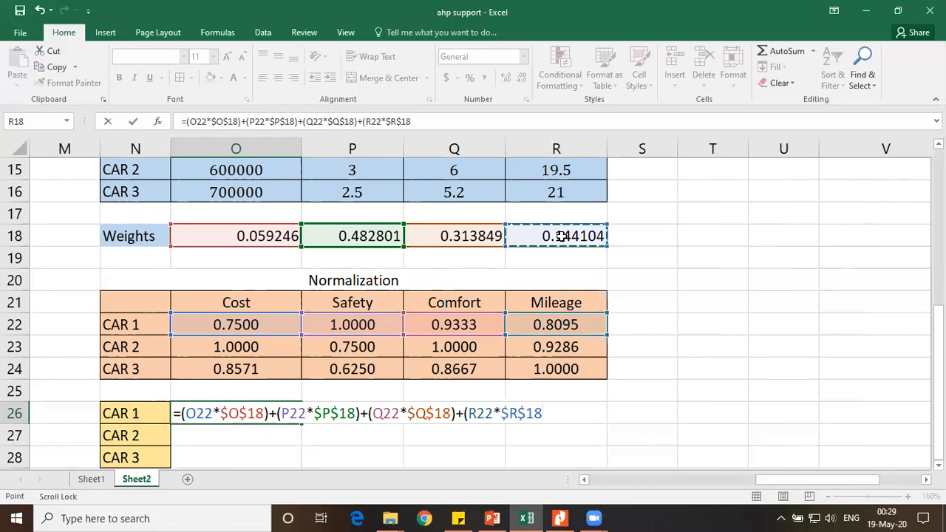
{"action": "type", "text": ")"}
{"action": "key", "text": "Return"}
Fill the overall score formula from O26 down to O28 for CAR 2 and CAR 3.
{"action": "scroll", "coordinate": [563, 289], "scroll_direction": "down", "scroll_amount": 1}
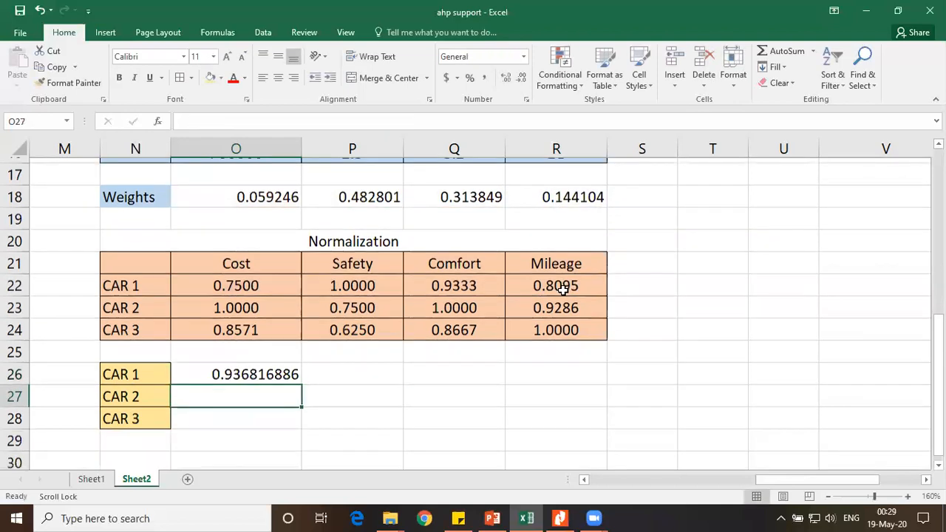
{"action": "scroll", "coordinate": [563, 289], "scroll_direction": "down", "scroll_amount": 1}
{"action": "left_click", "coordinate": [295, 353]}
{"action": "left_click_drag", "start_coordinate": [302, 356], "coordinate": [302, 399]}
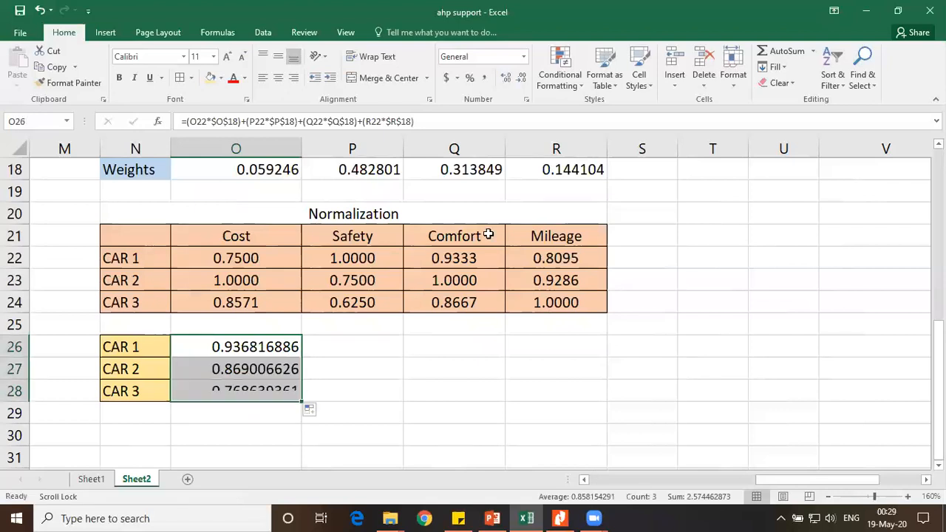
Format the scores in O26:O28 to five decimal places, centered, with cell borders and a light green fill.
{"action": "left_click", "coordinate": [509, 83]}
{"action": "left_click", "coordinate": [508, 83]}
{"action": "left_click", "coordinate": [509, 83]}
{"action": "left_click", "coordinate": [508, 83]}
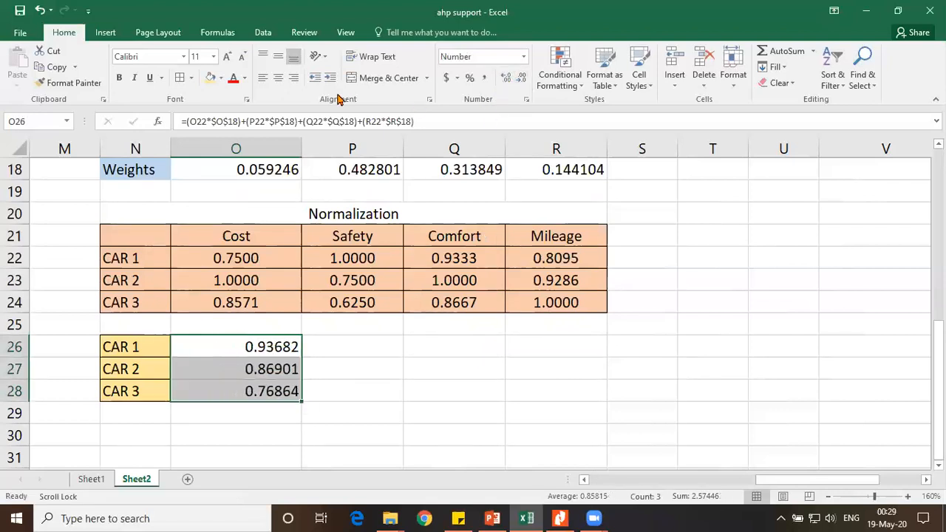
{"action": "left_click", "coordinate": [278, 77]}
{"action": "left_click", "coordinate": [181, 80]}
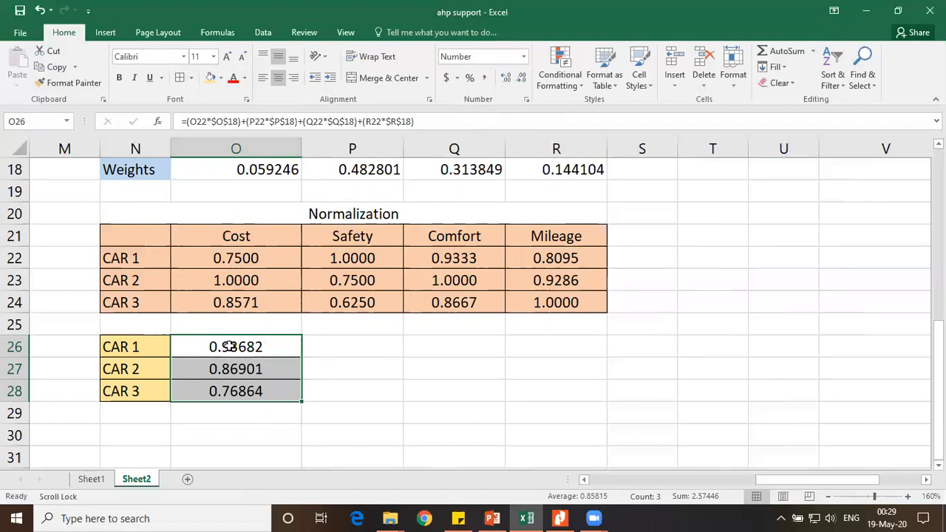
{"action": "left_click", "coordinate": [220, 77]}
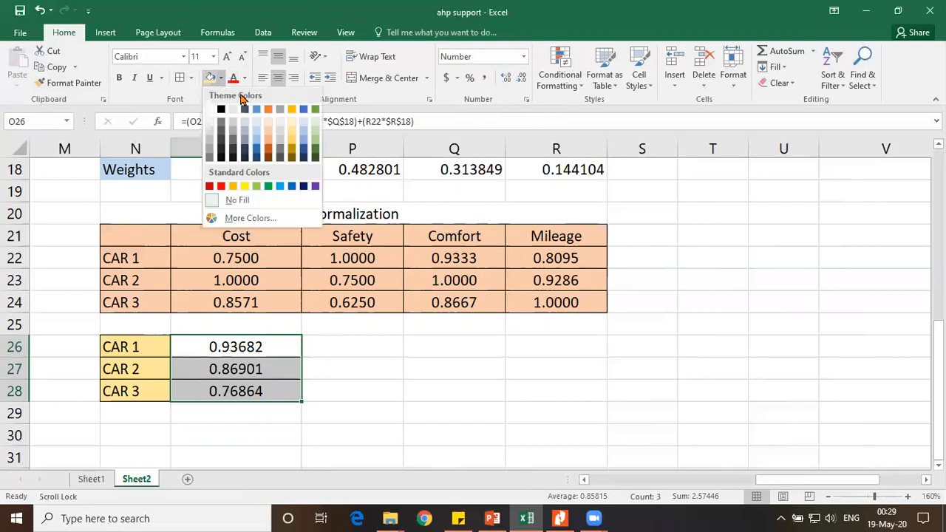
{"action": "left_click", "coordinate": [315, 133]}
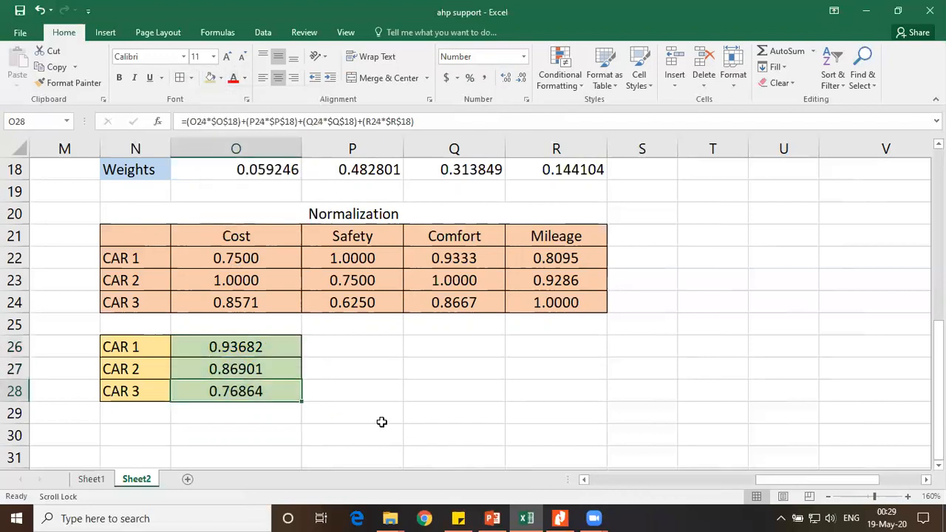
Rank CAR 1's overall score in Q26 with =RANK(O26,$O$26:$O$28).
{"action": "left_click", "coordinate": [218, 346]}
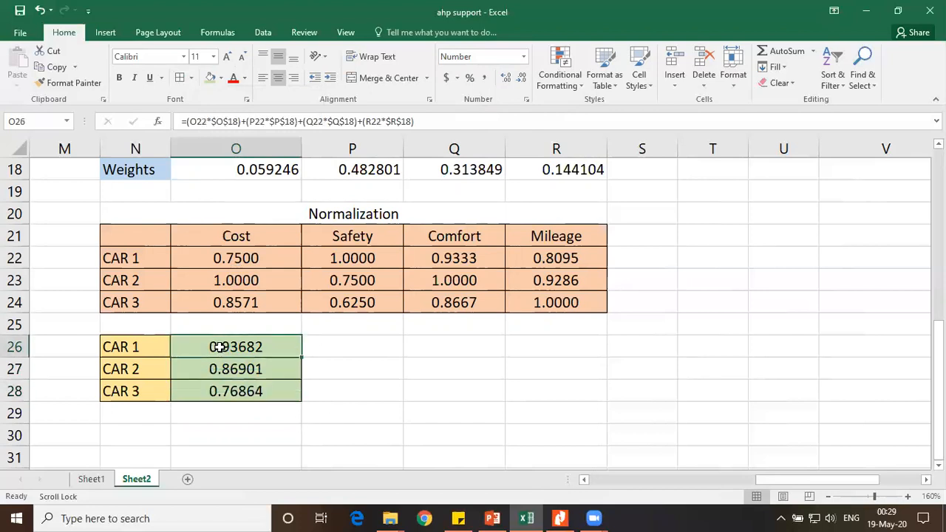
{"action": "left_click", "coordinate": [384, 350]}
{"action": "left_click", "coordinate": [426, 352]}
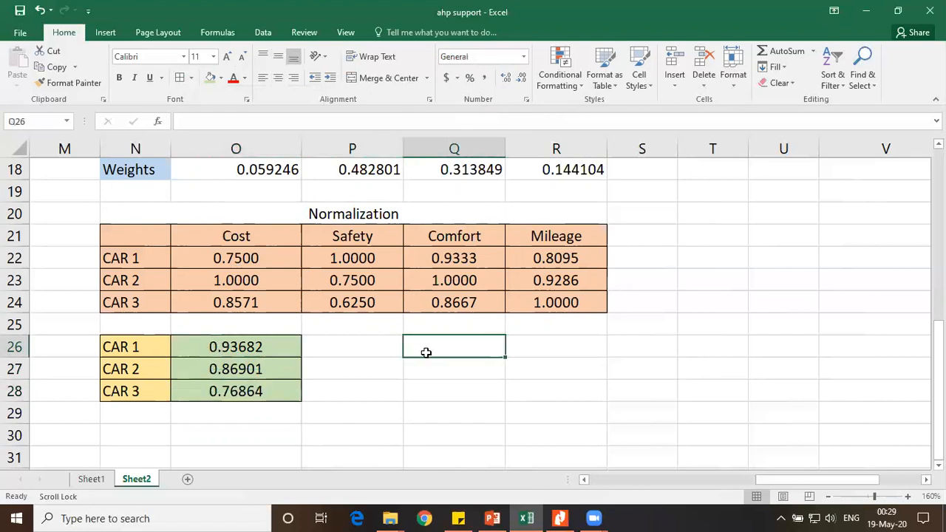
{"action": "type", "text": "=rank("}
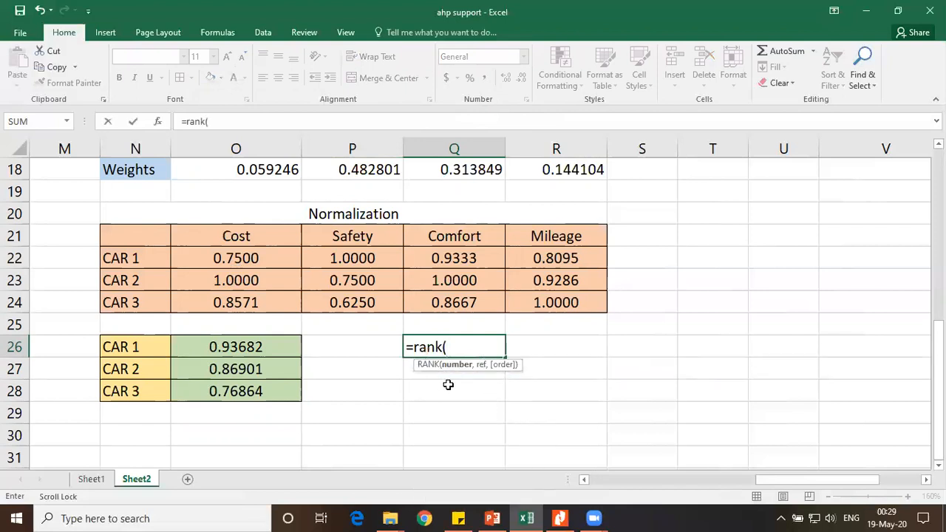
{"action": "left_click", "coordinate": [251, 353]}
{"action": "type", "text": ","}
{"action": "left_click_drag", "start_coordinate": [249, 341], "coordinate": [249, 390]}
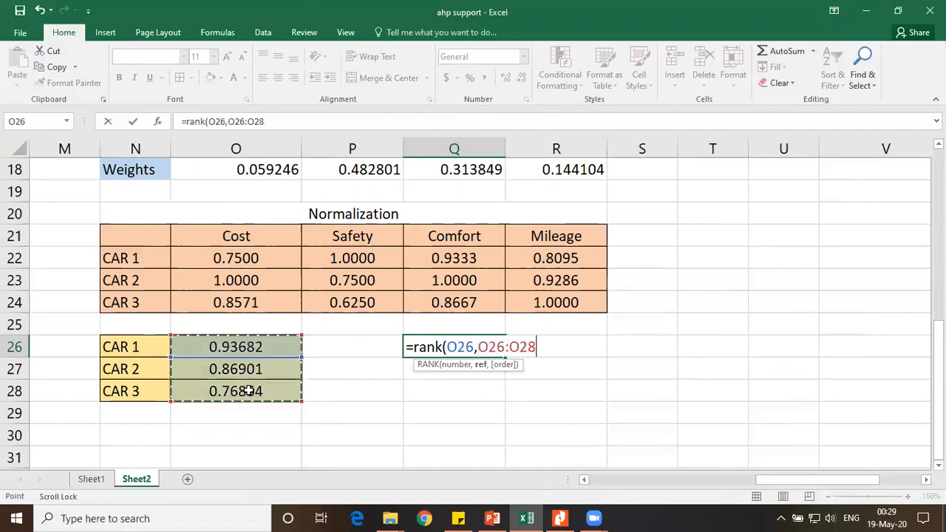
{"action": "key", "text": "F4"}
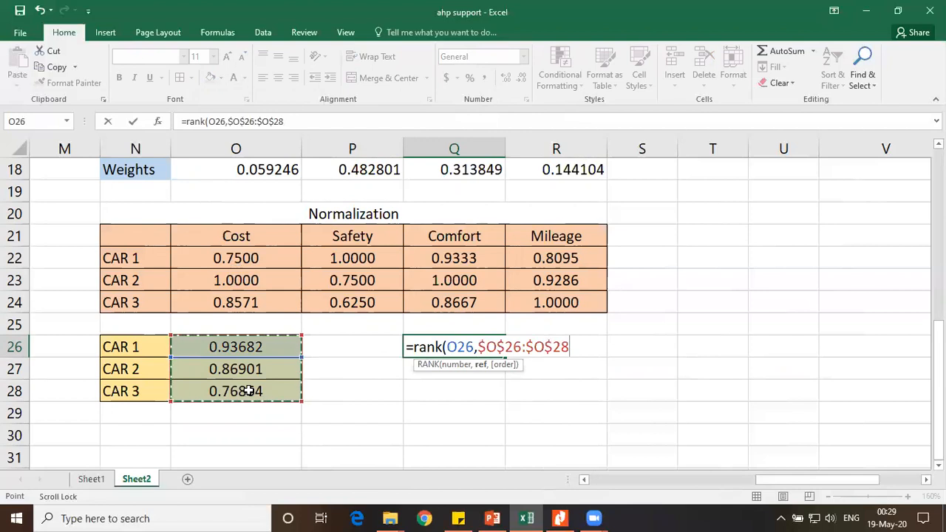
{"action": "type", "text": ")"}
{"action": "key", "text": "Return"}
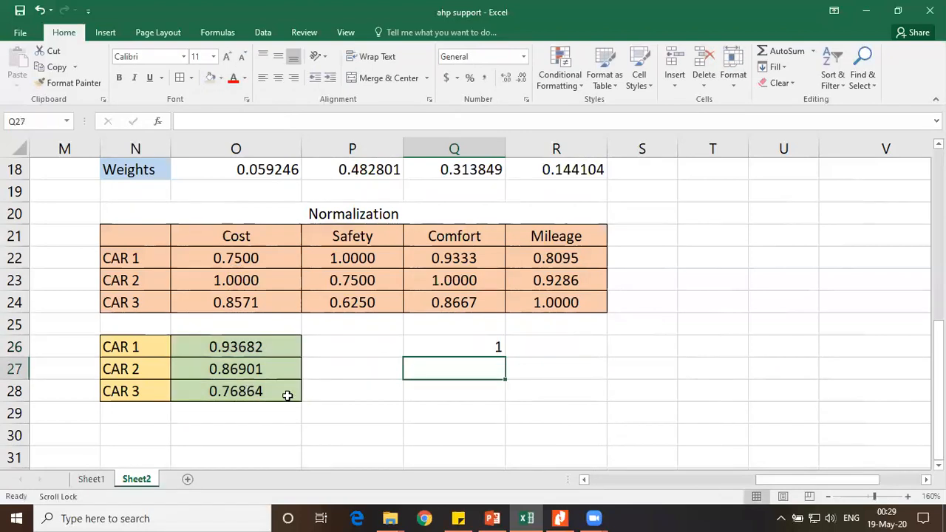
Fill the rank formula from Q26 down to Q28 and center the ranks horizontally and vertically.
{"action": "left_click", "coordinate": [500, 351]}
{"action": "left_click_drag", "start_coordinate": [505, 359], "coordinate": [506, 403]}
{"action": "left_click", "coordinate": [278, 78]}
{"action": "left_click", "coordinate": [278, 56]}
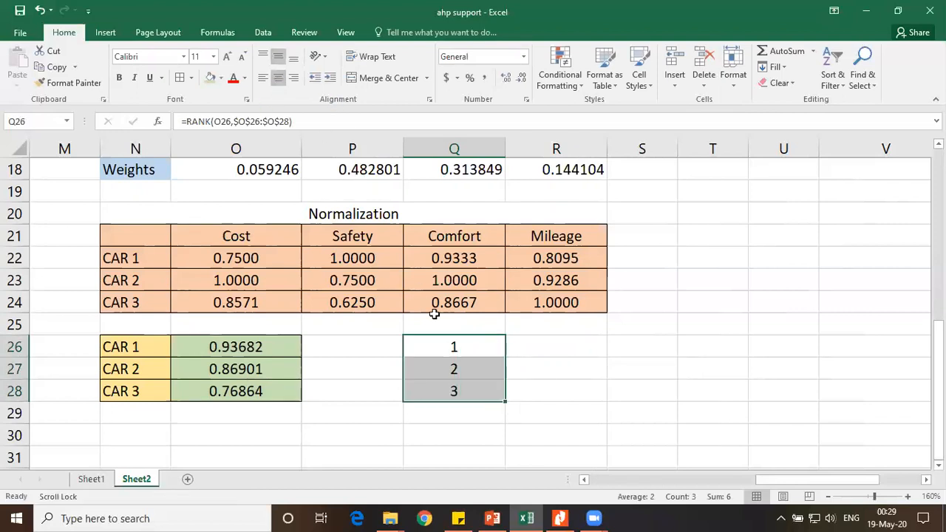
Make CAR 1's score in O26 bold and add the bold conclusion "CAR 1 is best" in O30.
{"action": "left_click", "coordinate": [226, 350]}
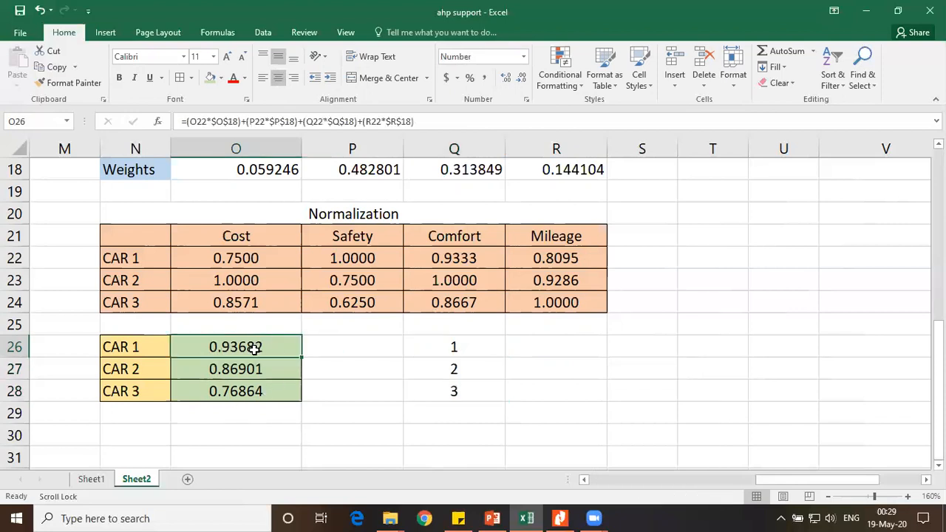
{"action": "key", "text": "ctrl+b"}
{"action": "left_click", "coordinate": [221, 437]}
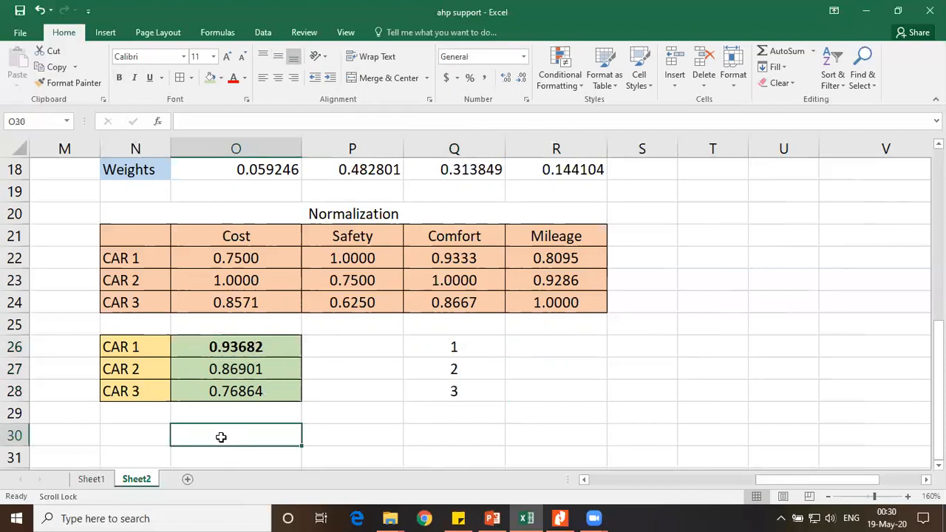
{"action": "type", "text": "CAR 1"}
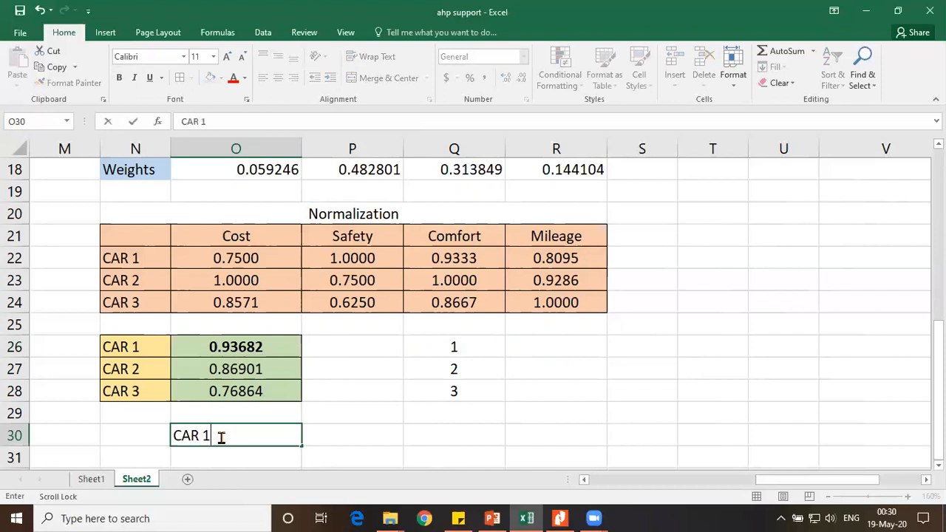
{"action": "type", "text": " is best"}
{"action": "key", "text": "Return"}
{"action": "left_click", "coordinate": [221, 437]}
{"action": "key", "text": "ctrl+b"}
{"action": "left_click", "coordinate": [362, 442]}
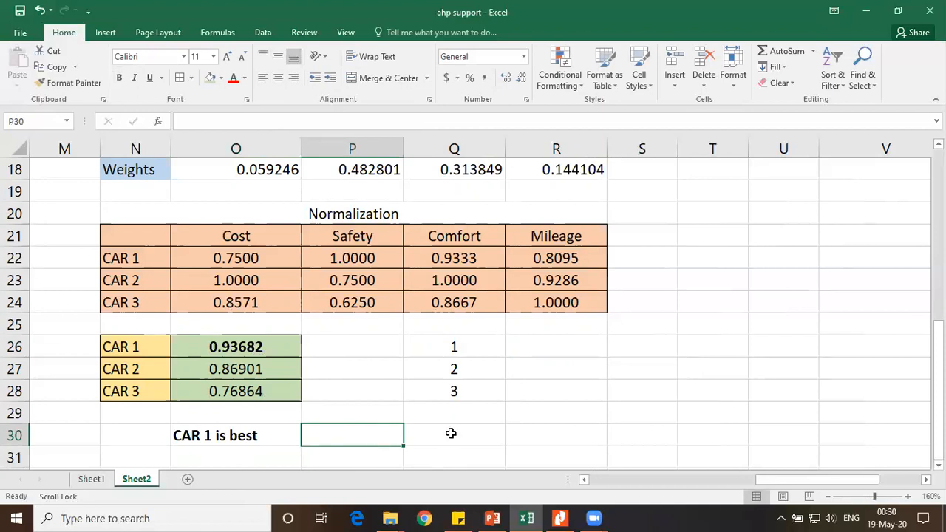
Save the workbook with the completed AHP calculation.
{"action": "scroll", "coordinate": [452, 433], "scroll_direction": "down", "scroll_amount": 5, "text": "ctrl"}
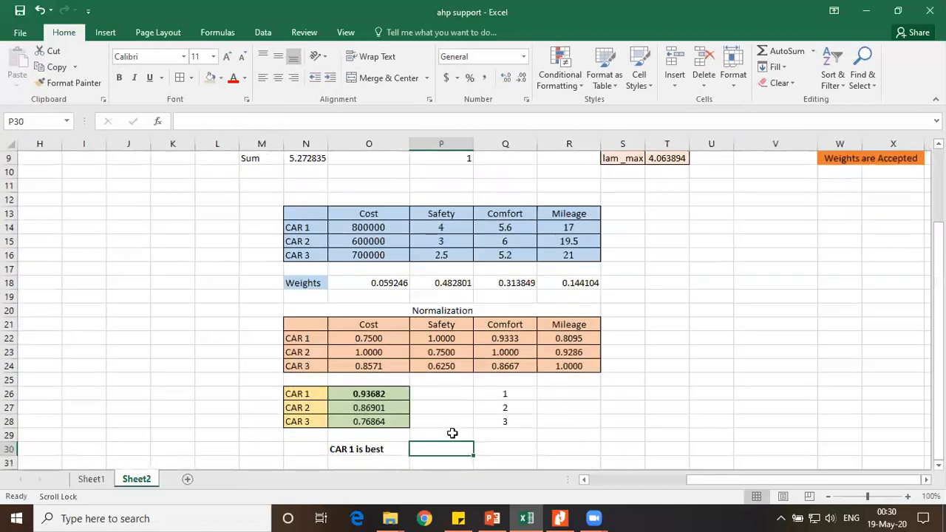
{"action": "left_click_drag", "start_coordinate": [742, 485], "coordinate": [687, 483]}
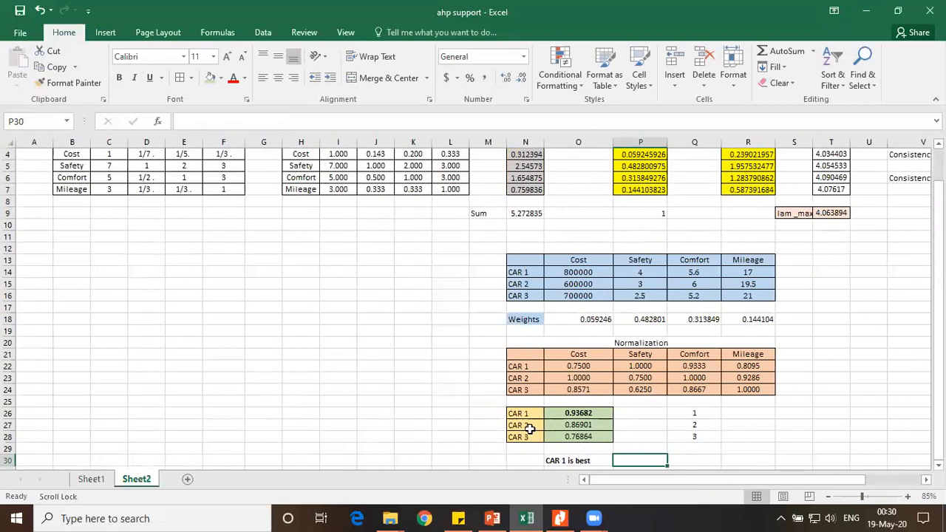
{"action": "scroll", "coordinate": [528, 428], "scroll_direction": "up", "scroll_amount": 1}
{"action": "scroll", "coordinate": [528, 428], "scroll_direction": "down", "scroll_amount": 2}
{"action": "scroll", "coordinate": [604, 426], "scroll_direction": "up", "scroll_amount": 2}
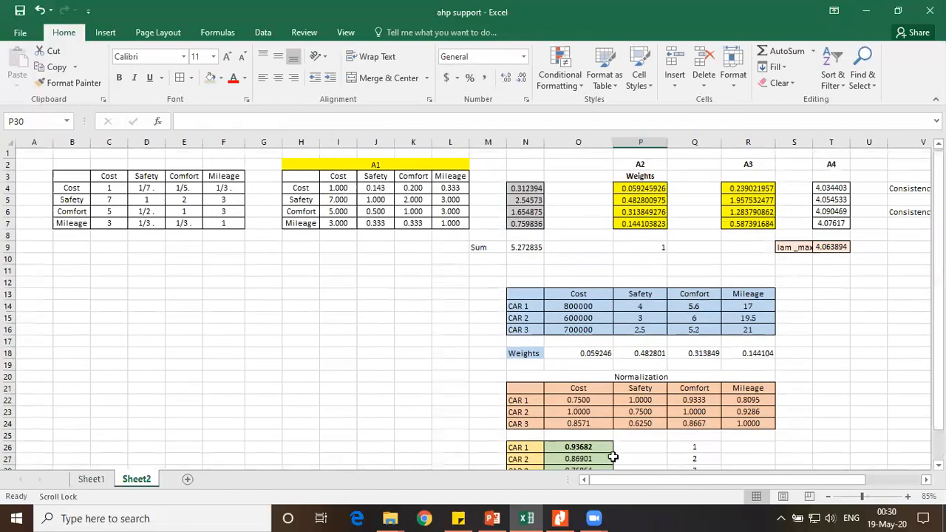
{"action": "left_click_drag", "start_coordinate": [651, 485], "coordinate": [706, 484]}
{"action": "scroll", "coordinate": [670, 419], "scroll_direction": "down", "scroll_amount": 1}
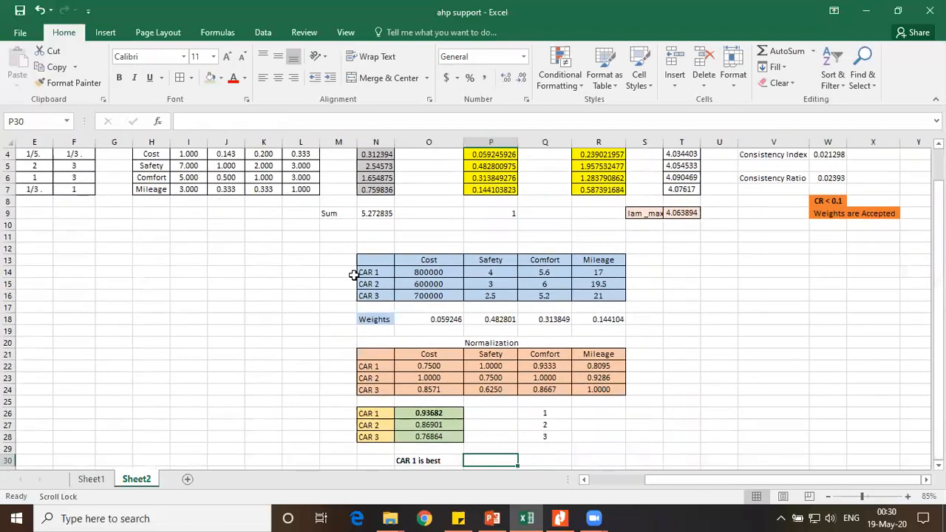
{"action": "left_click", "coordinate": [21, 9]}
{"action": "scroll", "coordinate": [513, 420], "scroll_direction": "down", "scroll_amount": 1}
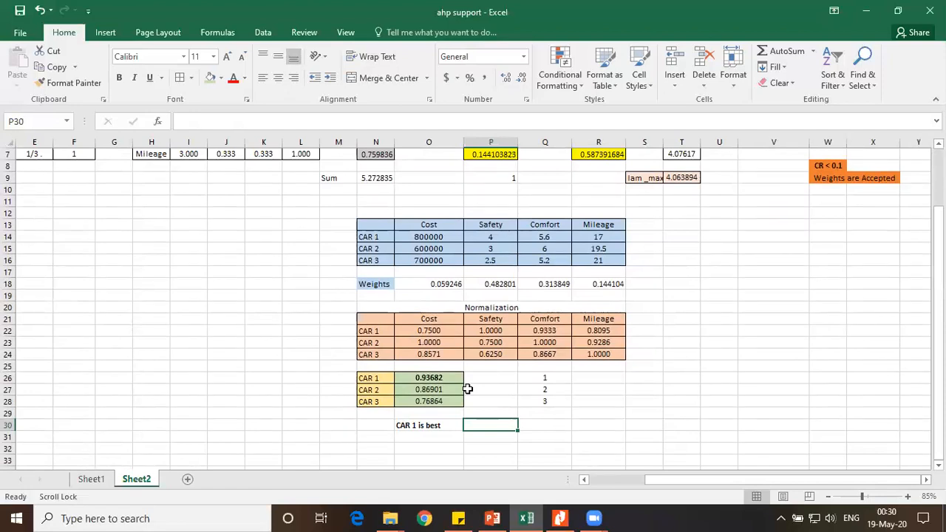
{"action": "scroll", "coordinate": [702, 373], "scroll_direction": "up", "scroll_amount": 2}
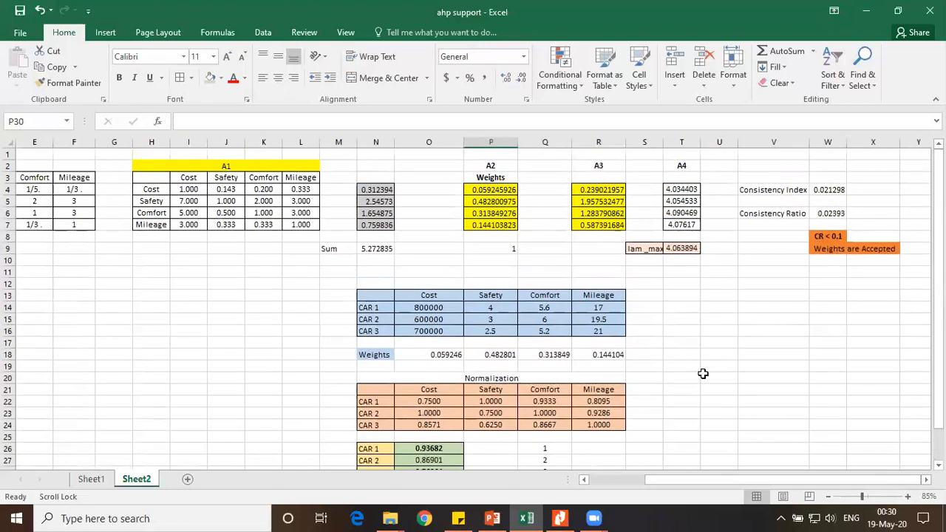
{"action": "scroll", "coordinate": [702, 373], "scroll_direction": "down", "scroll_amount": 4}
{"action": "scroll", "coordinate": [701, 376], "scroll_direction": "up", "scroll_amount": 4}
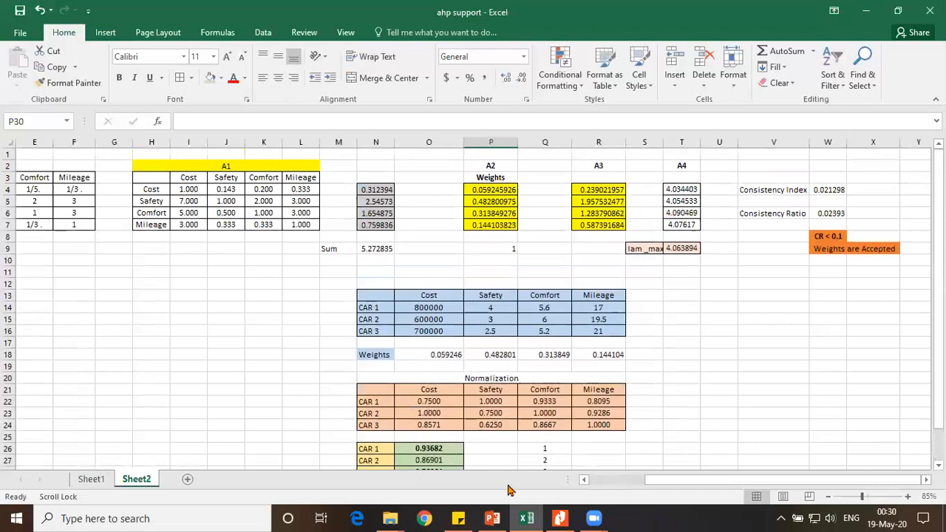